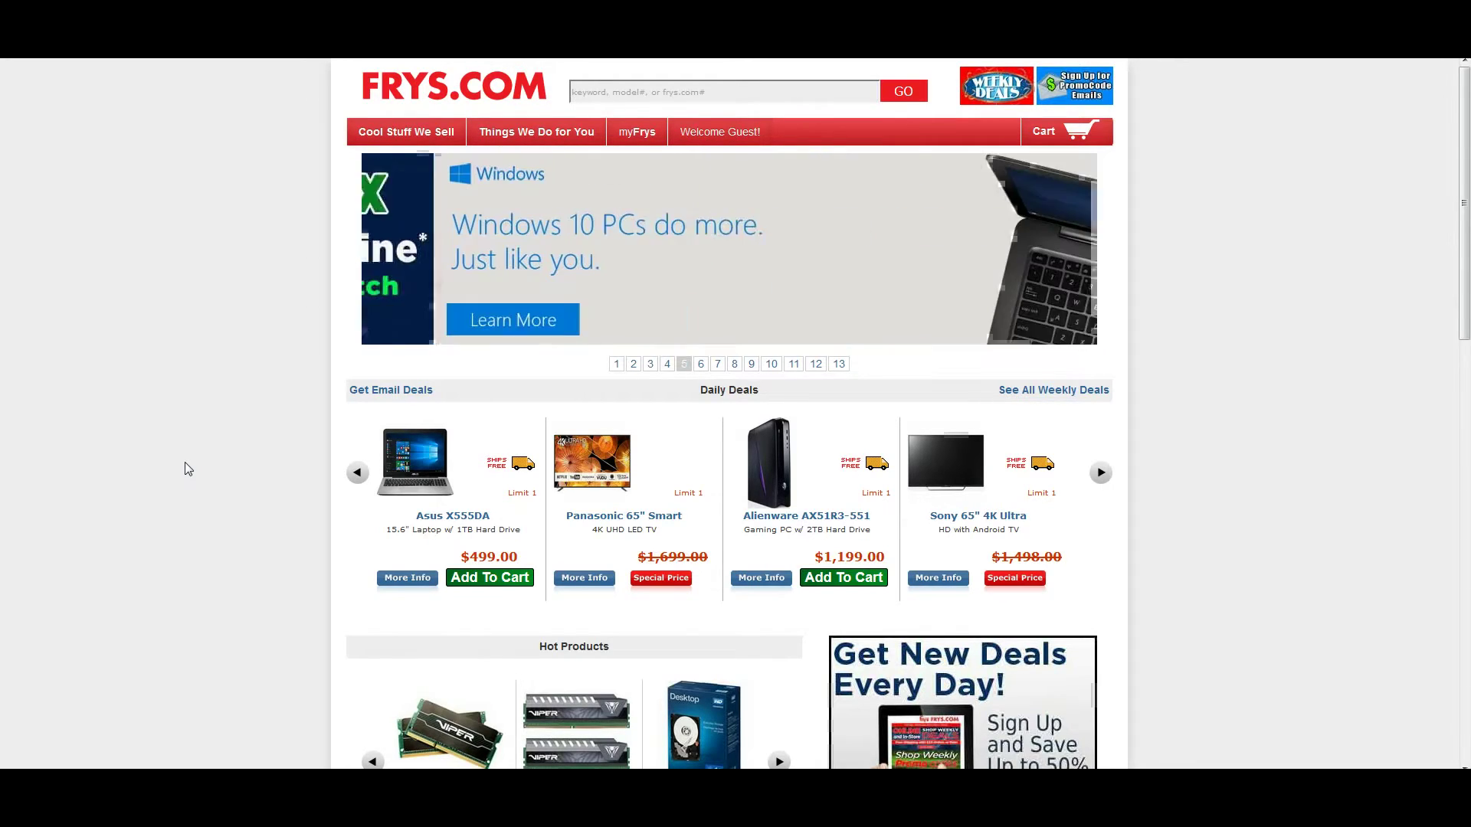
# Step: Switch to Tactical Arbitrage's Product Search page and open the Premium Bulk Lists spreadsheet
pyautogui.click(273, 310)
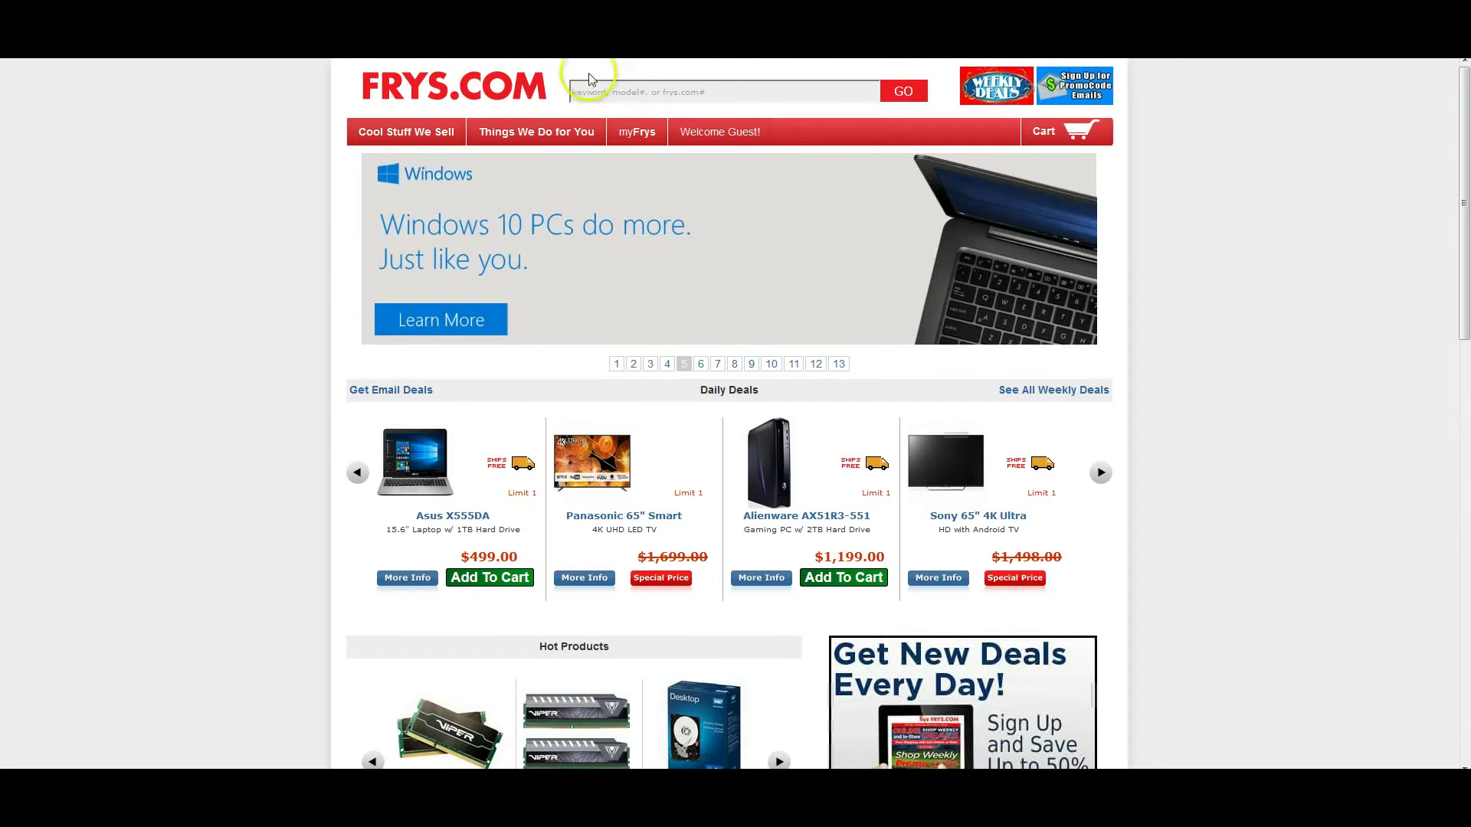
pyautogui.click(574, 31)
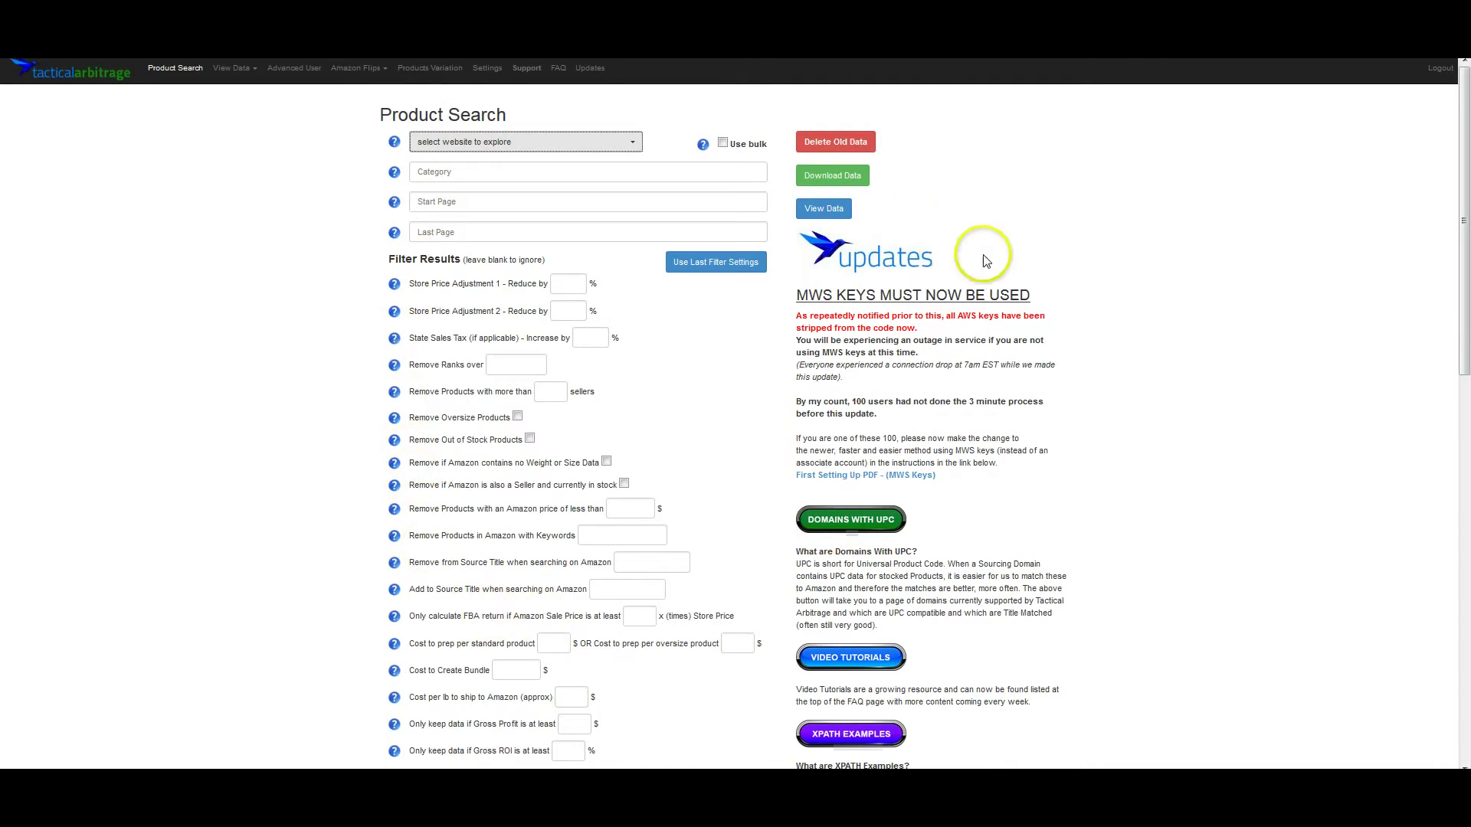
pyautogui.scroll(-3, 996, 448)
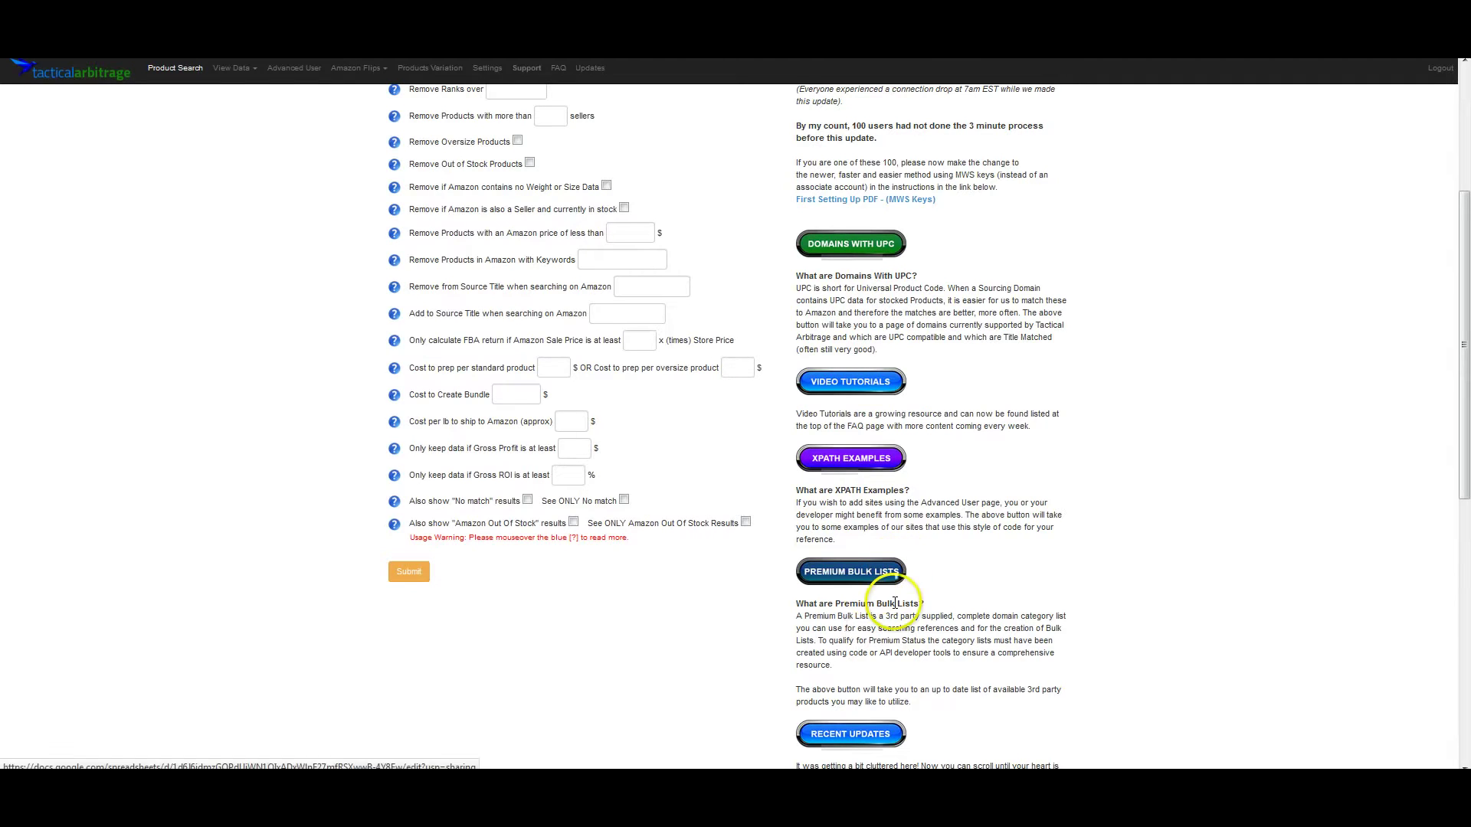
pyautogui.click(846, 573)
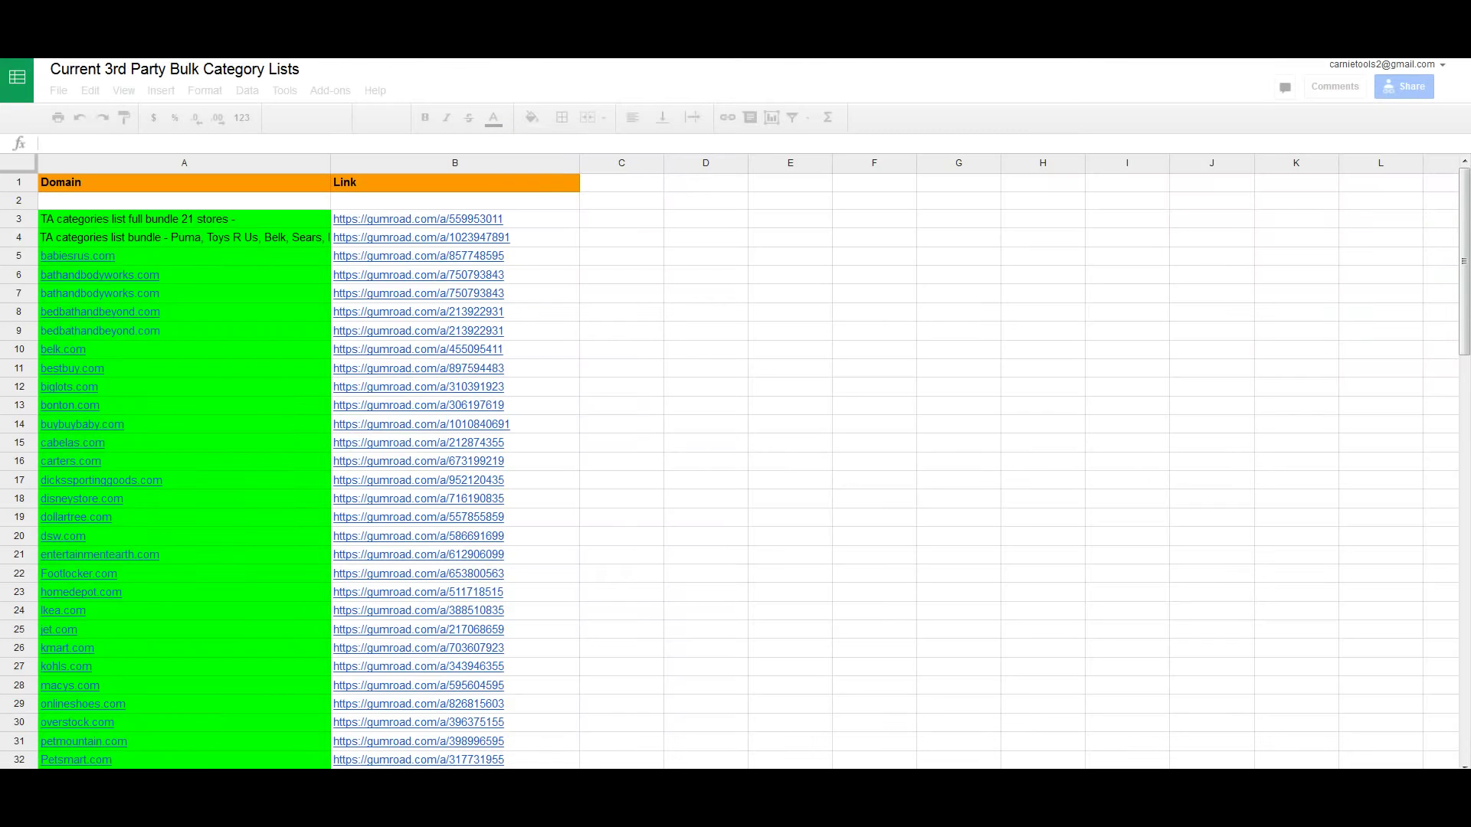
# Step: Review the third-party bulk category lists, including the UK, Canada, Amazon Flips and Misc. sections
pyautogui.hotkey('ctrl', 'w')
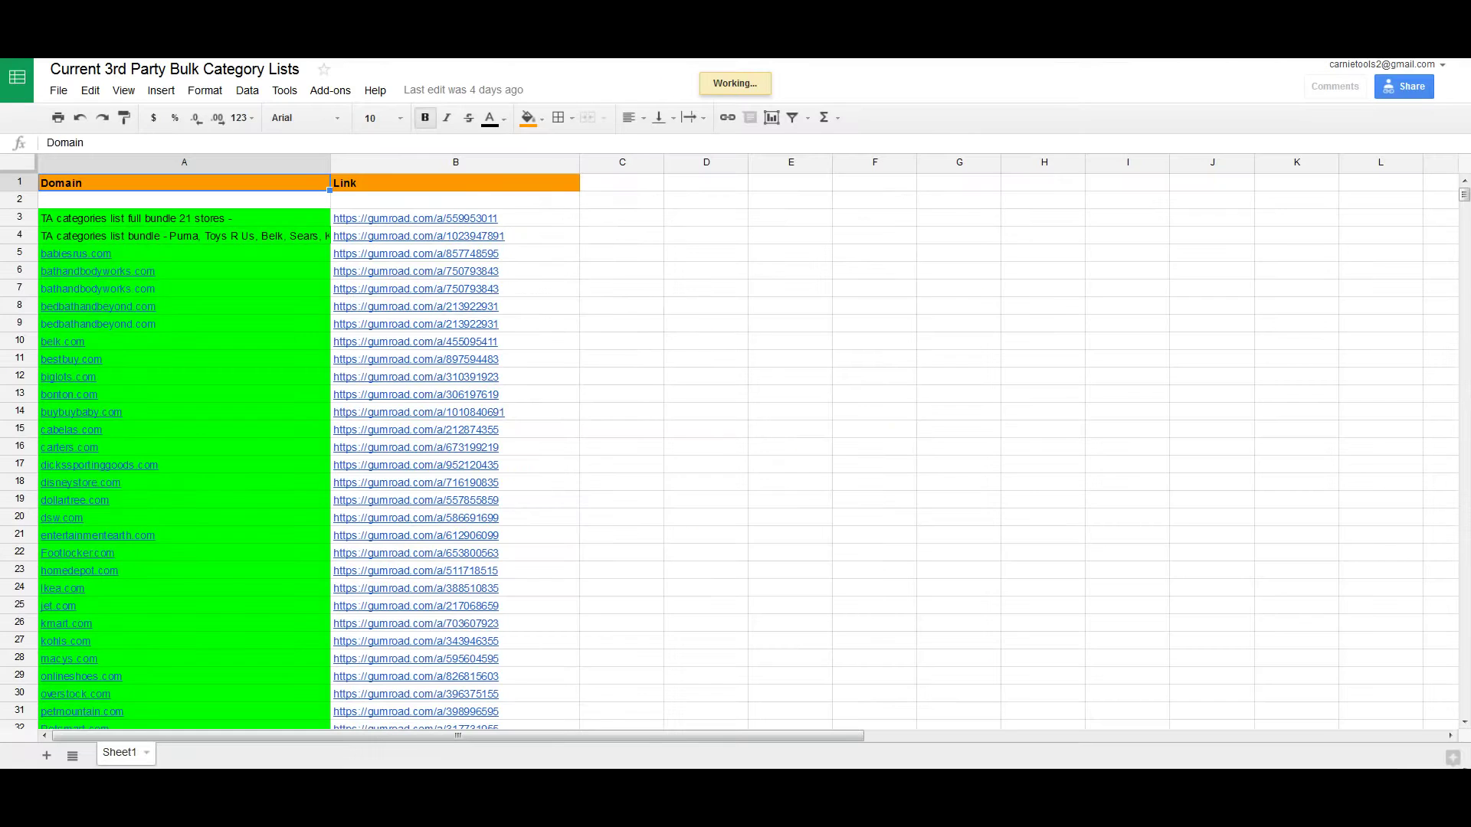
pyautogui.scroll(-4, 441, 444)
pyautogui.scroll(-9, 448, 447)
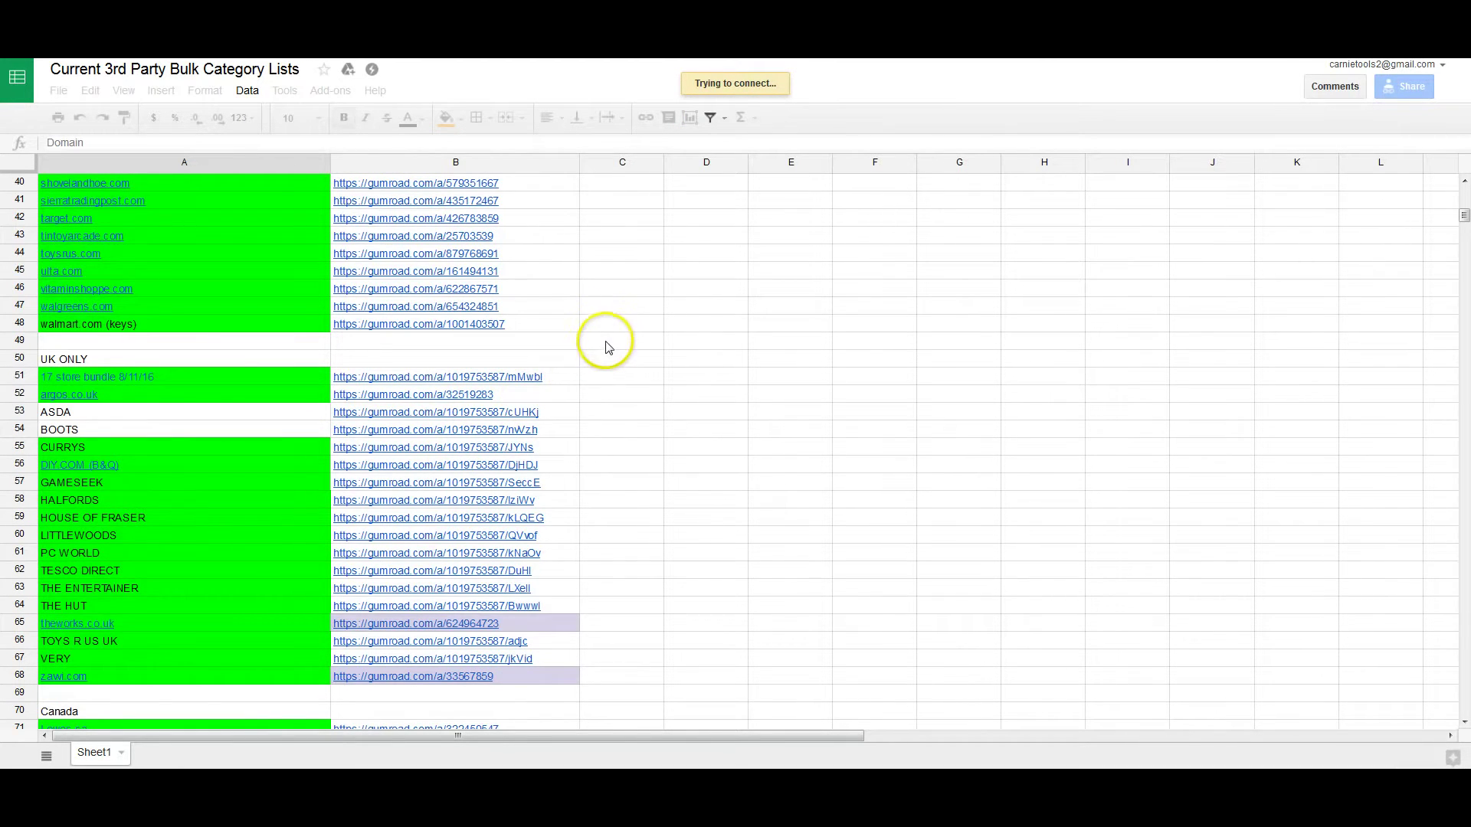
pyautogui.scroll(-6, 612, 344)
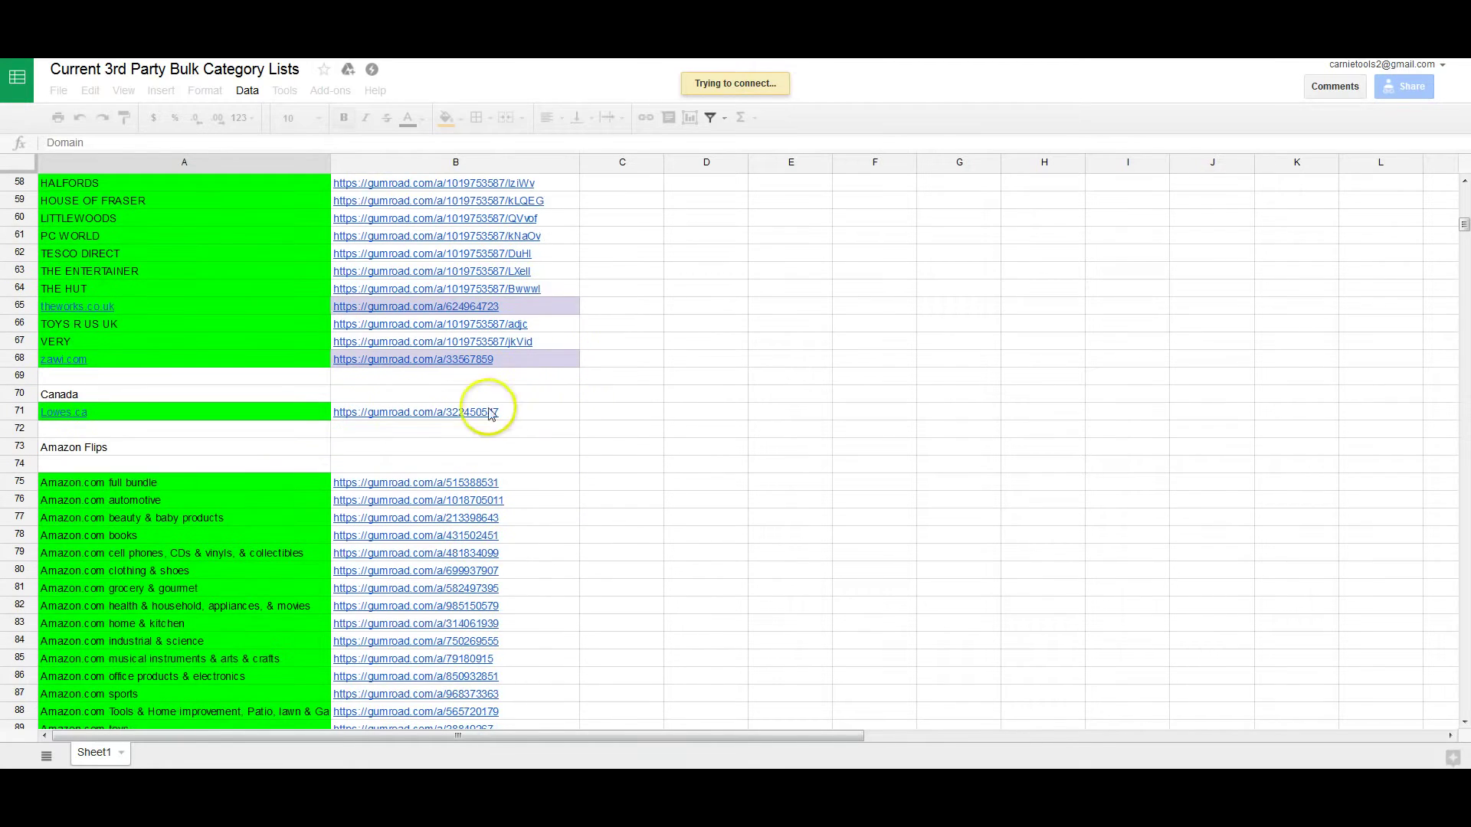
pyautogui.scroll(-4, 379, 406)
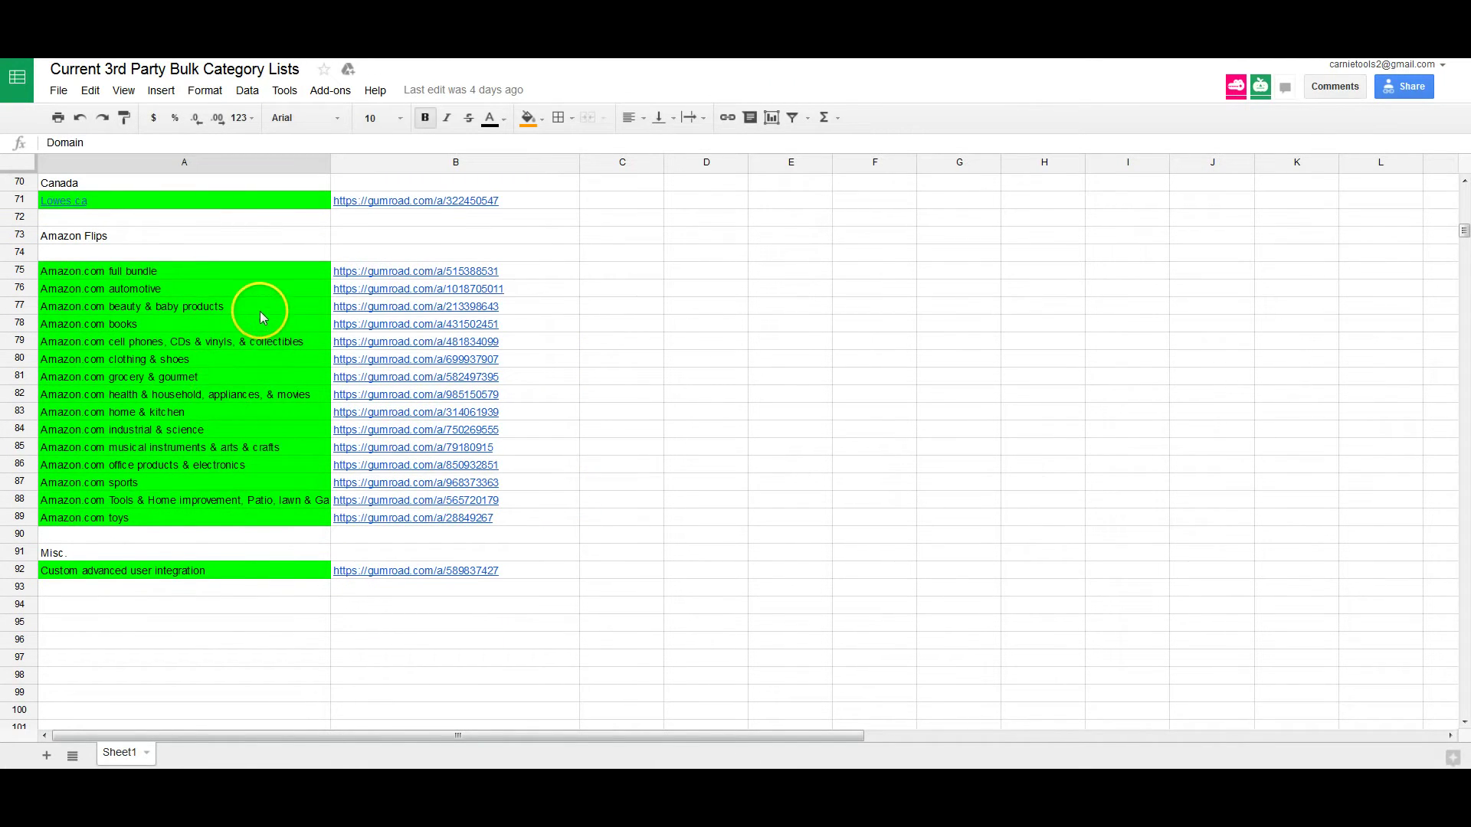
pyautogui.scroll(-1, 259, 311)
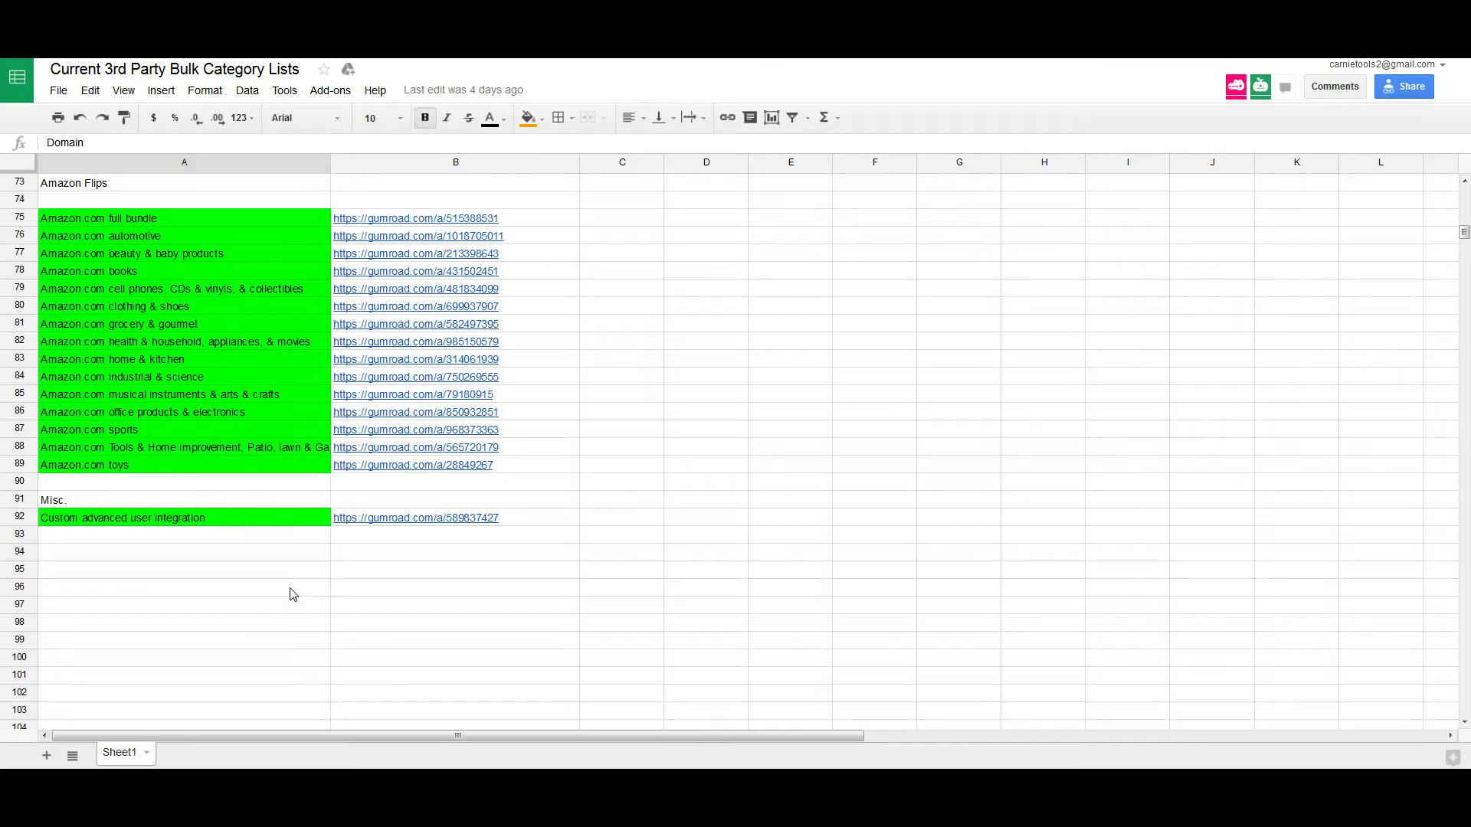
pyautogui.scroll(20, 294, 552)
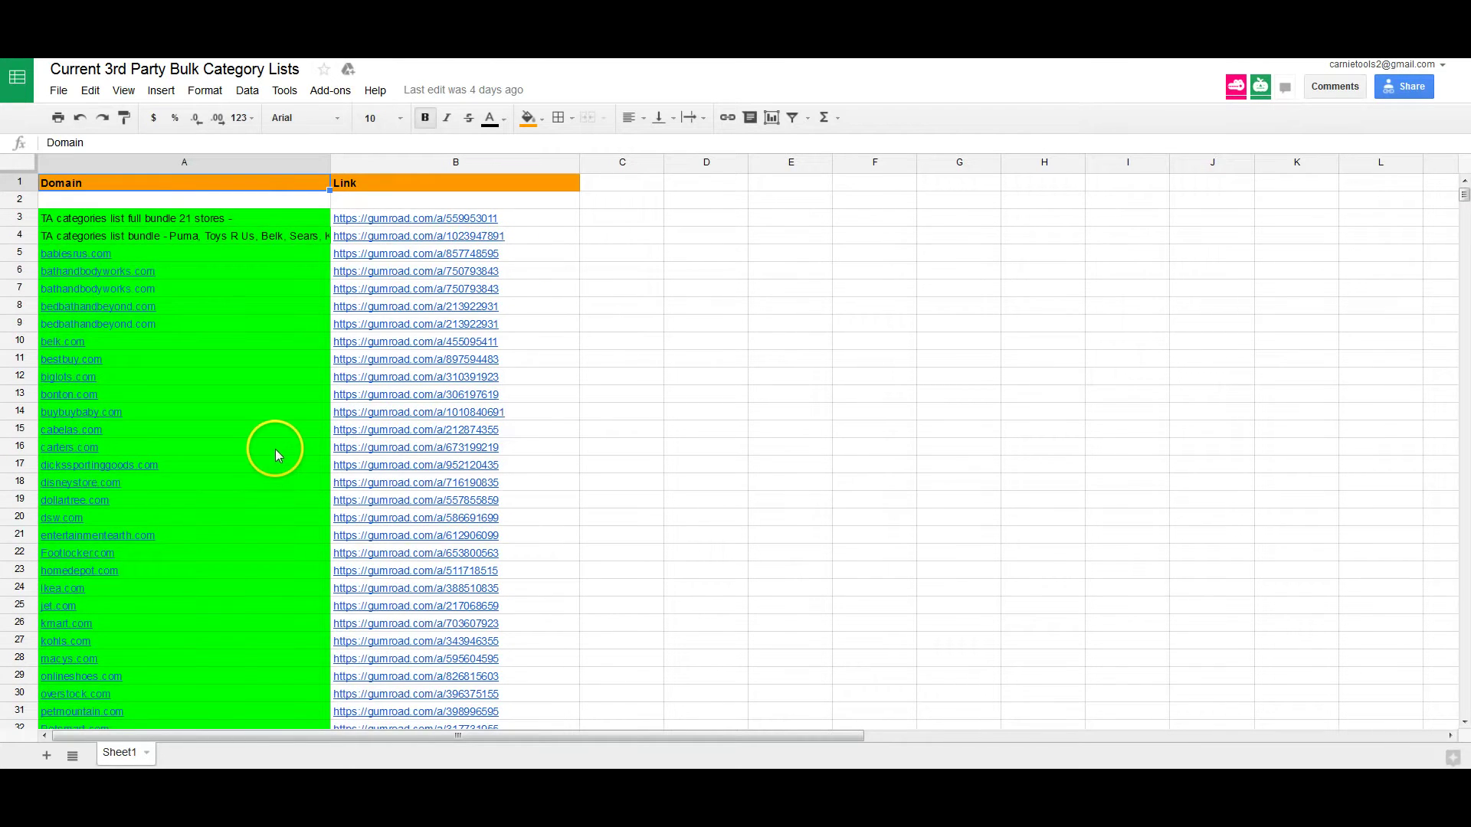
pyautogui.moveTo(275, 450)
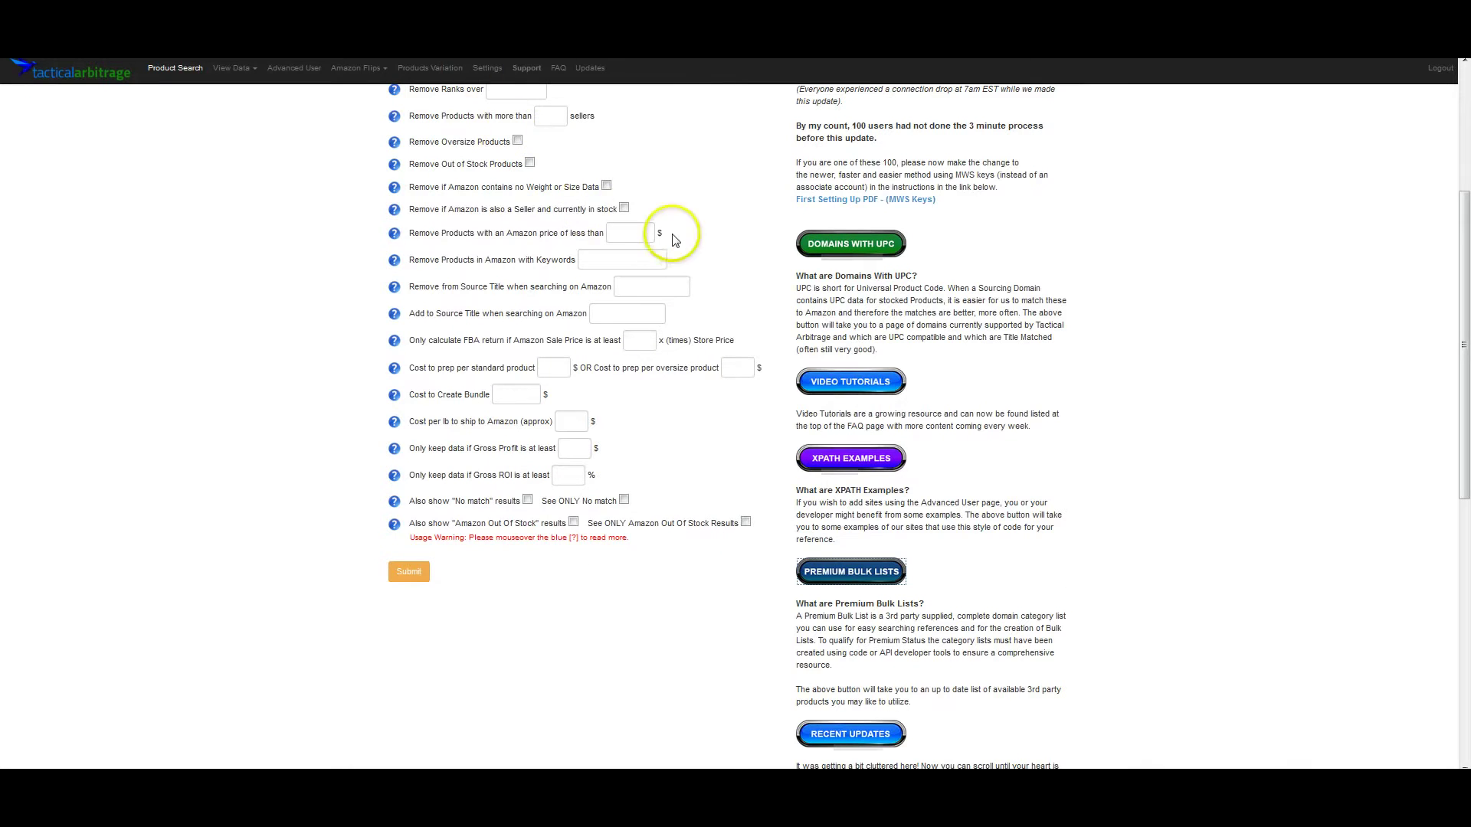
# Step: Return to the Tactical Arbitrage Product Search form and choose frys.com (UPC/EAN Search) as the website to explore
pyautogui.scroll(4, 659, 191)
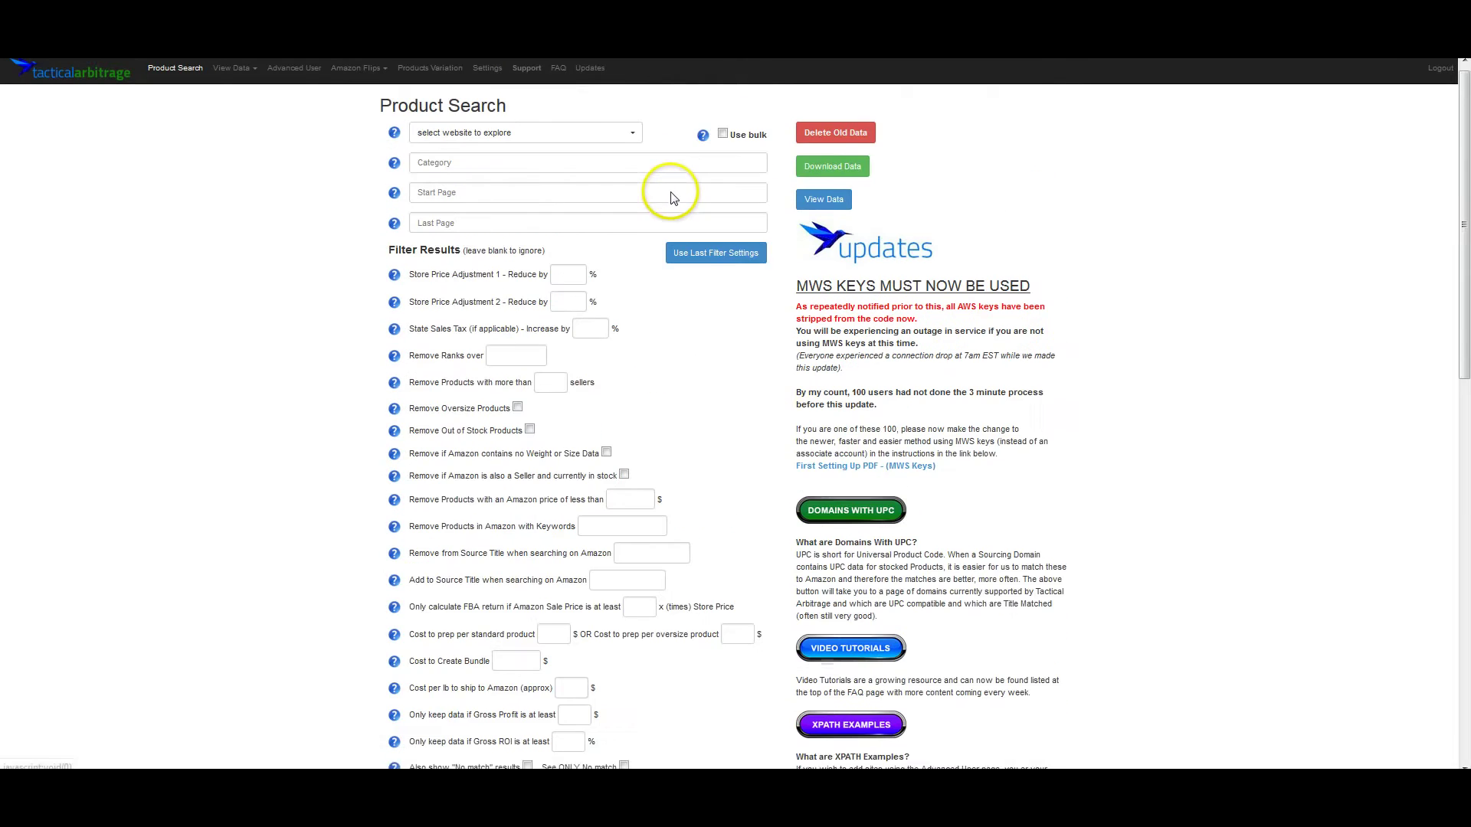
pyautogui.click(591, 144)
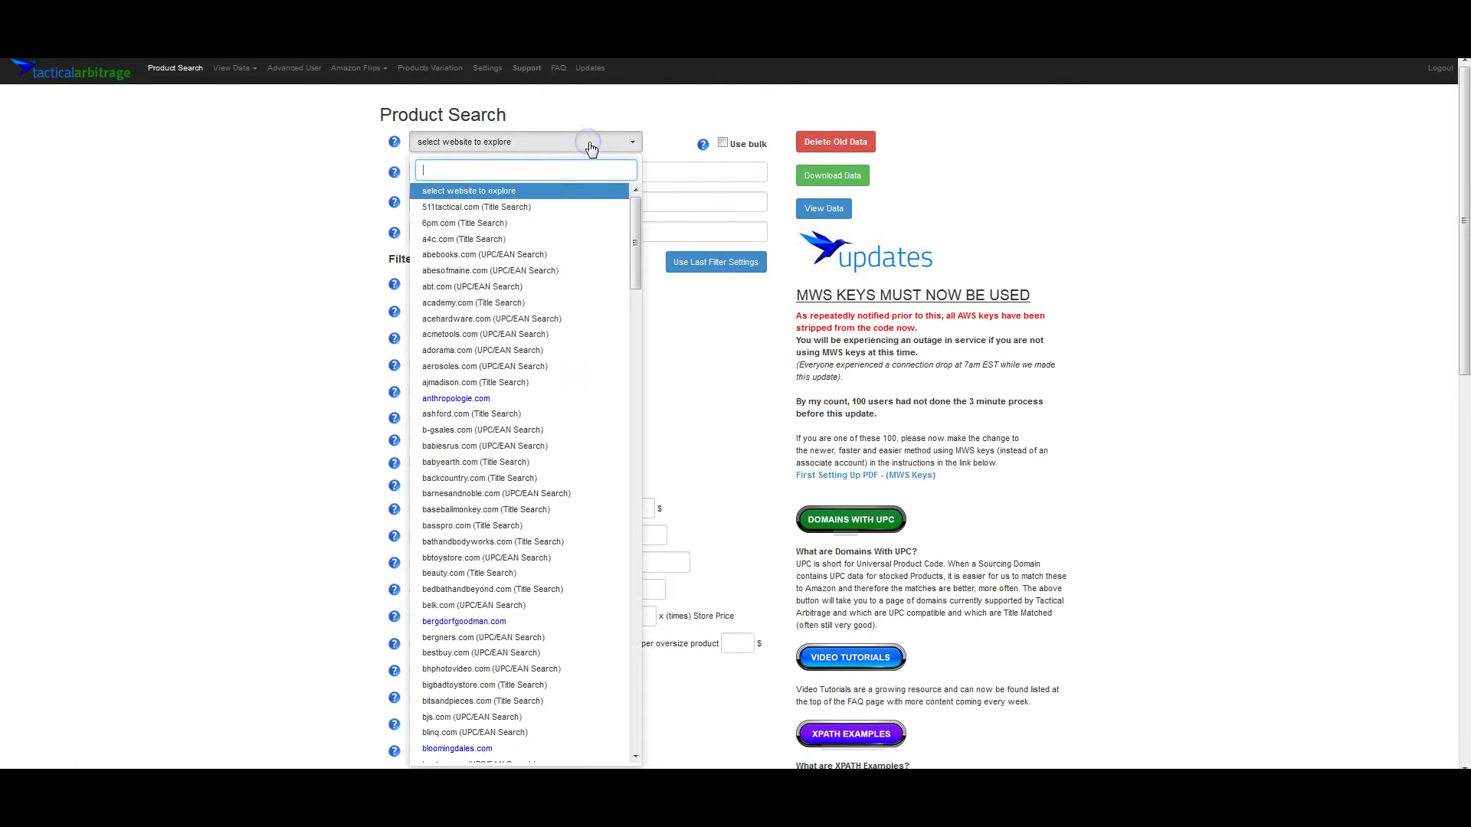
pyautogui.write('fry')
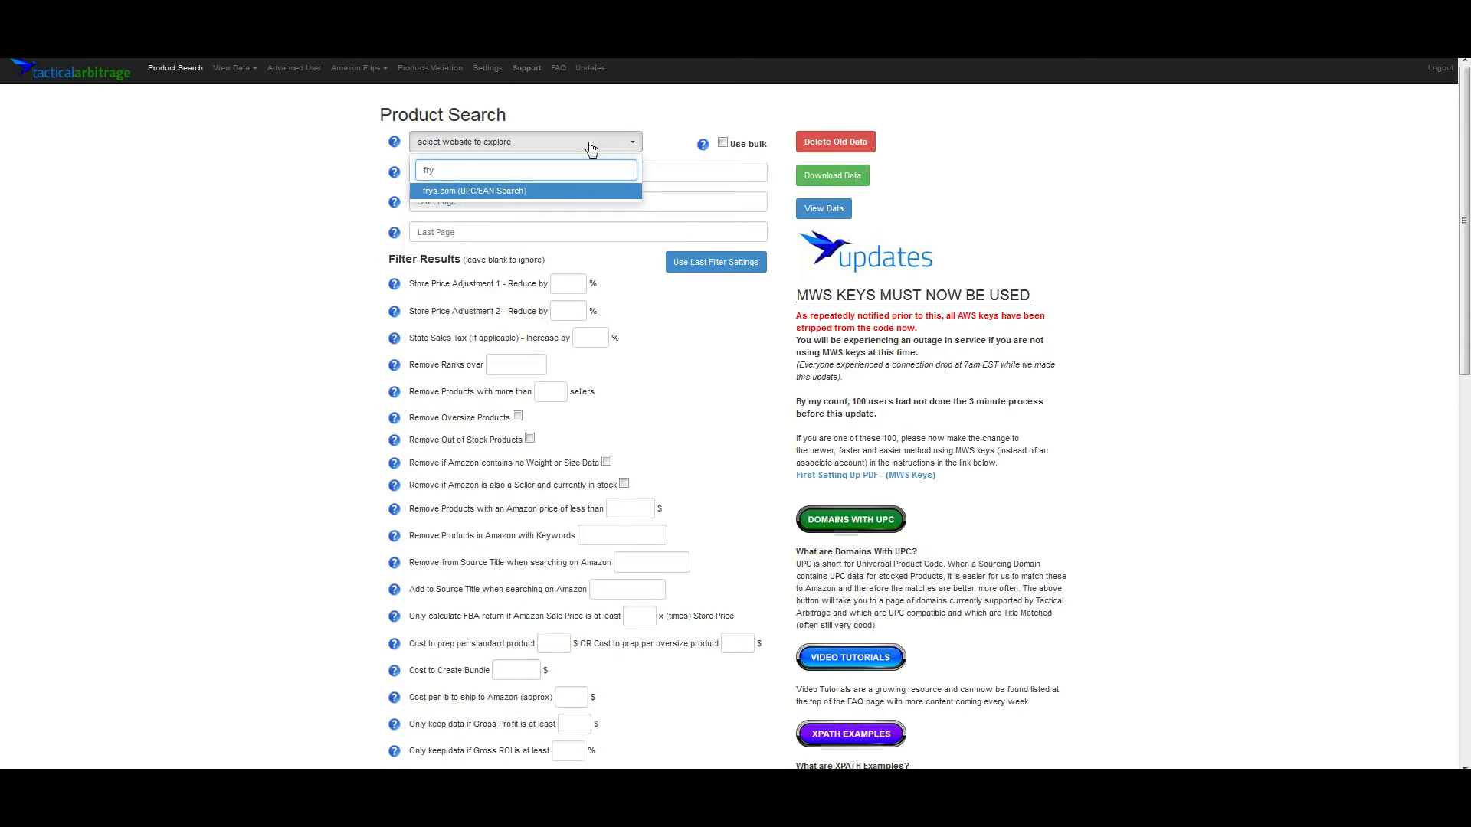
pyautogui.click(513, 191)
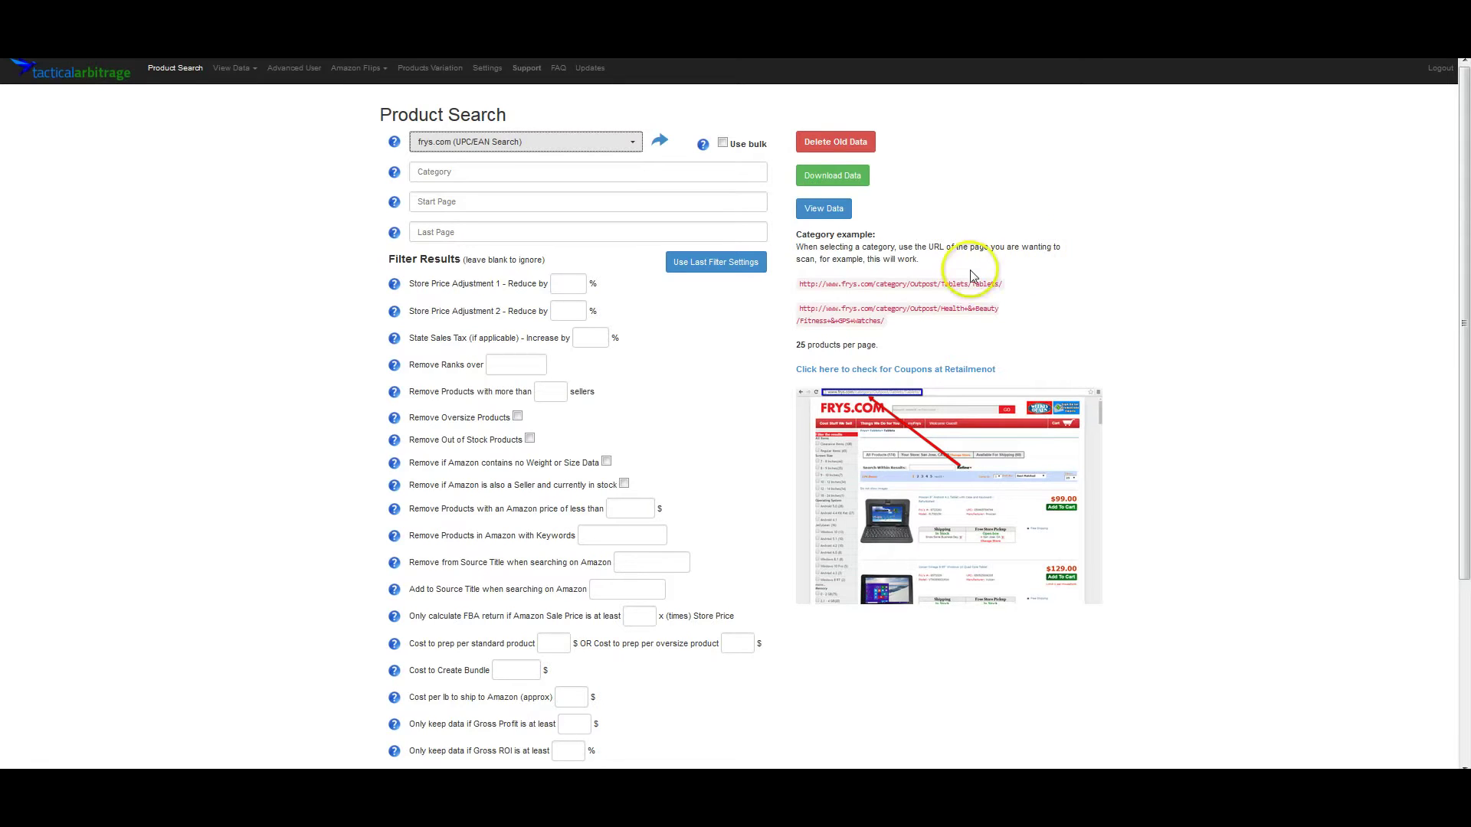
pyautogui.press('Tab')
pyautogui.write('http://www.frys.com/category/Outpost/Tablets/Tablets/')
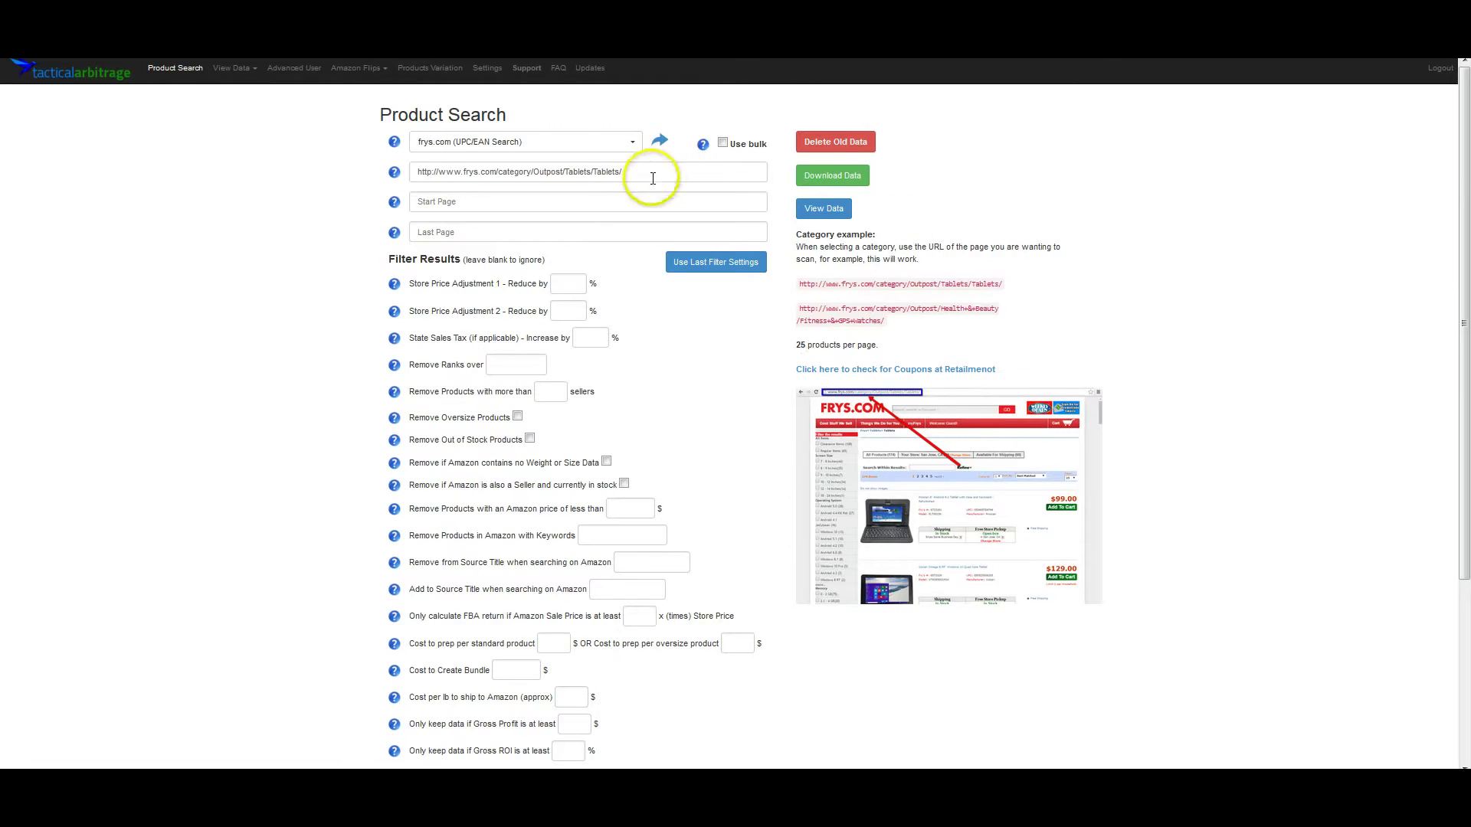
pyautogui.click(639, 203)
pyautogui.write('1')
pyautogui.click(678, 220)
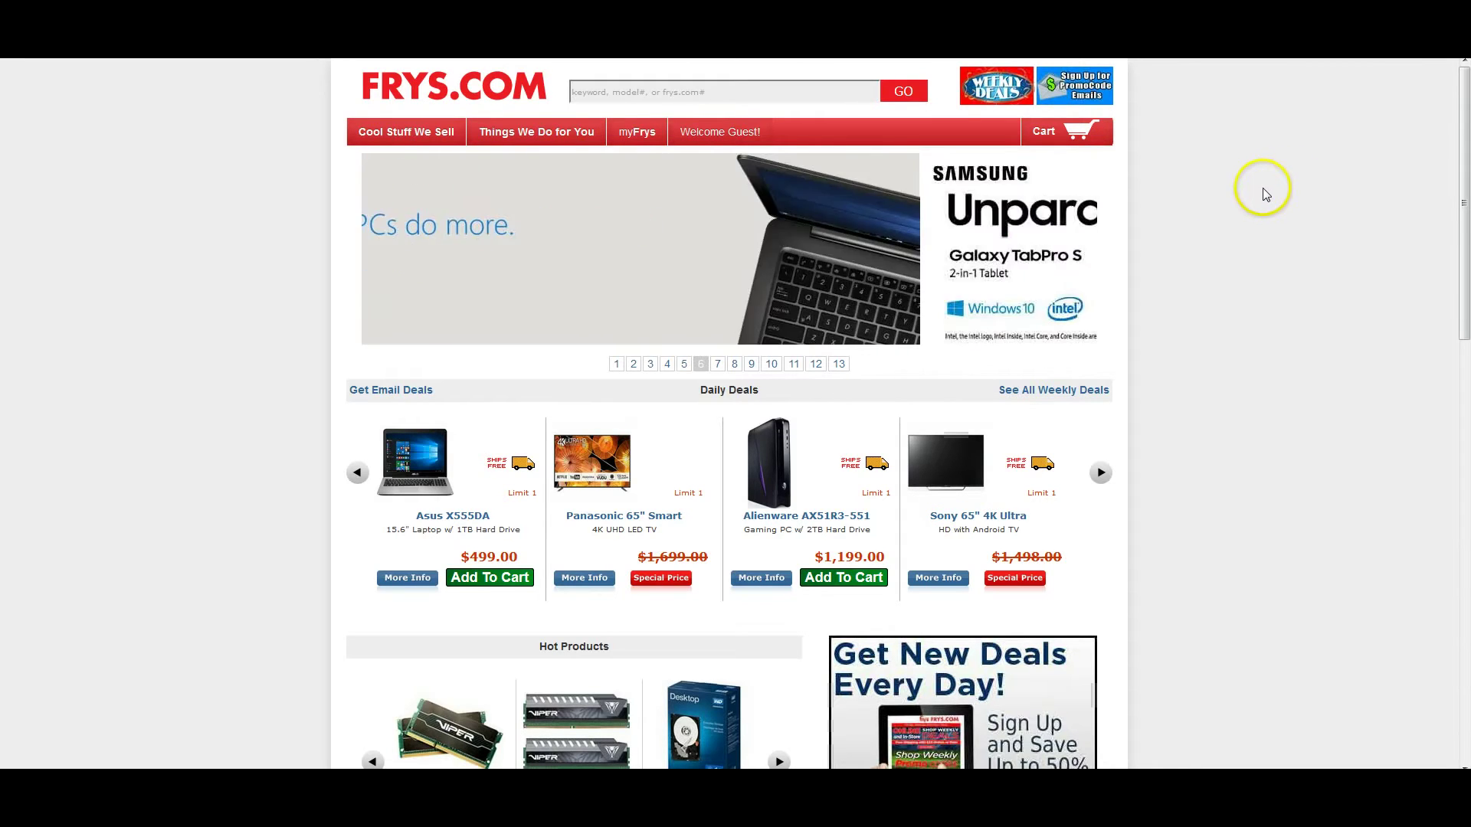
# Step: Switch to the Frys.com site, open the Games category under Video Games, and list all products
pyautogui.scroll(-1, 1307, 202)
pyautogui.scroll(1, 1308, 205)
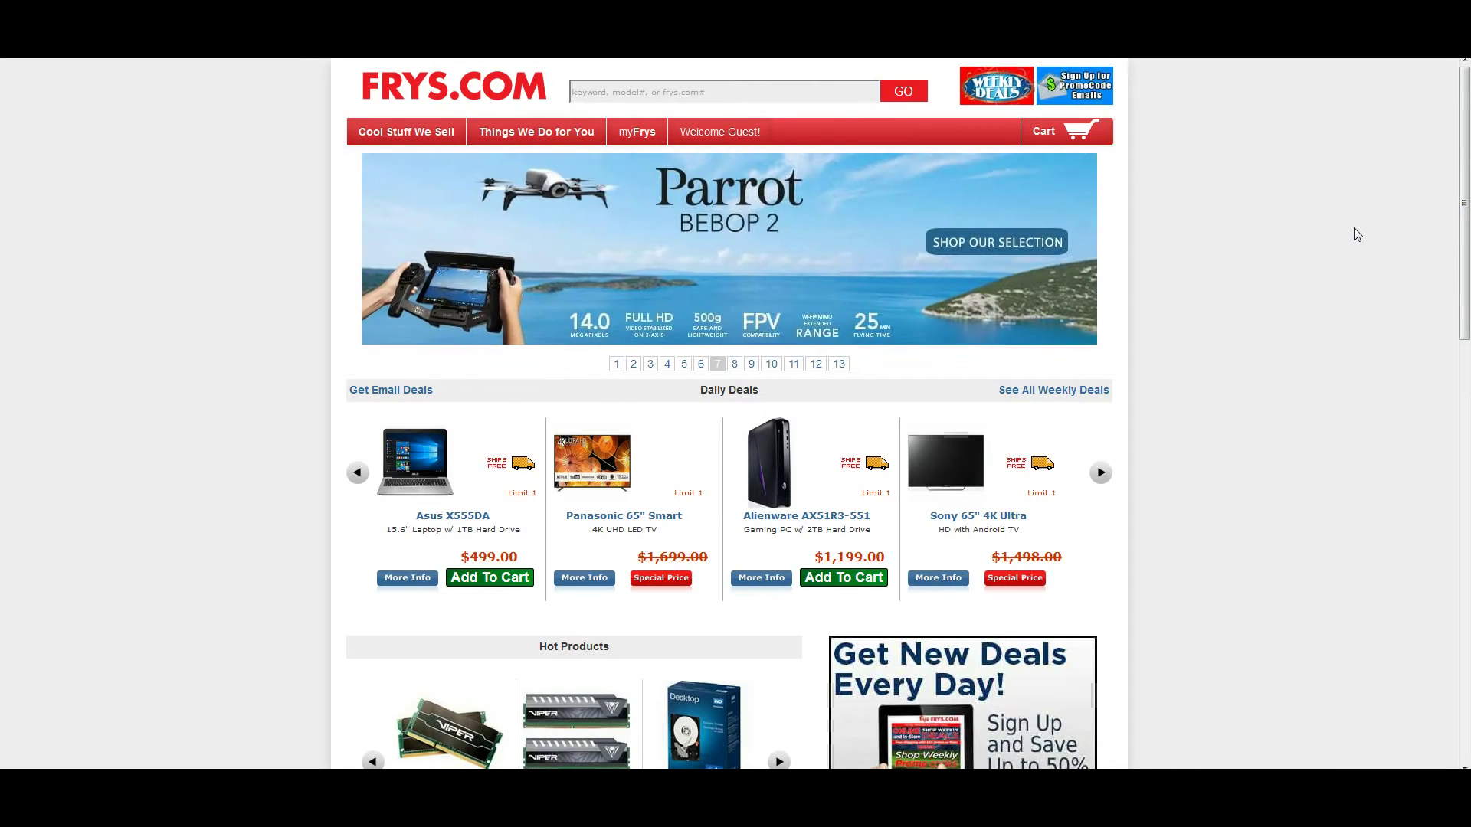
pyautogui.scroll(-2, 1353, 229)
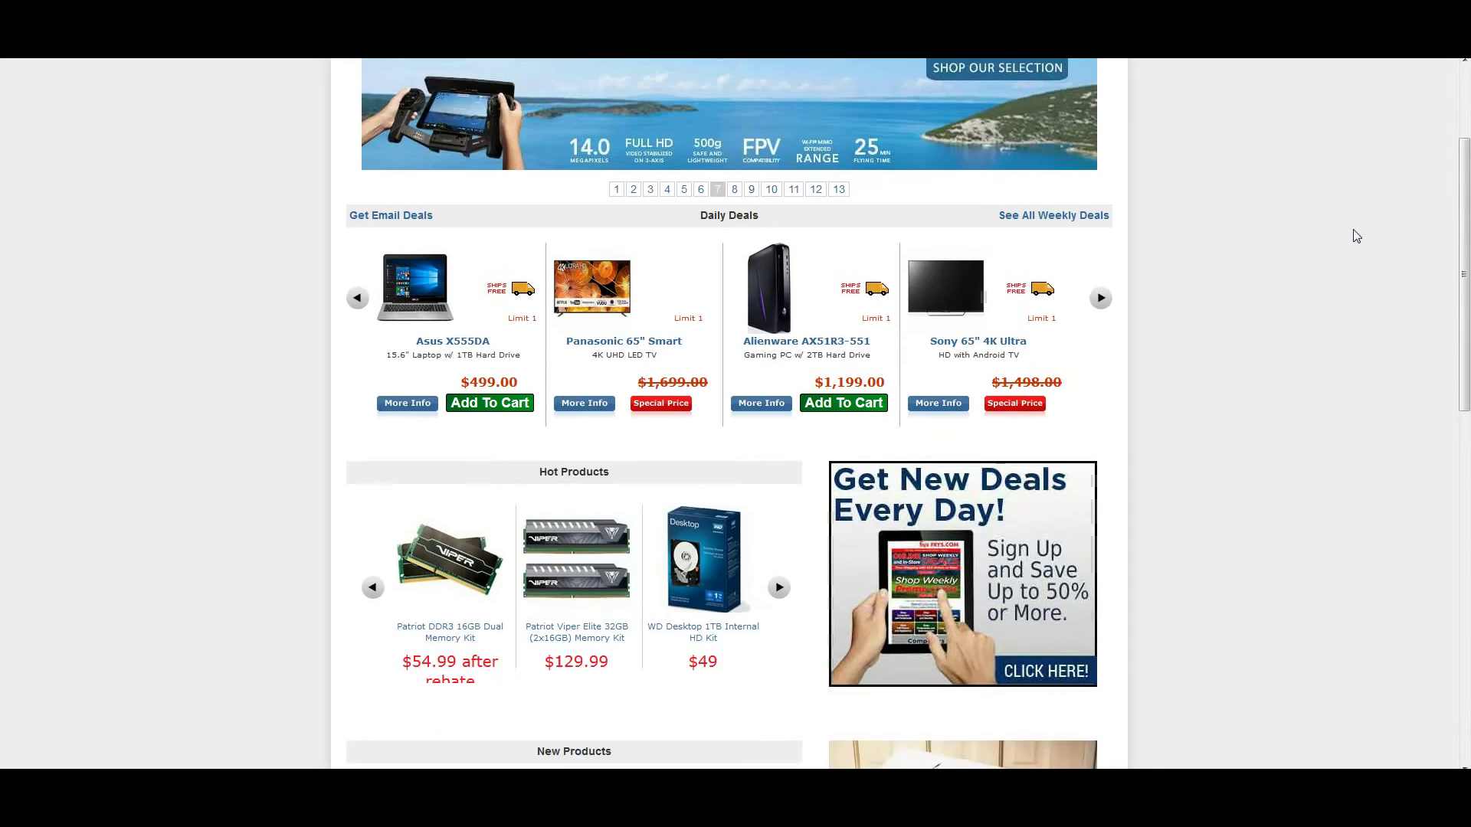
pyautogui.scroll(-4, 1353, 228)
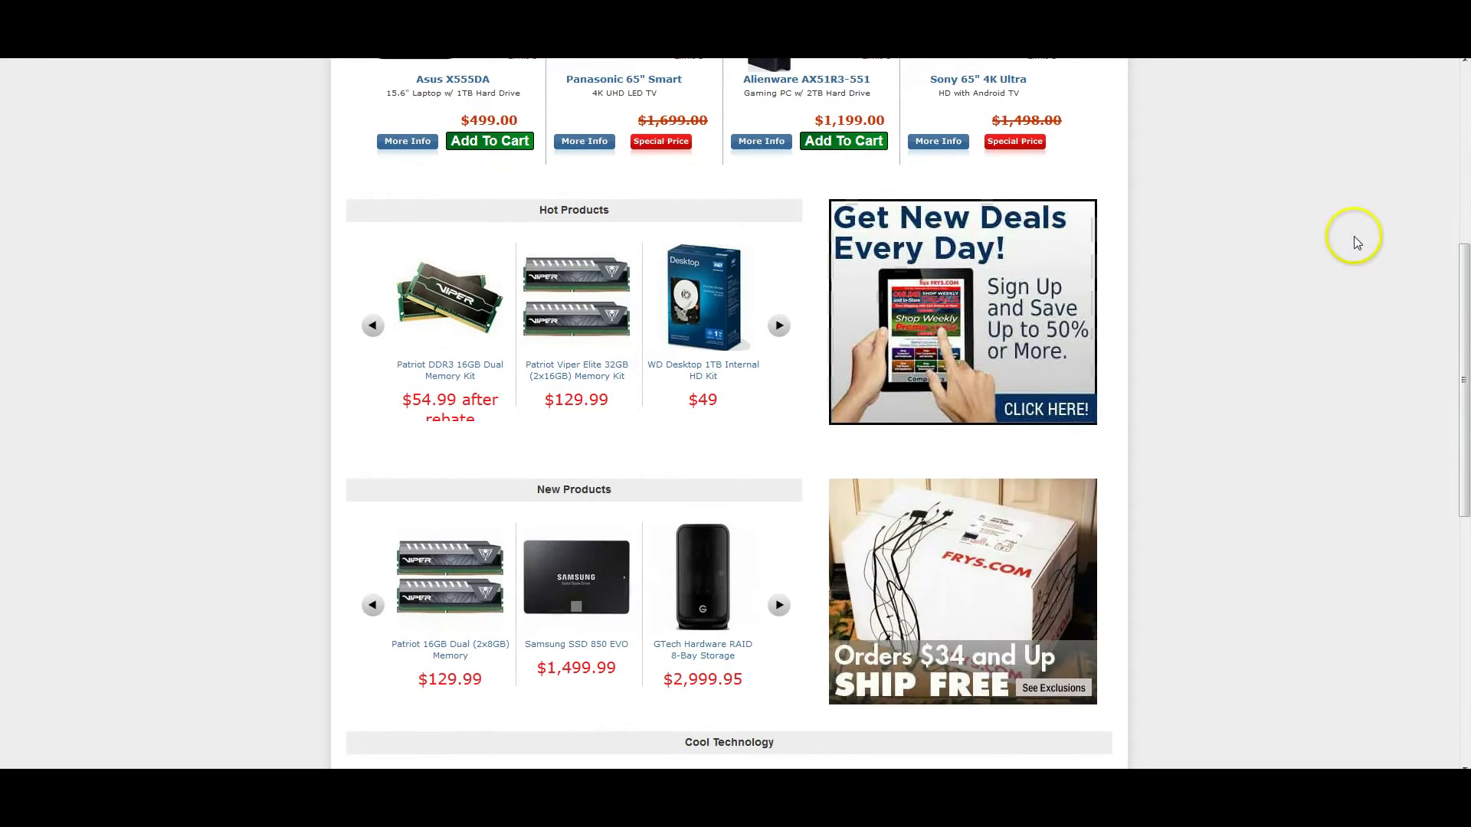
pyautogui.scroll(-7, 1354, 238)
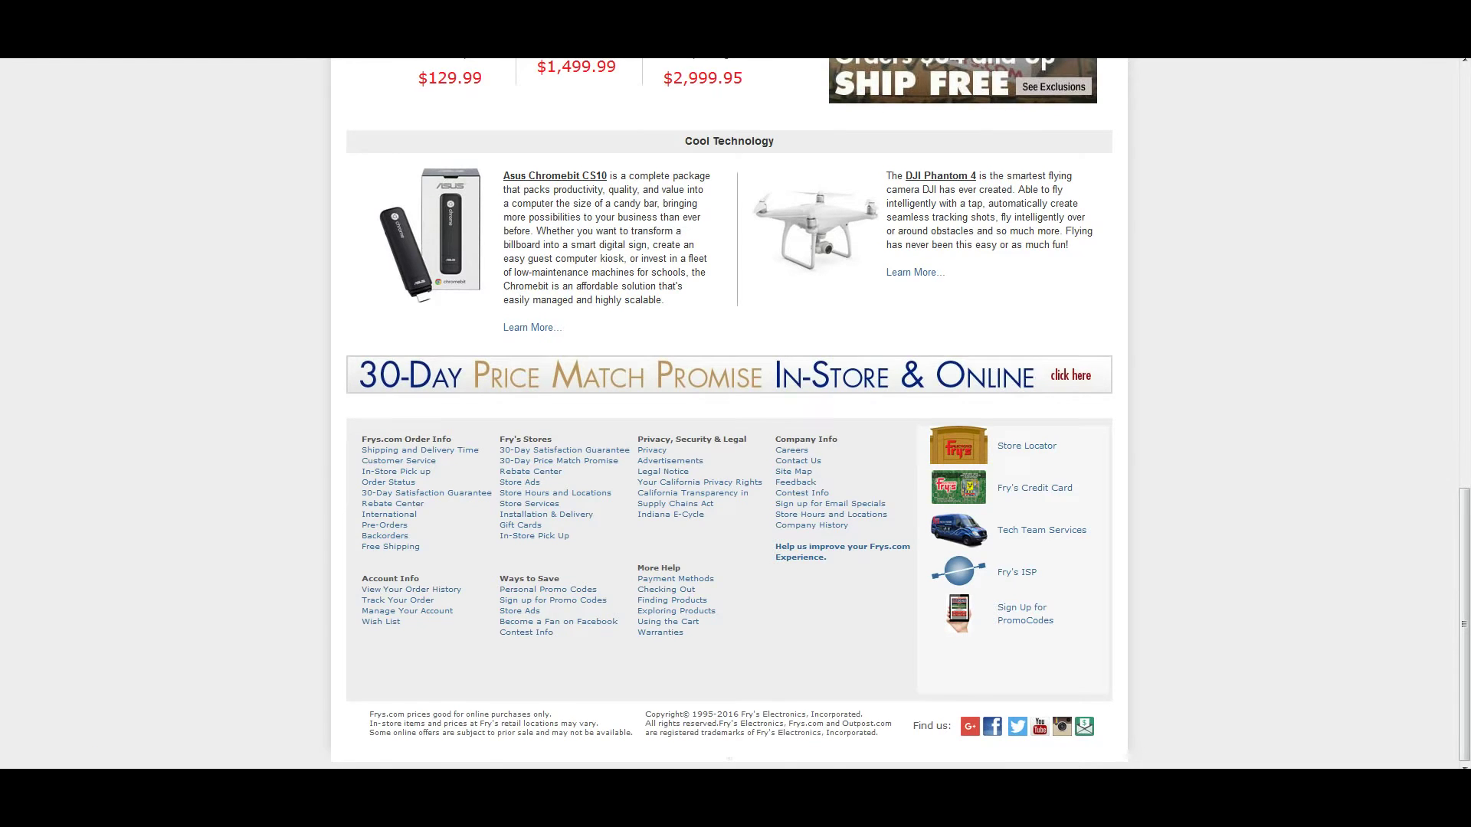
pyautogui.press('Home')
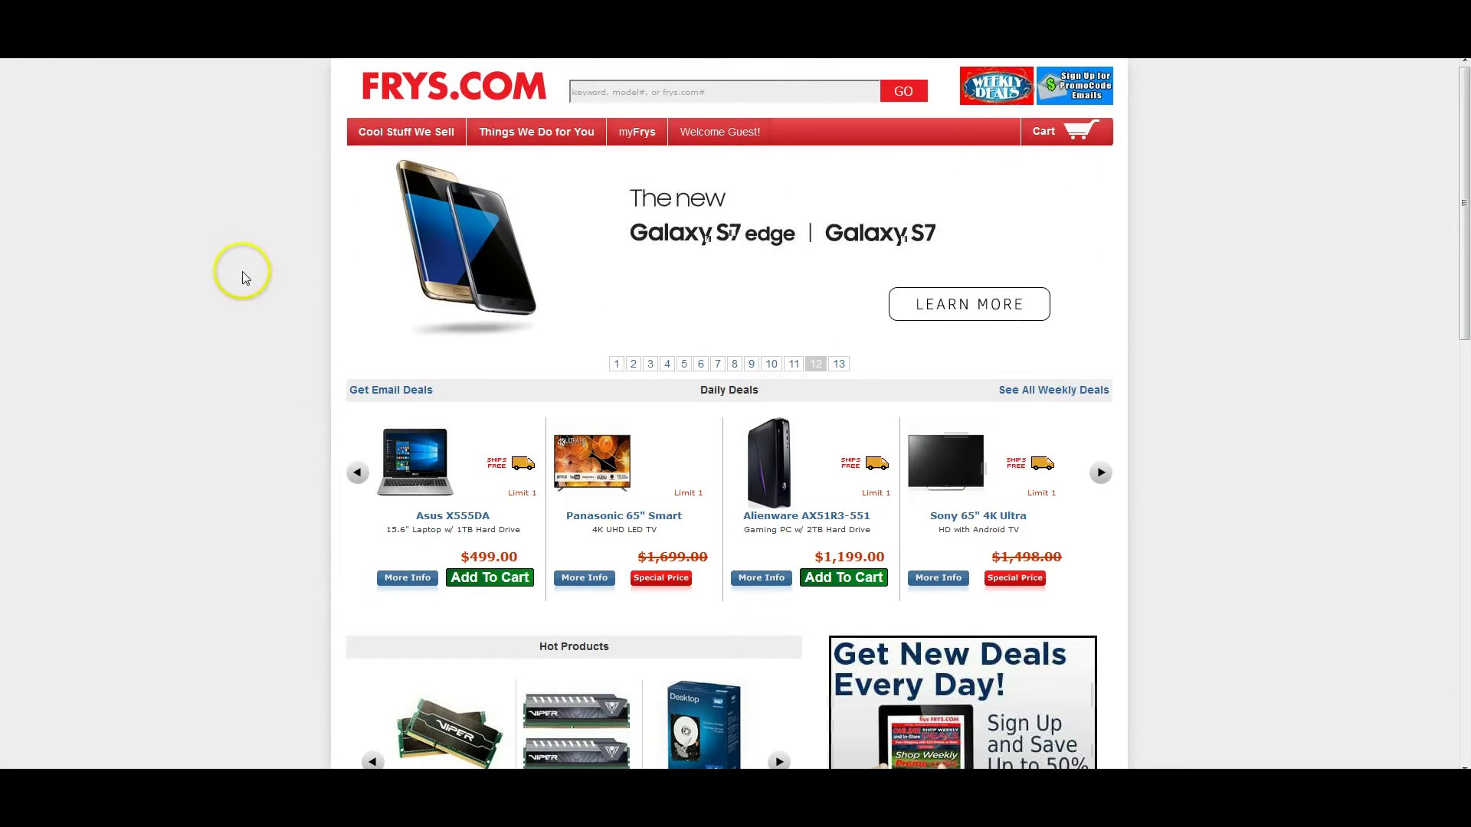
pyautogui.moveTo(356, 139)
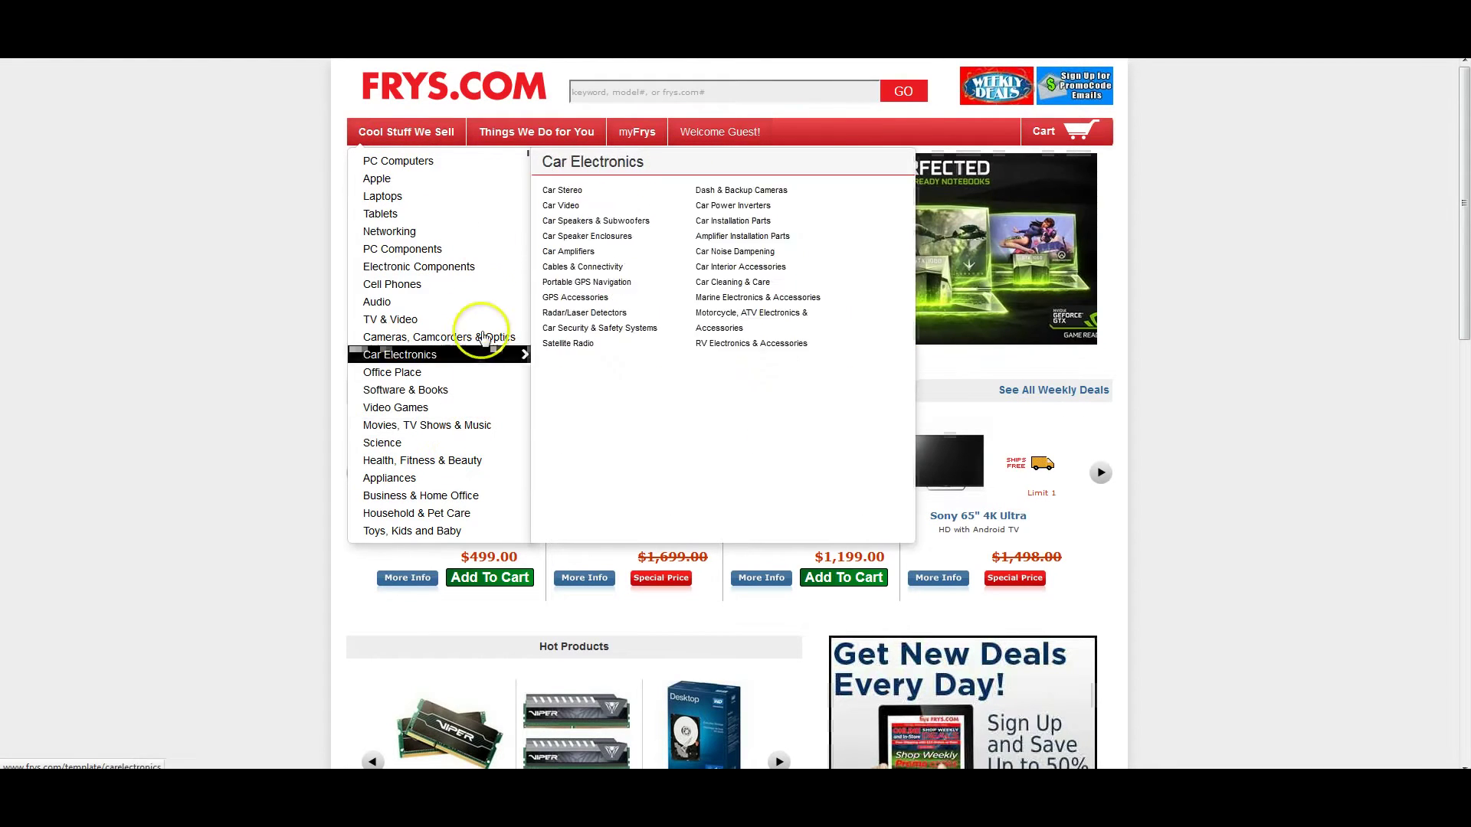
pyautogui.moveTo(480, 212)
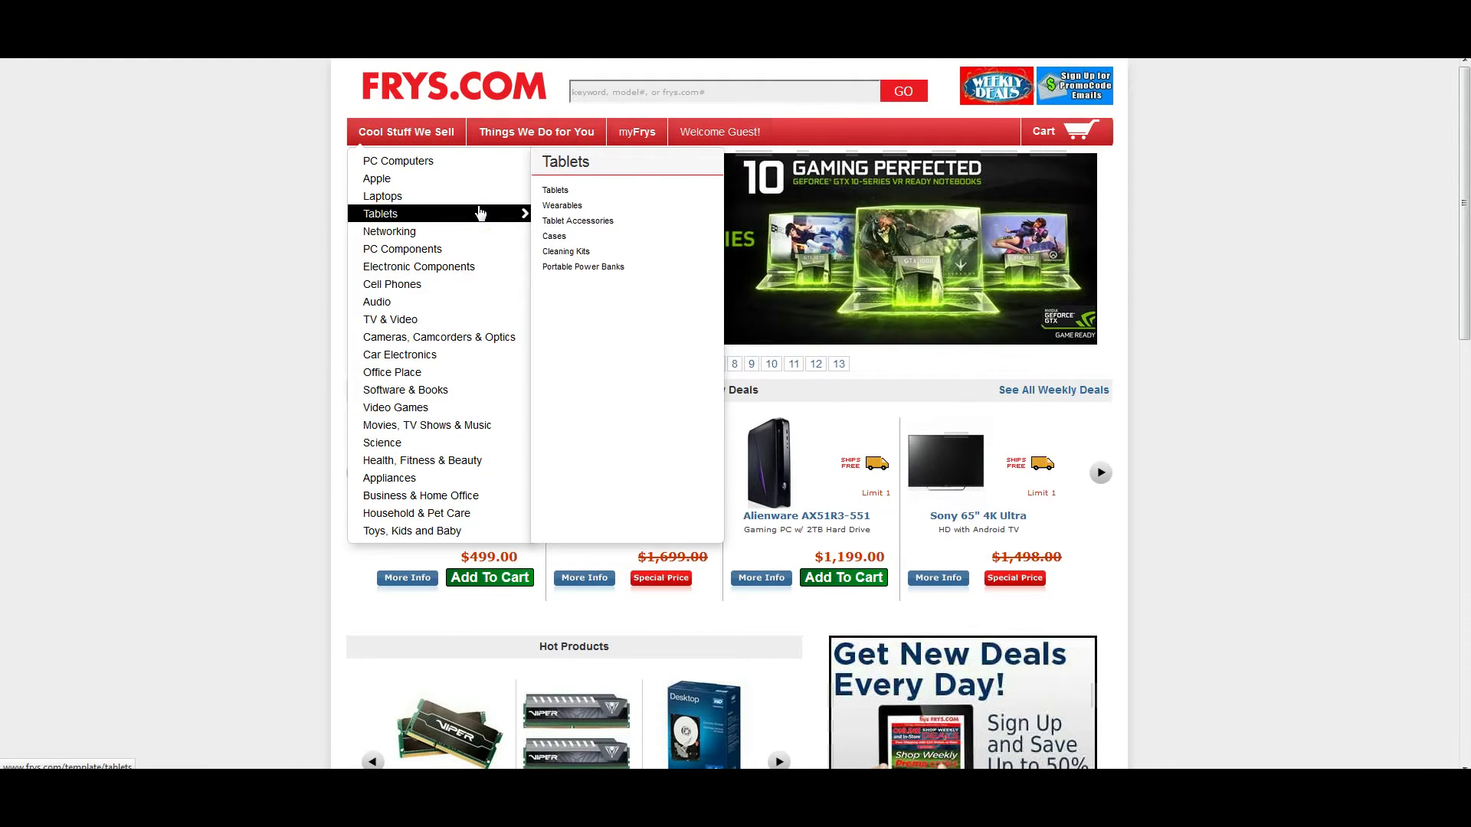
pyautogui.moveTo(414, 407)
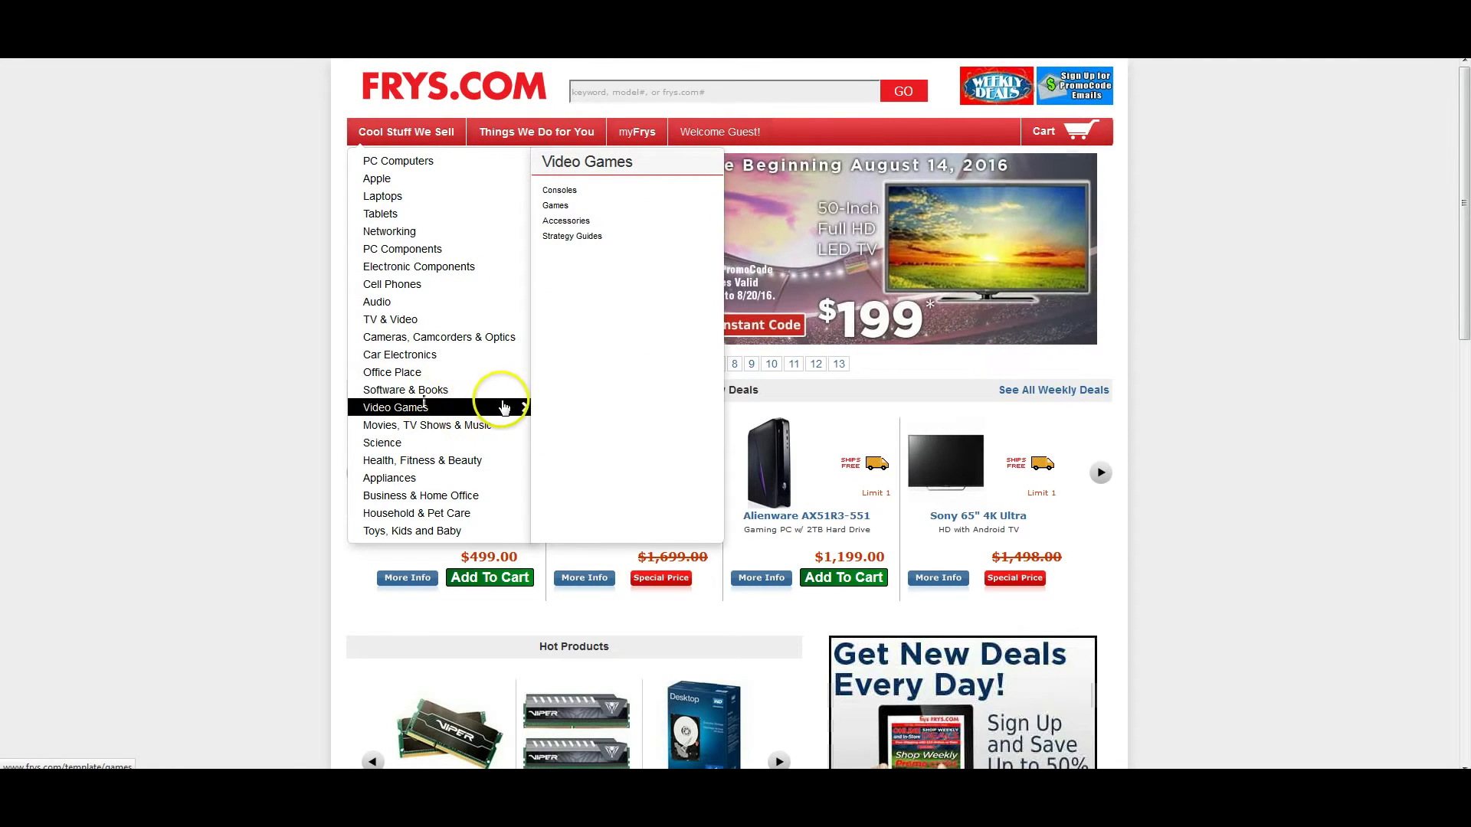
pyautogui.click(559, 207)
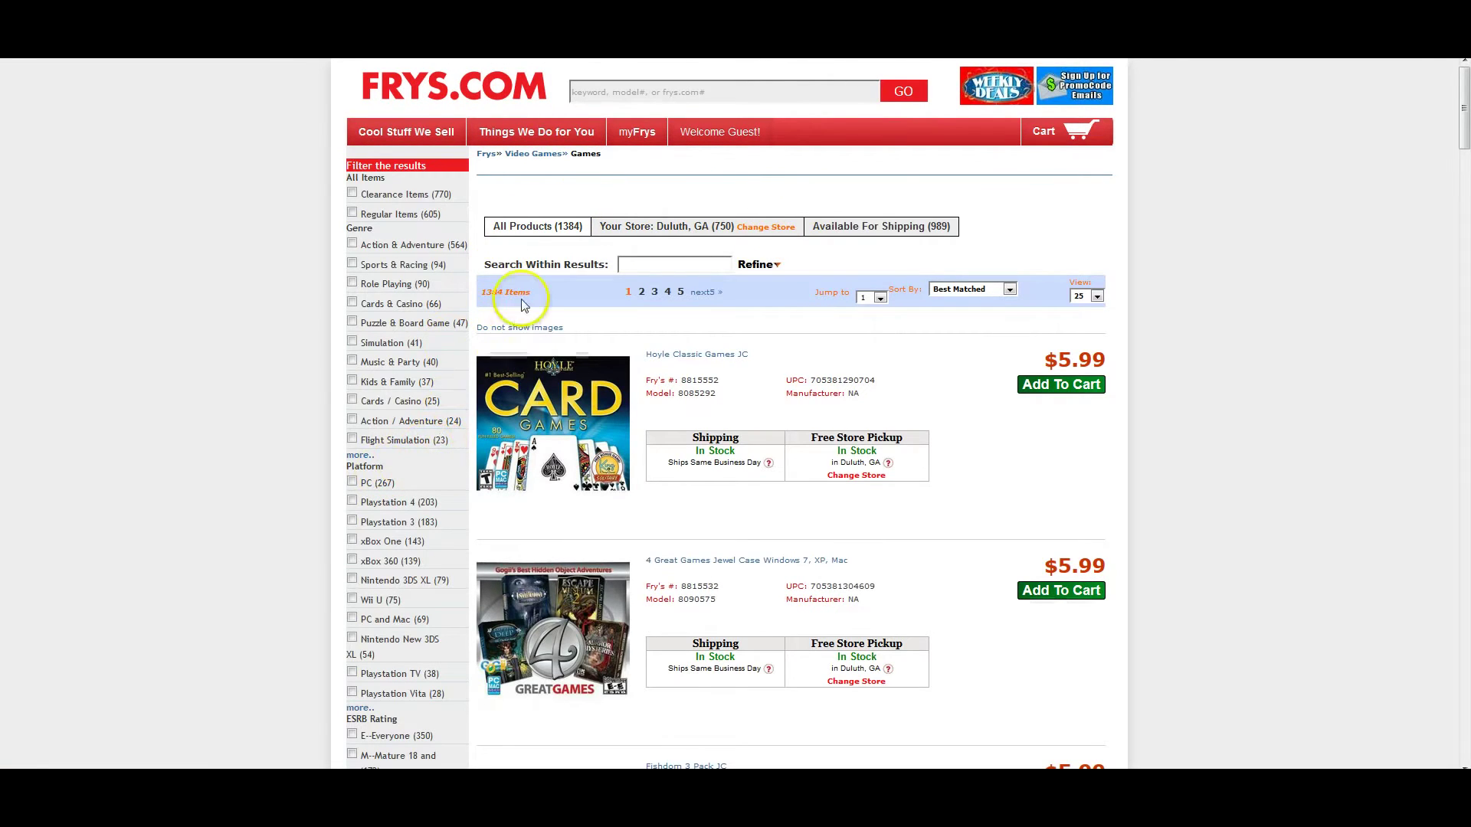
pyautogui.click(538, 229)
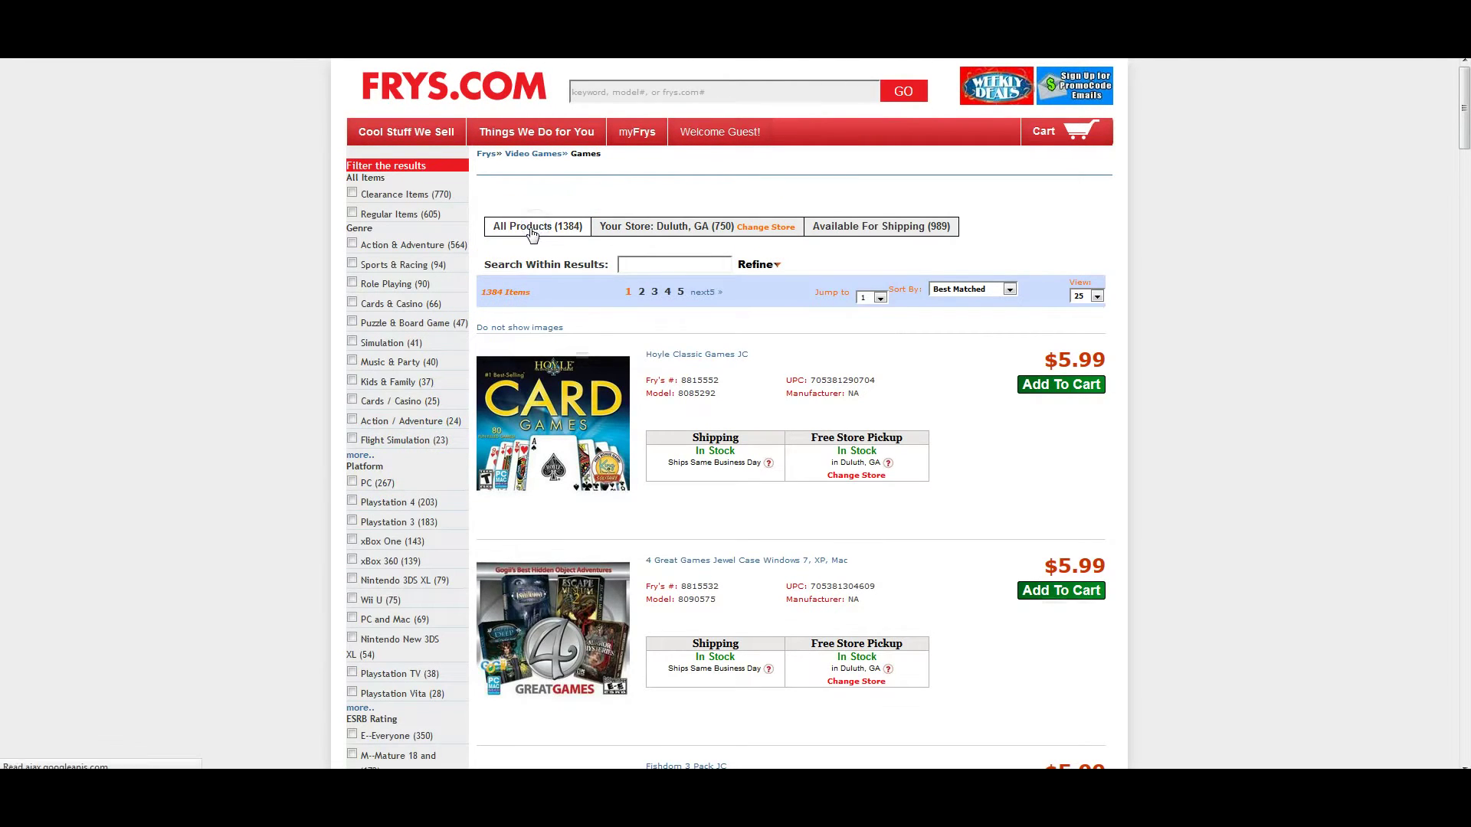
pyautogui.click(531, 234)
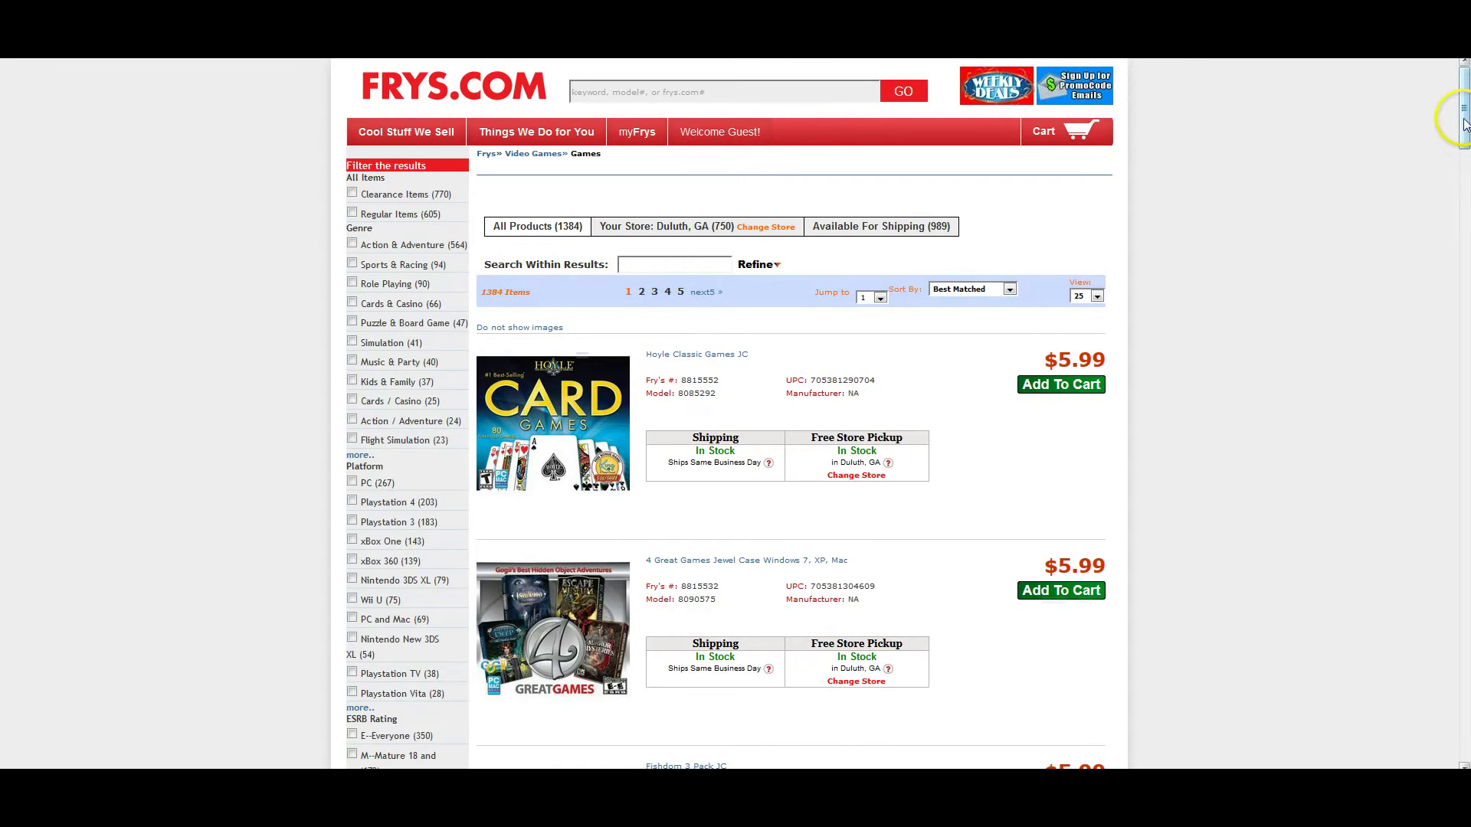
# Step: Check how many result pages the Games category has, using the page jump choices below the listing
pyautogui.moveTo(1462, 126); pyautogui.dragTo(1428, 648)
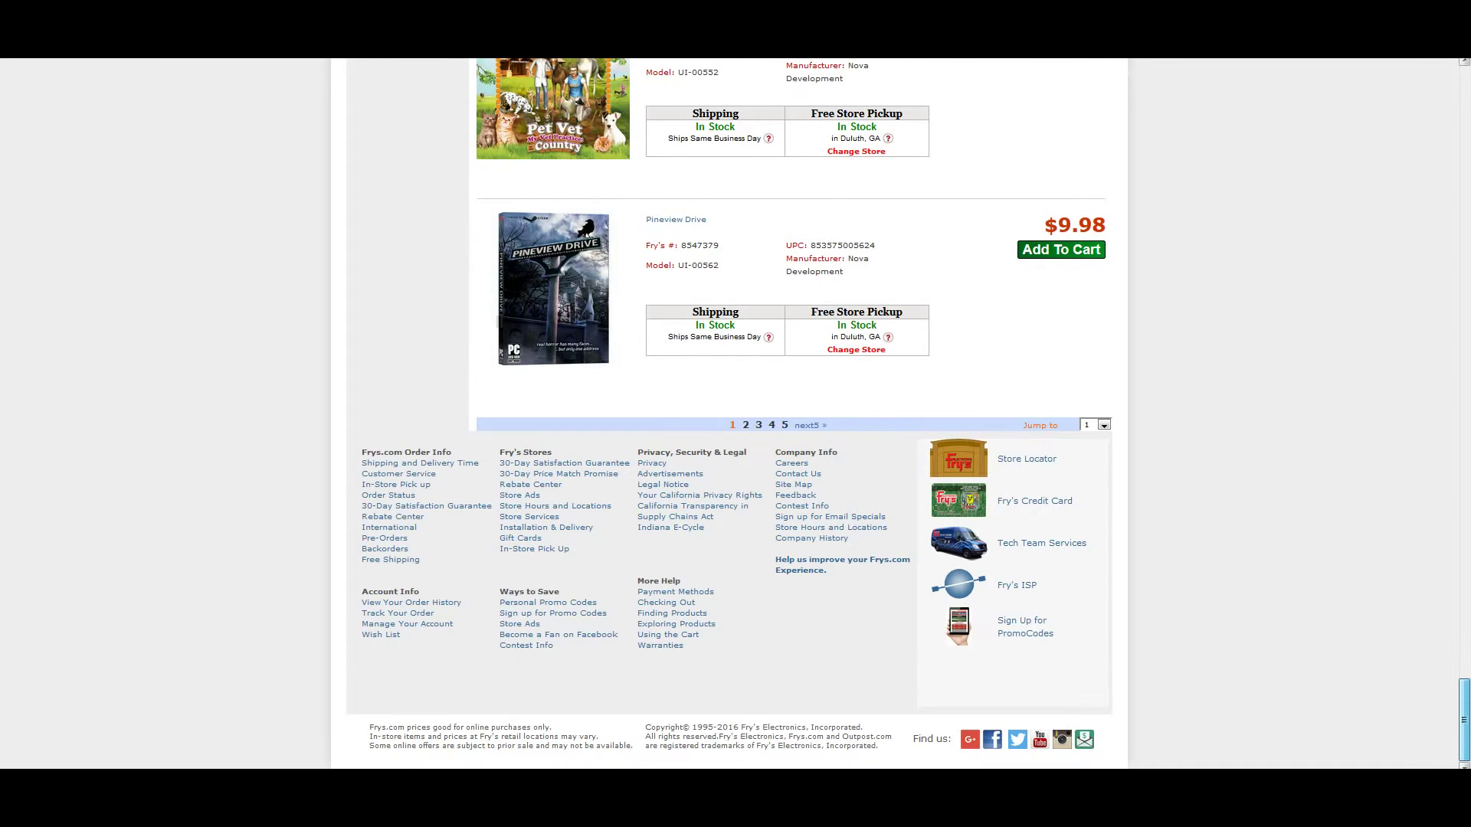
pyautogui.click(1104, 425)
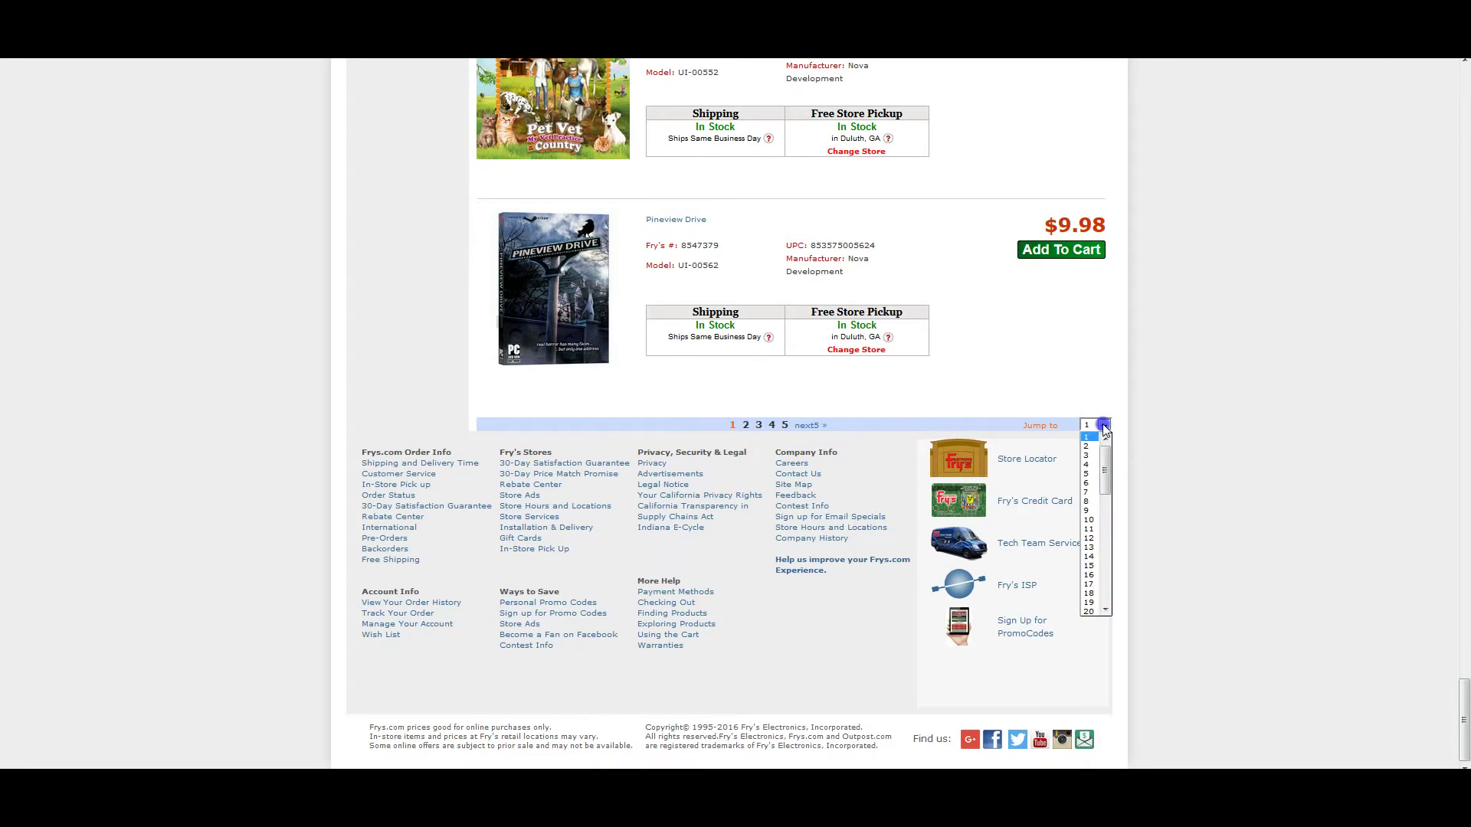
pyautogui.click(1104, 426)
pyautogui.click(1104, 427)
pyautogui.moveTo(1105, 470); pyautogui.dragTo(1109, 602)
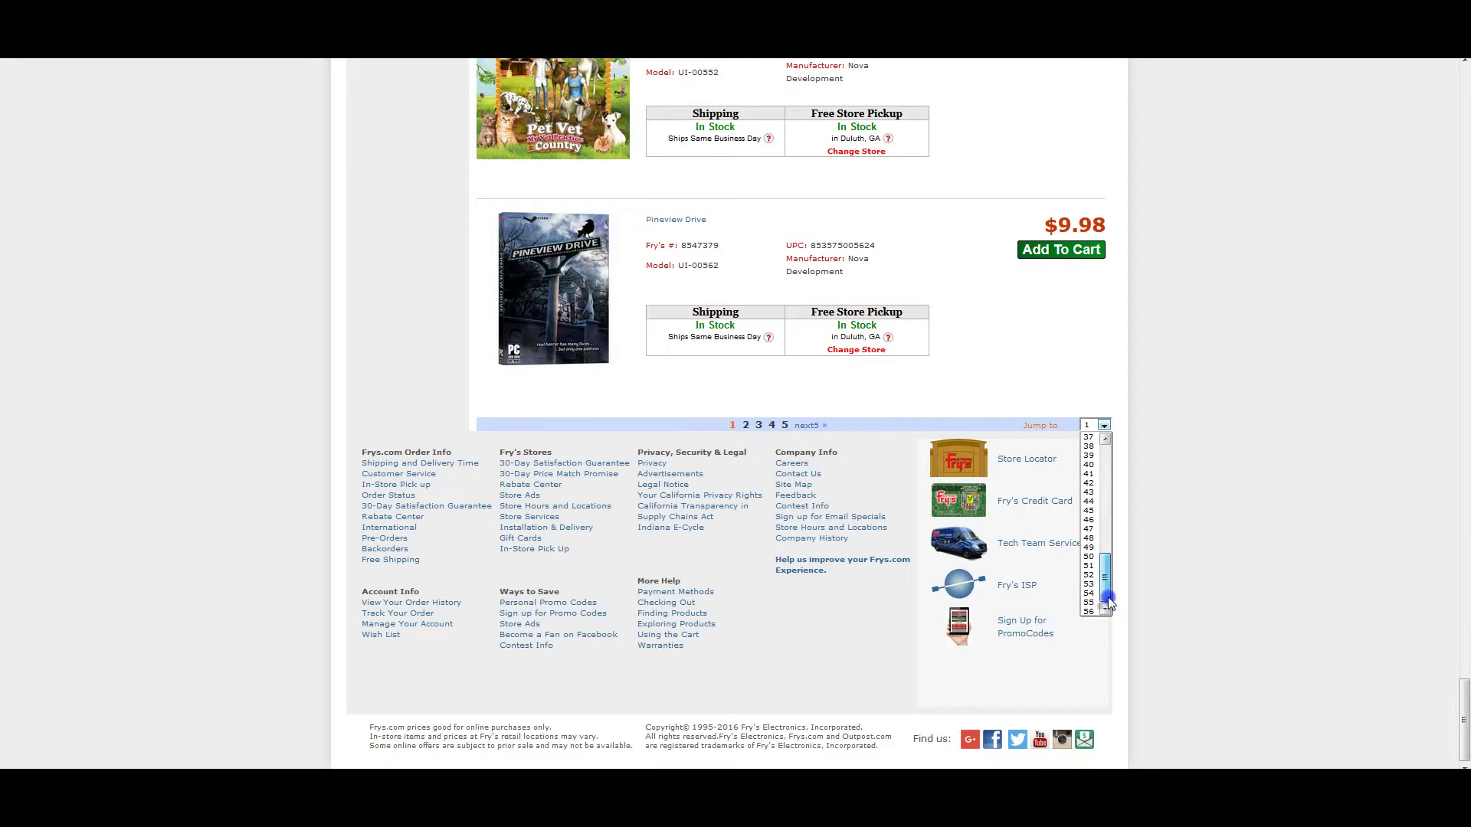
pyautogui.click(1155, 390)
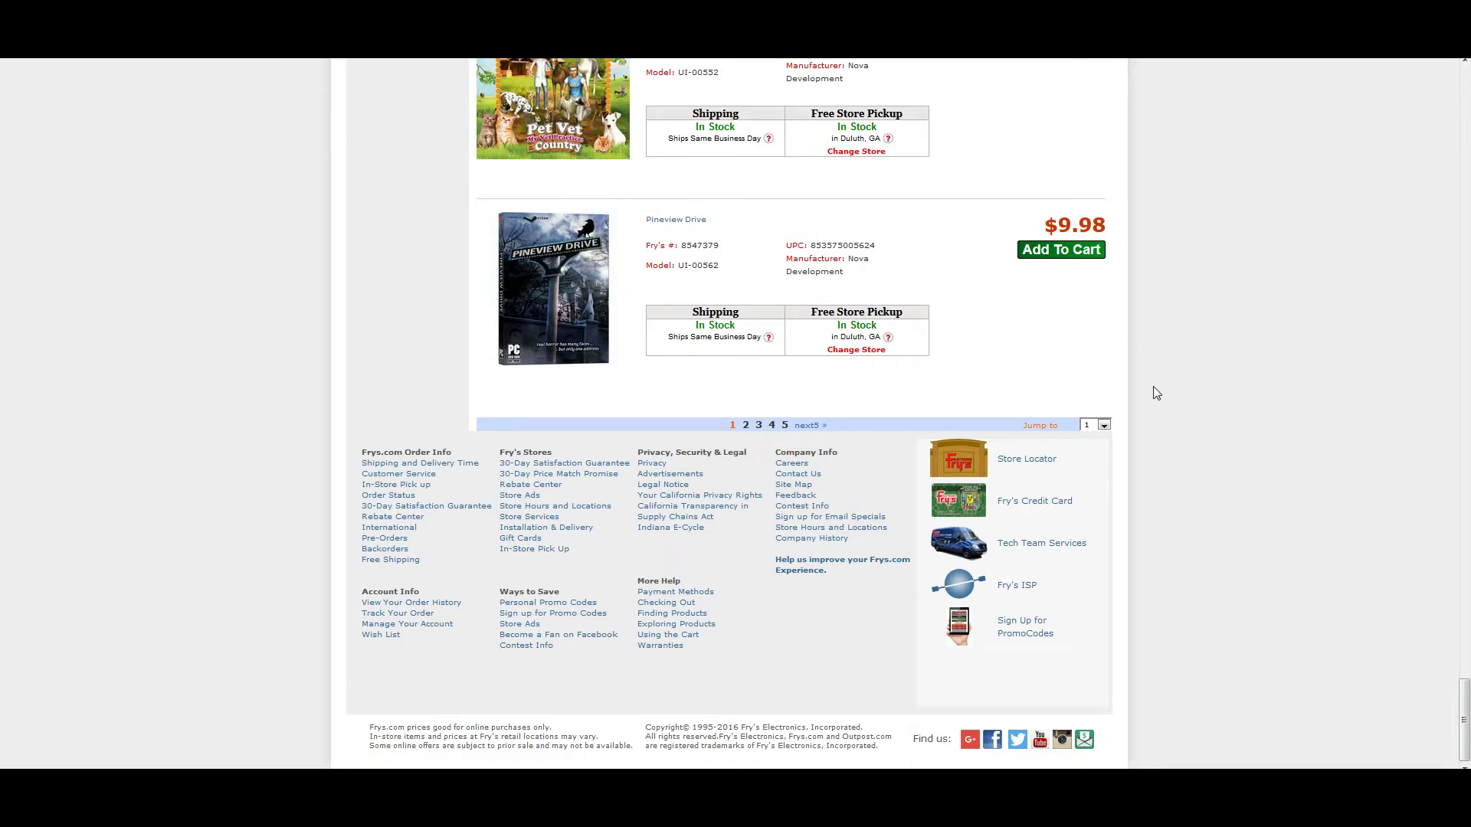
pyautogui.click(1100, 426)
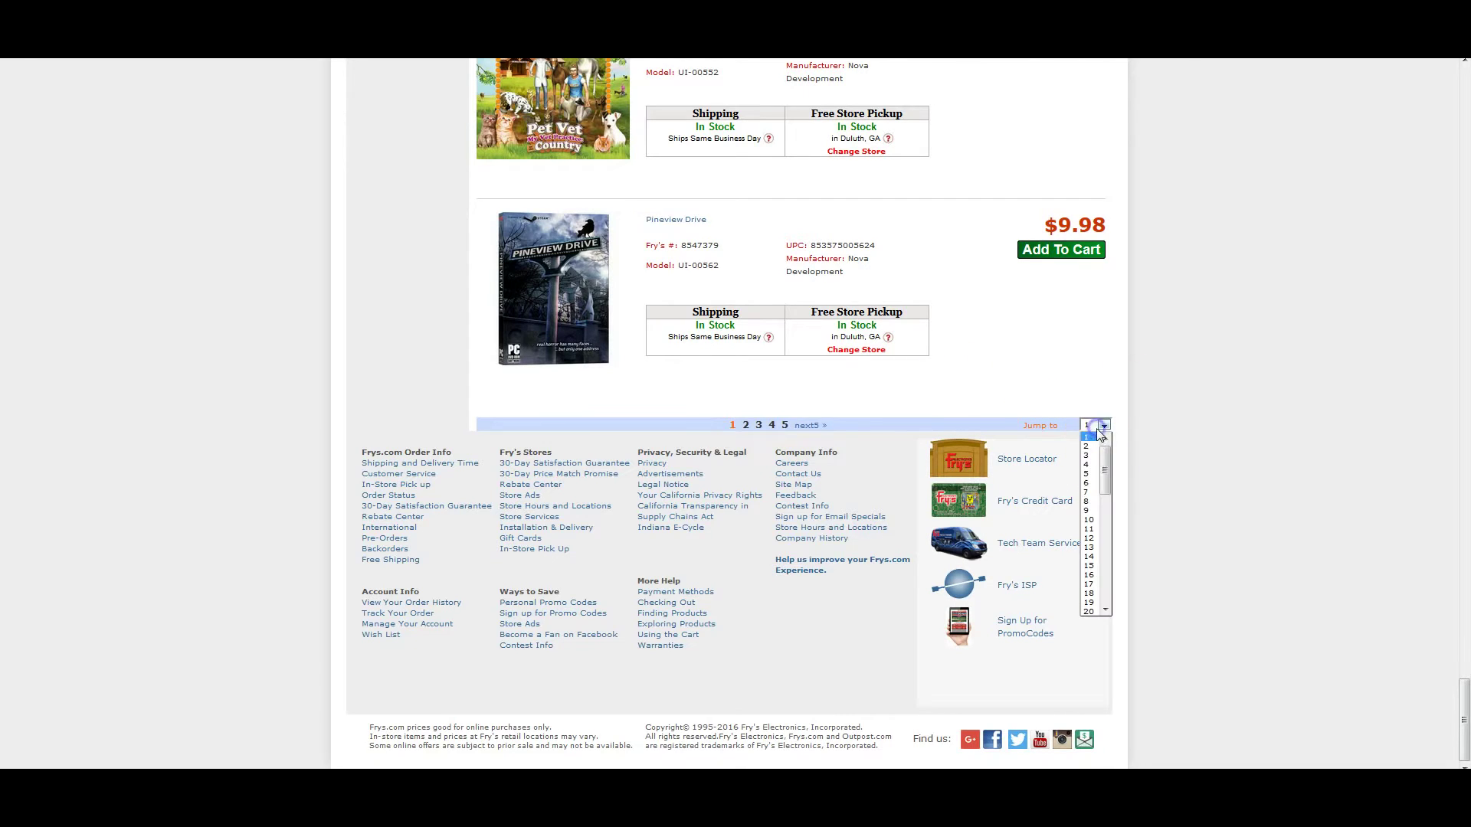
pyautogui.moveTo(1106, 486); pyautogui.dragTo(1110, 684)
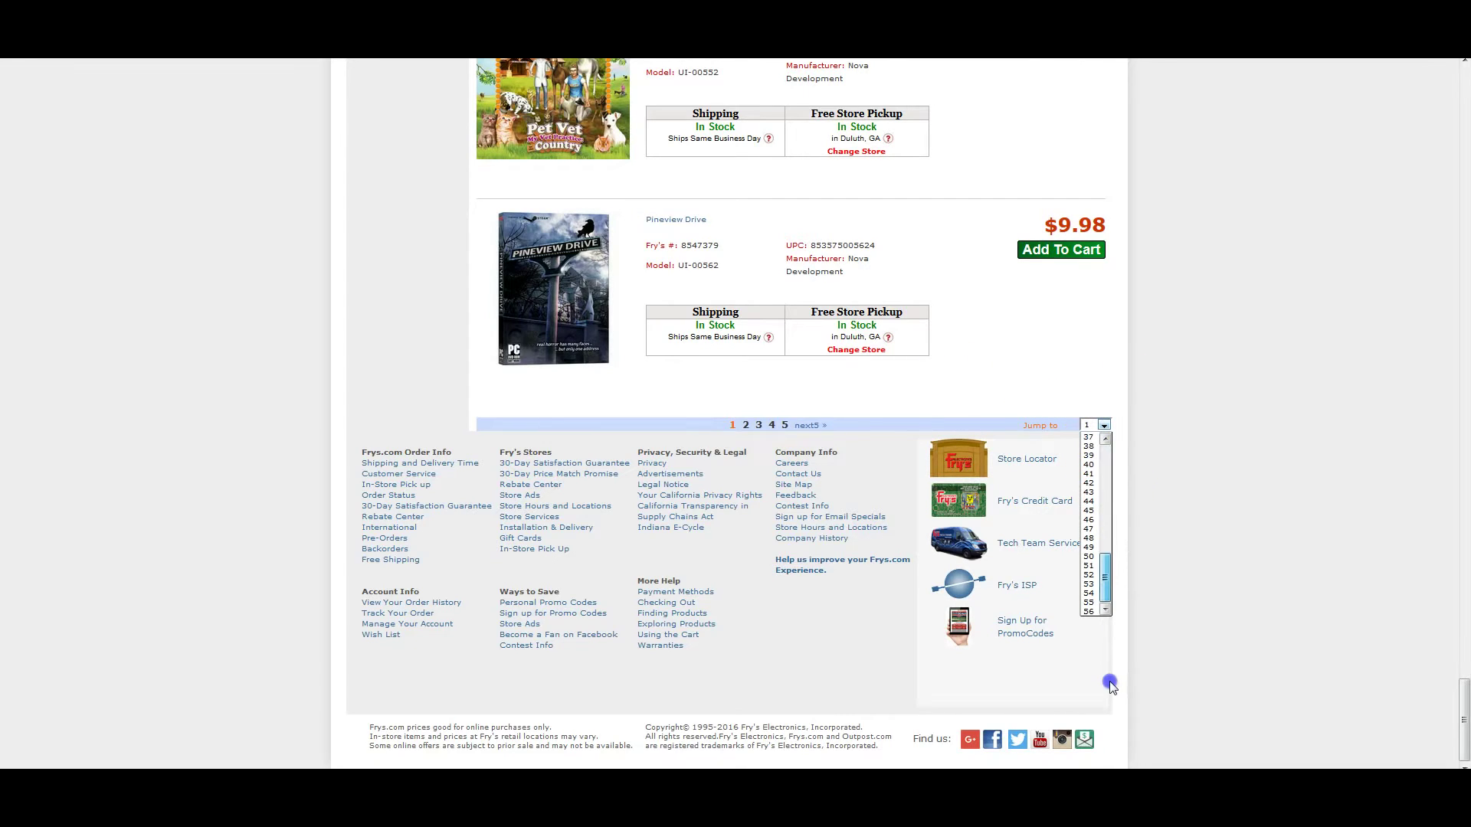
pyautogui.click(1144, 466)
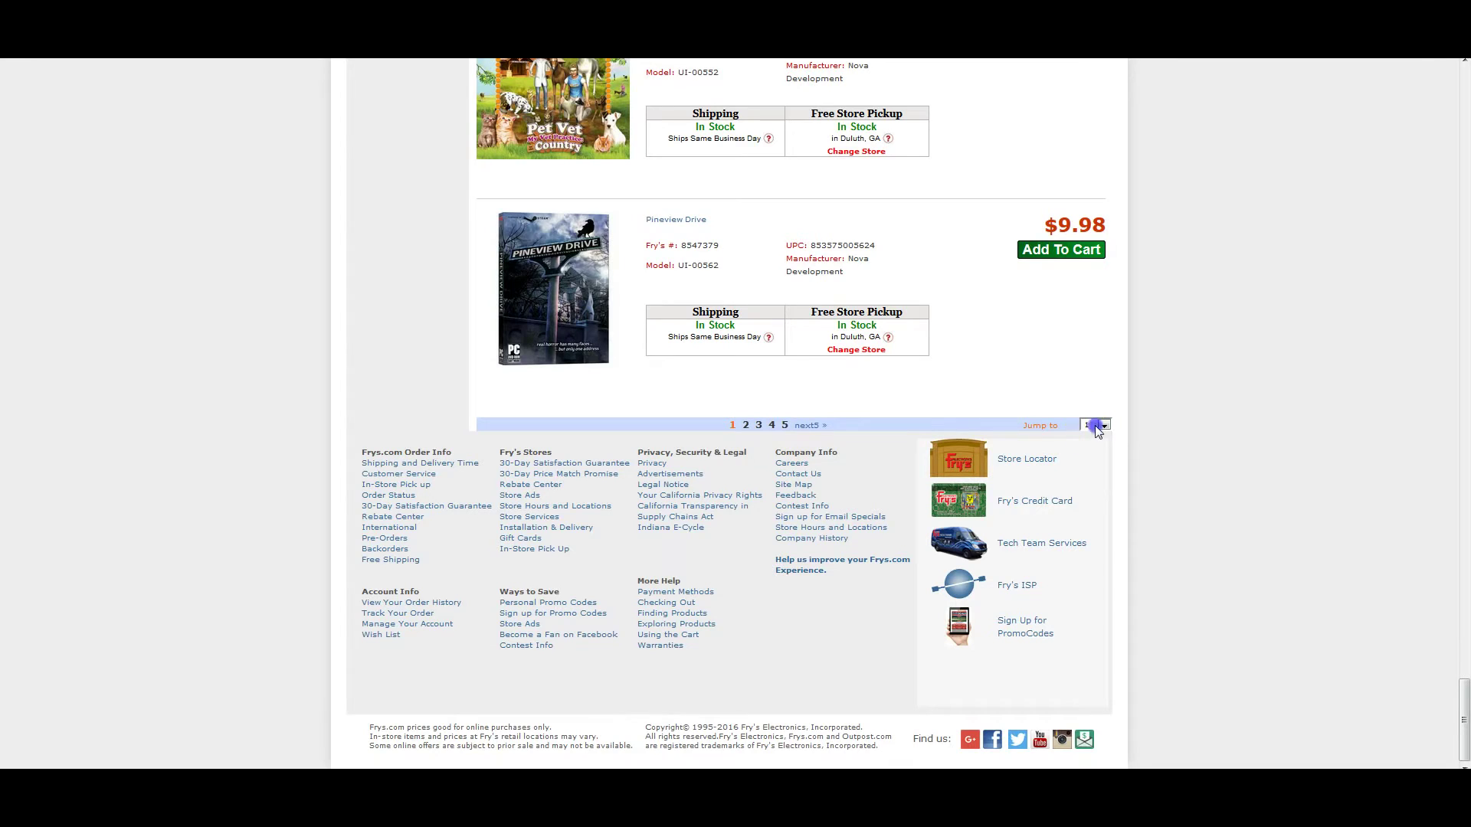
# Step: Recheck the highest page number in the Games listing's page jump choices and return to the start of the listing
pyautogui.click(1096, 425)
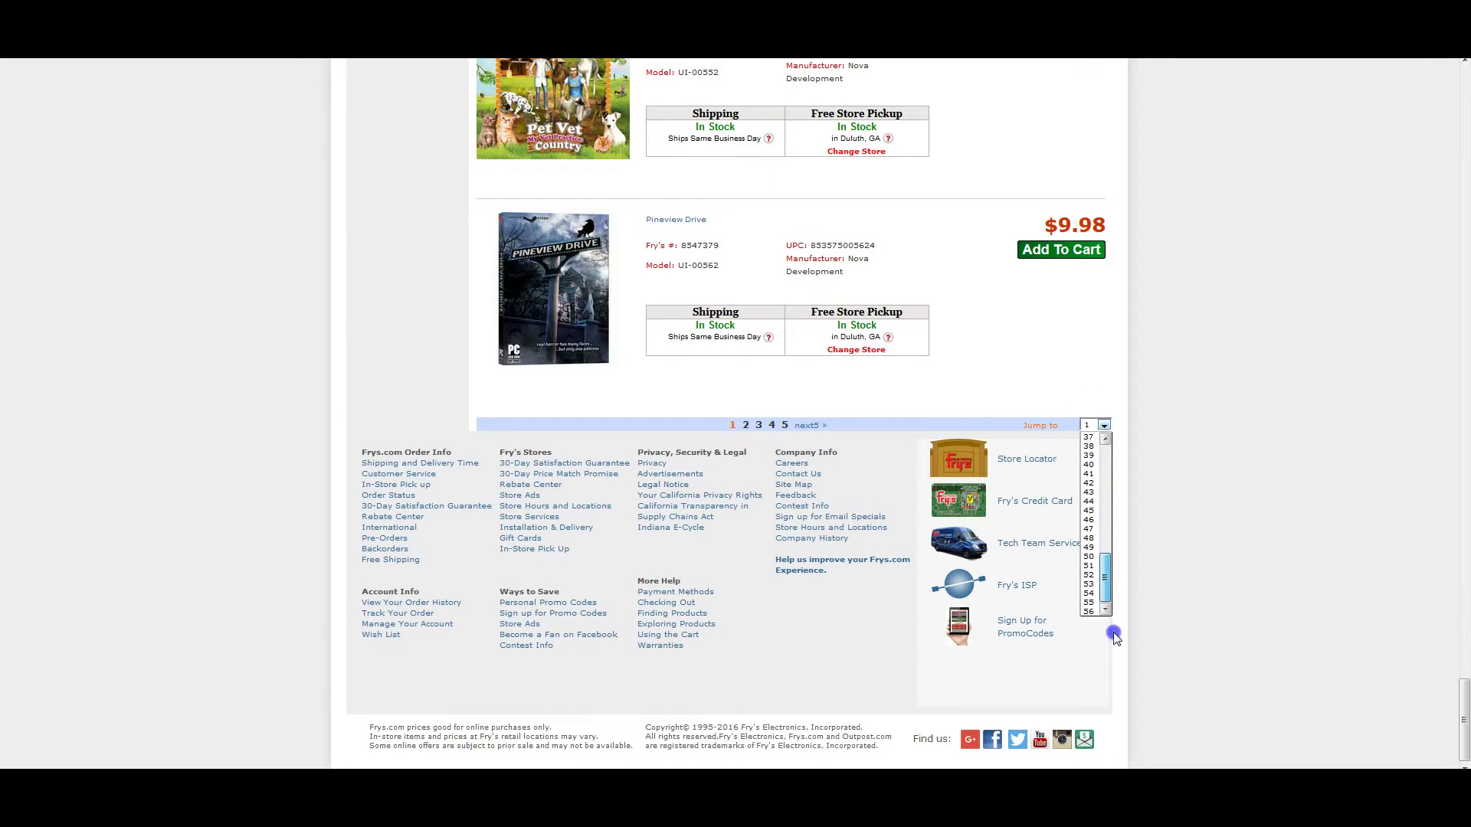
pyautogui.click(1184, 580)
pyautogui.scroll(10, 1147, 449)
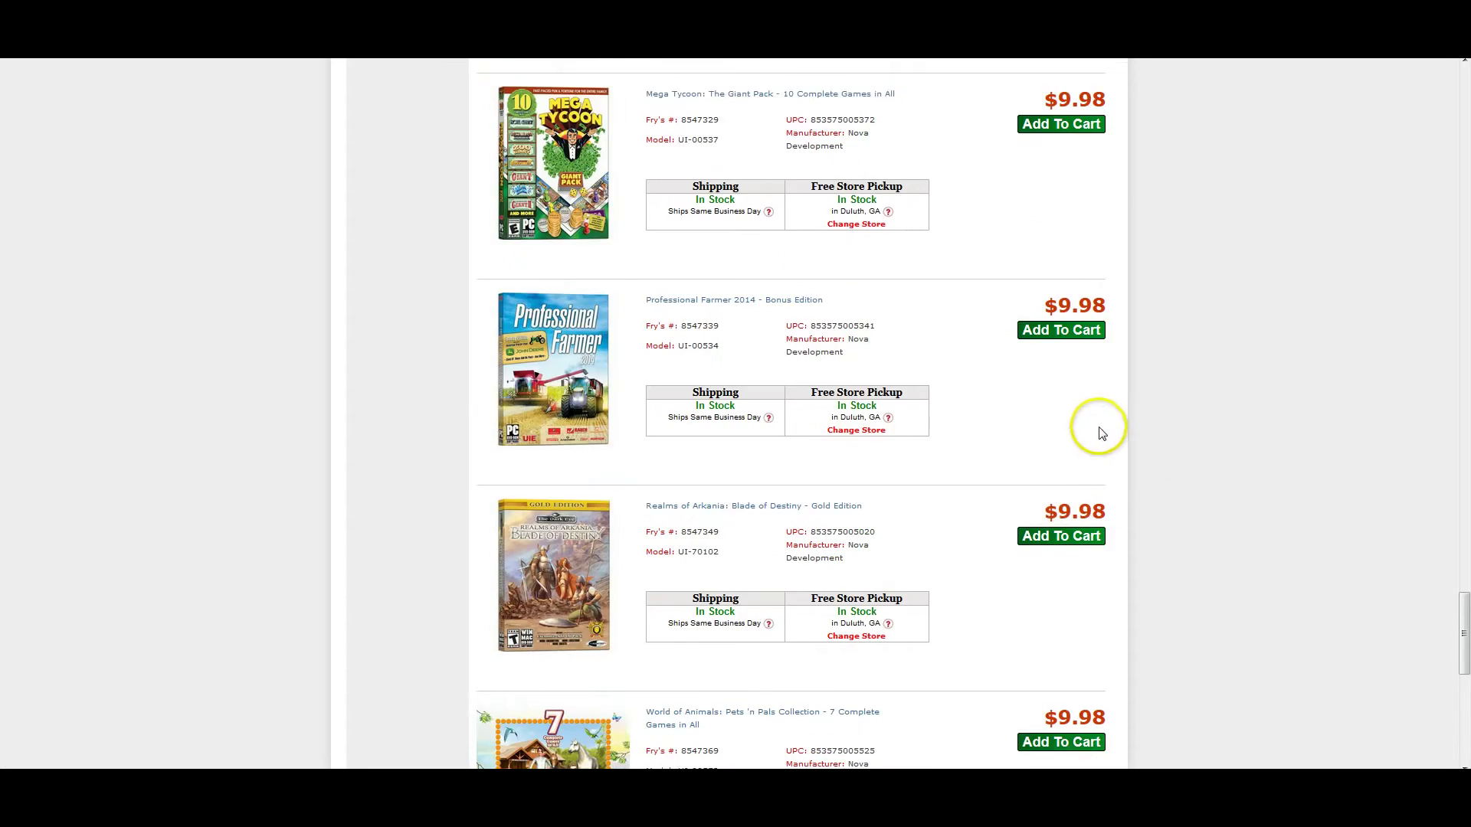
pyautogui.scroll(15, 1099, 429)
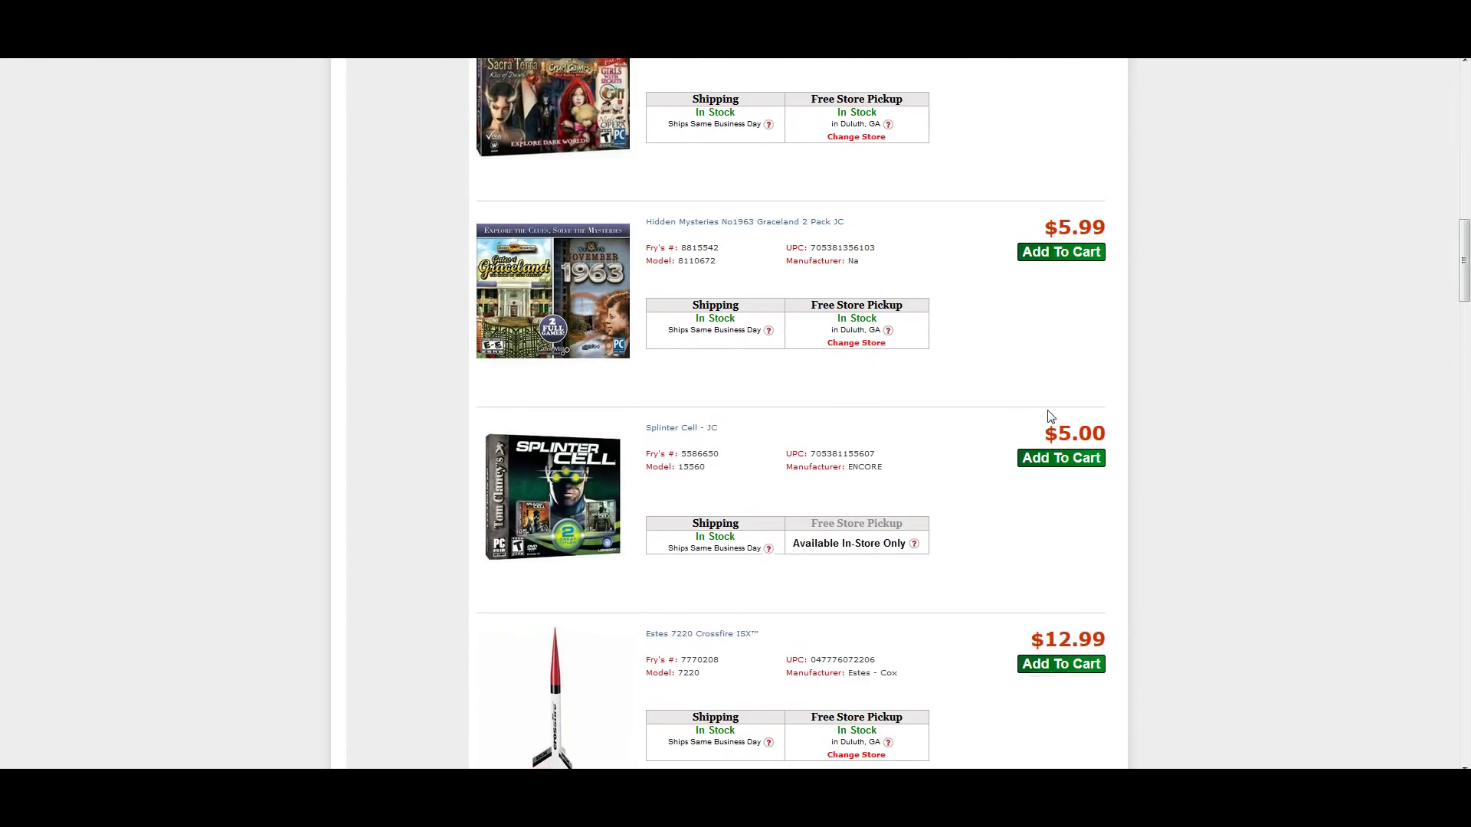
pyautogui.scroll(6, 1050, 416)
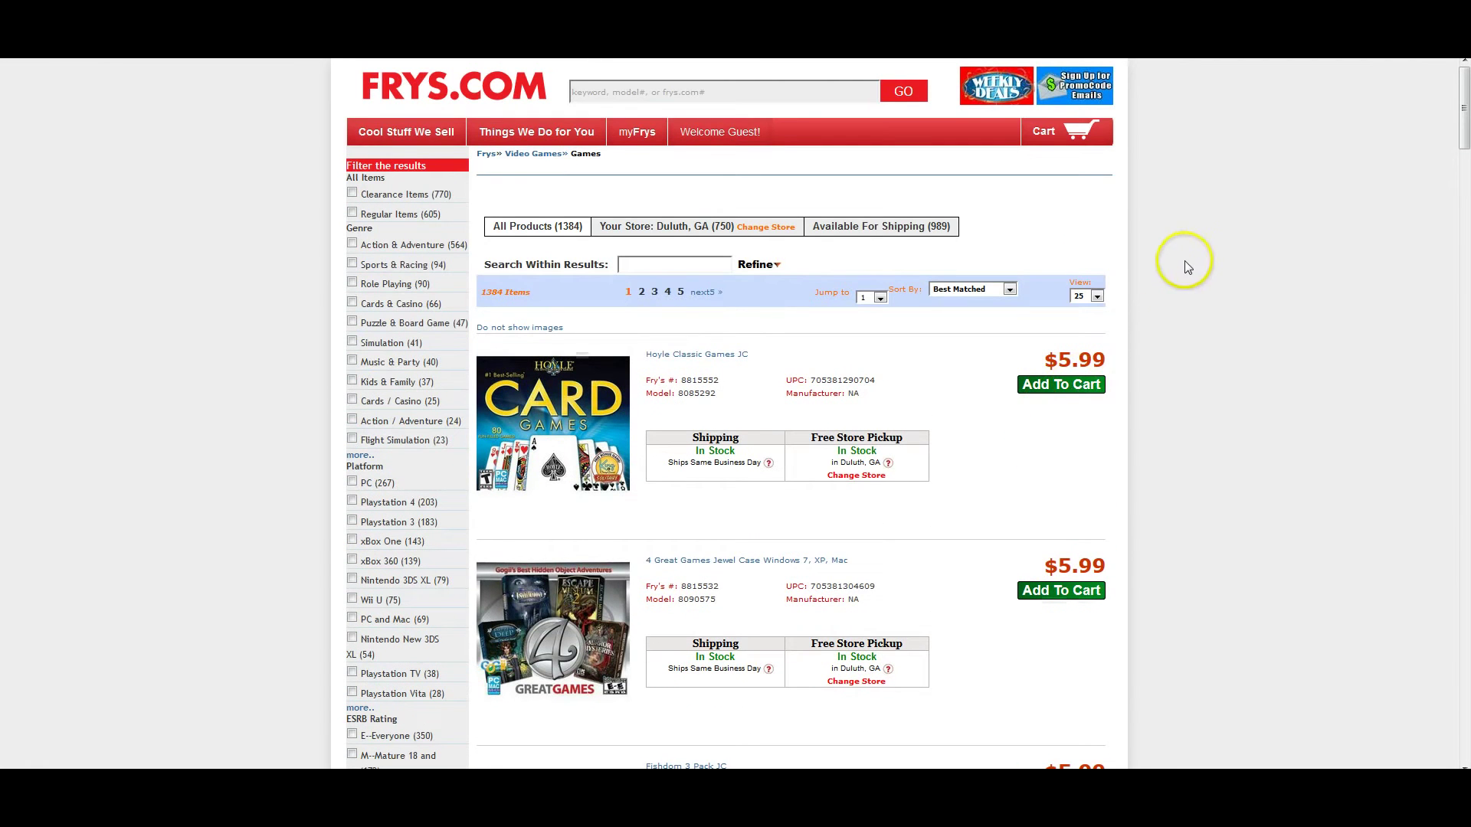
# Step: Switch to the Tactical Arbitrage Product Search form and set the last page to 56
pyautogui.click(810, 87)
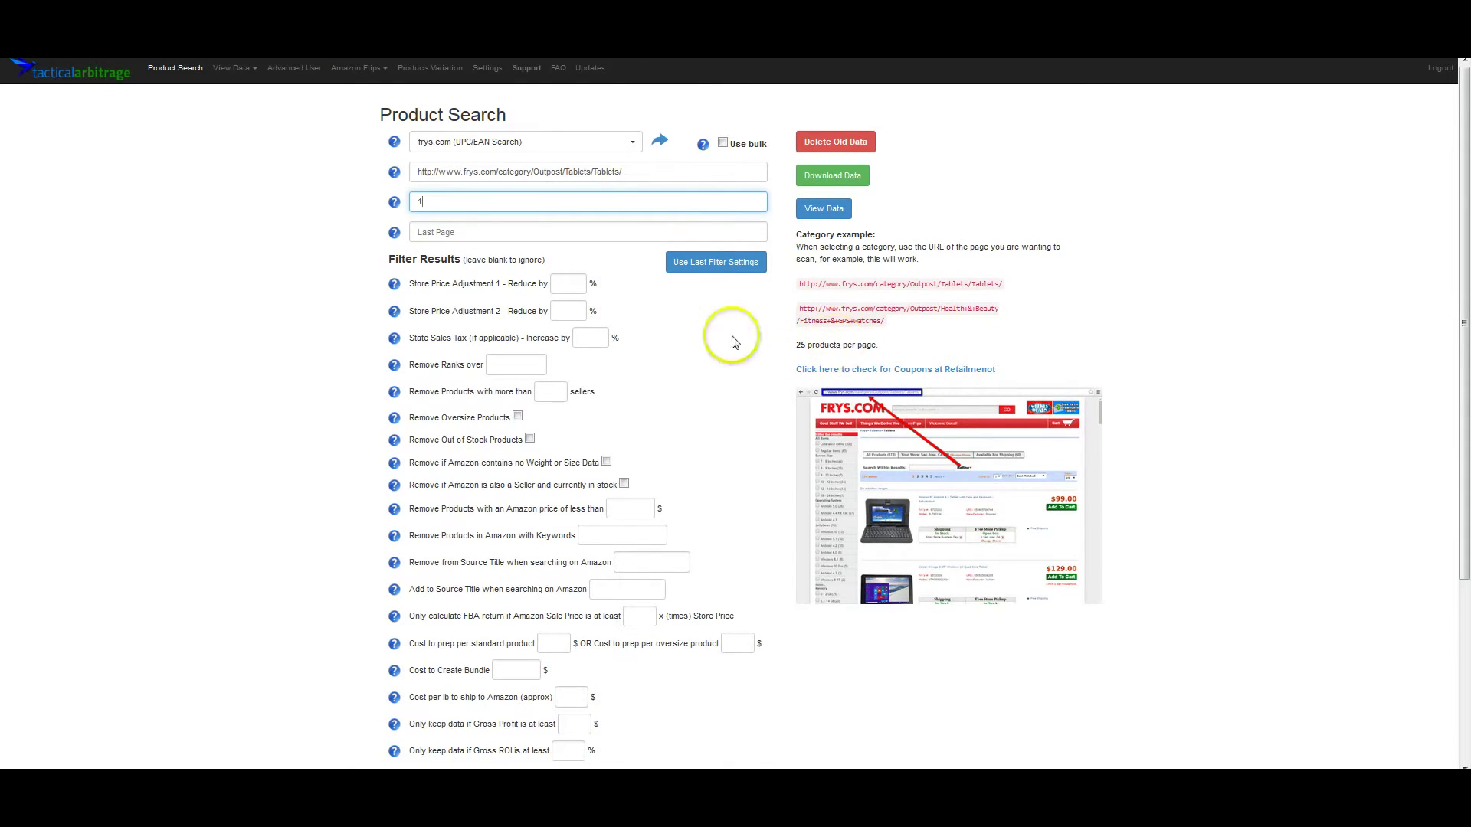
pyautogui.click(542, 234)
pyautogui.write('56')
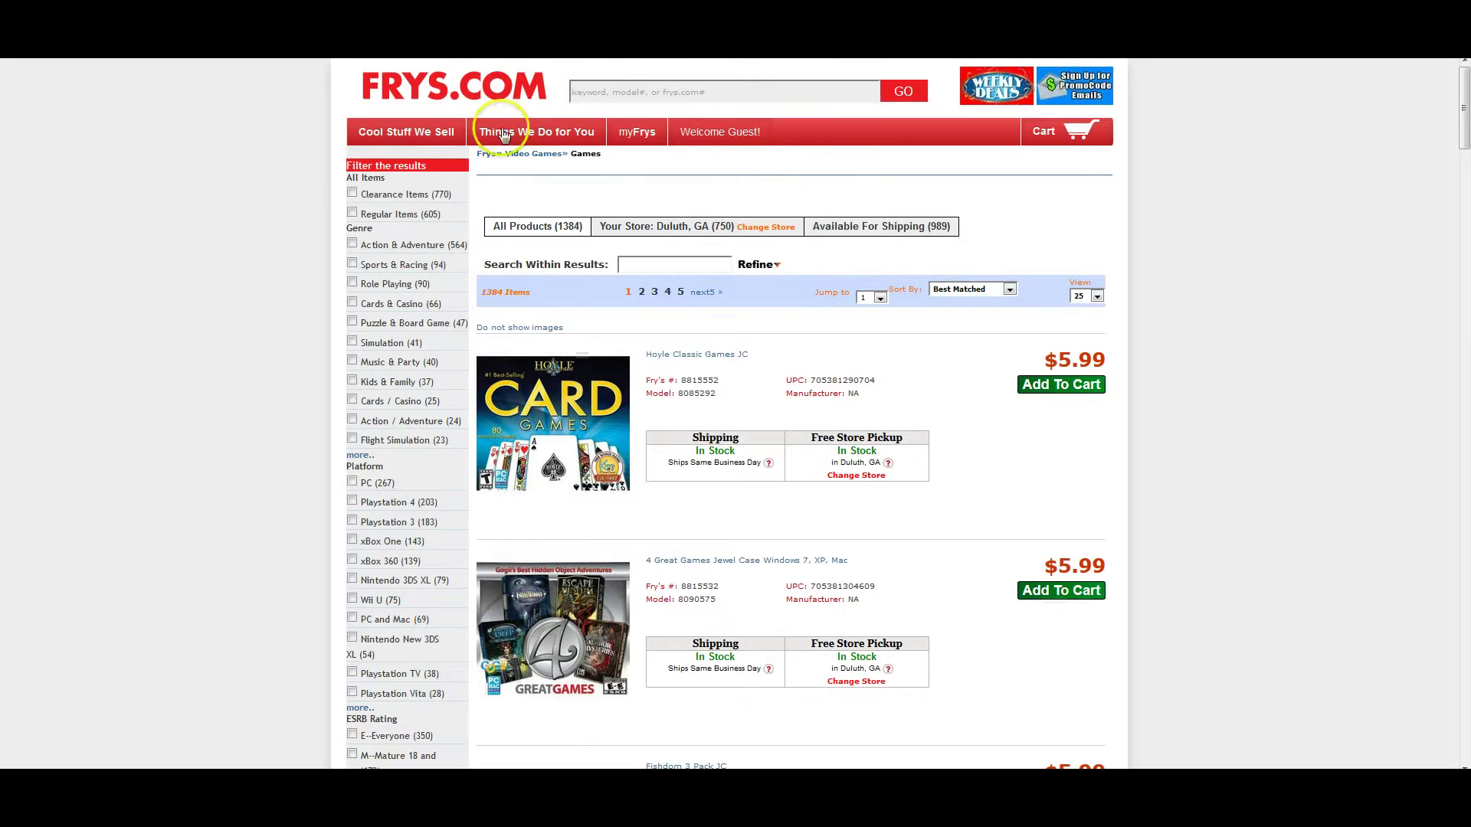
pyautogui.moveTo(383, 129)
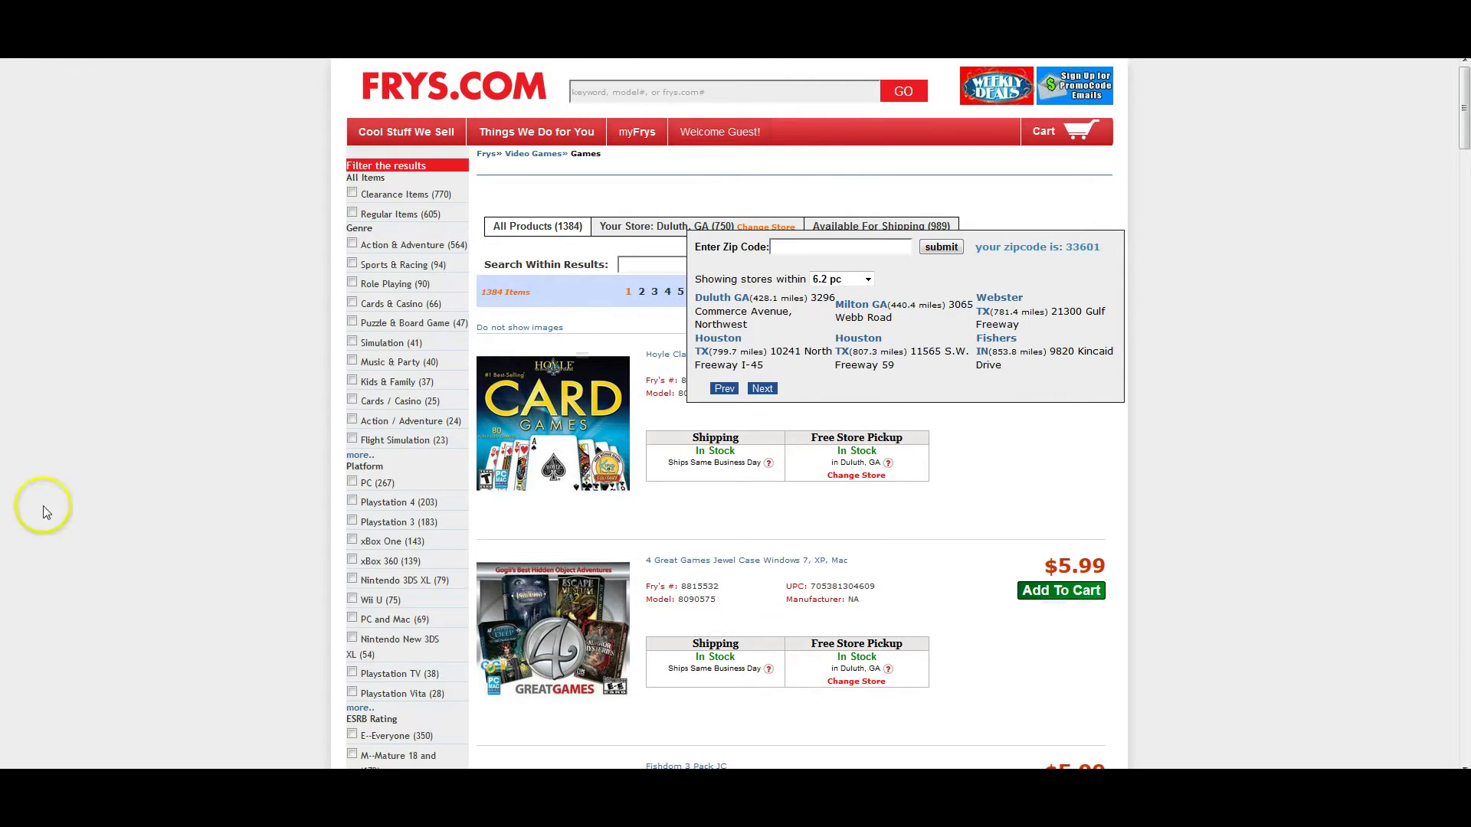
pyautogui.click(389, 16)
pyautogui.hotkey('ctrl', 'c')
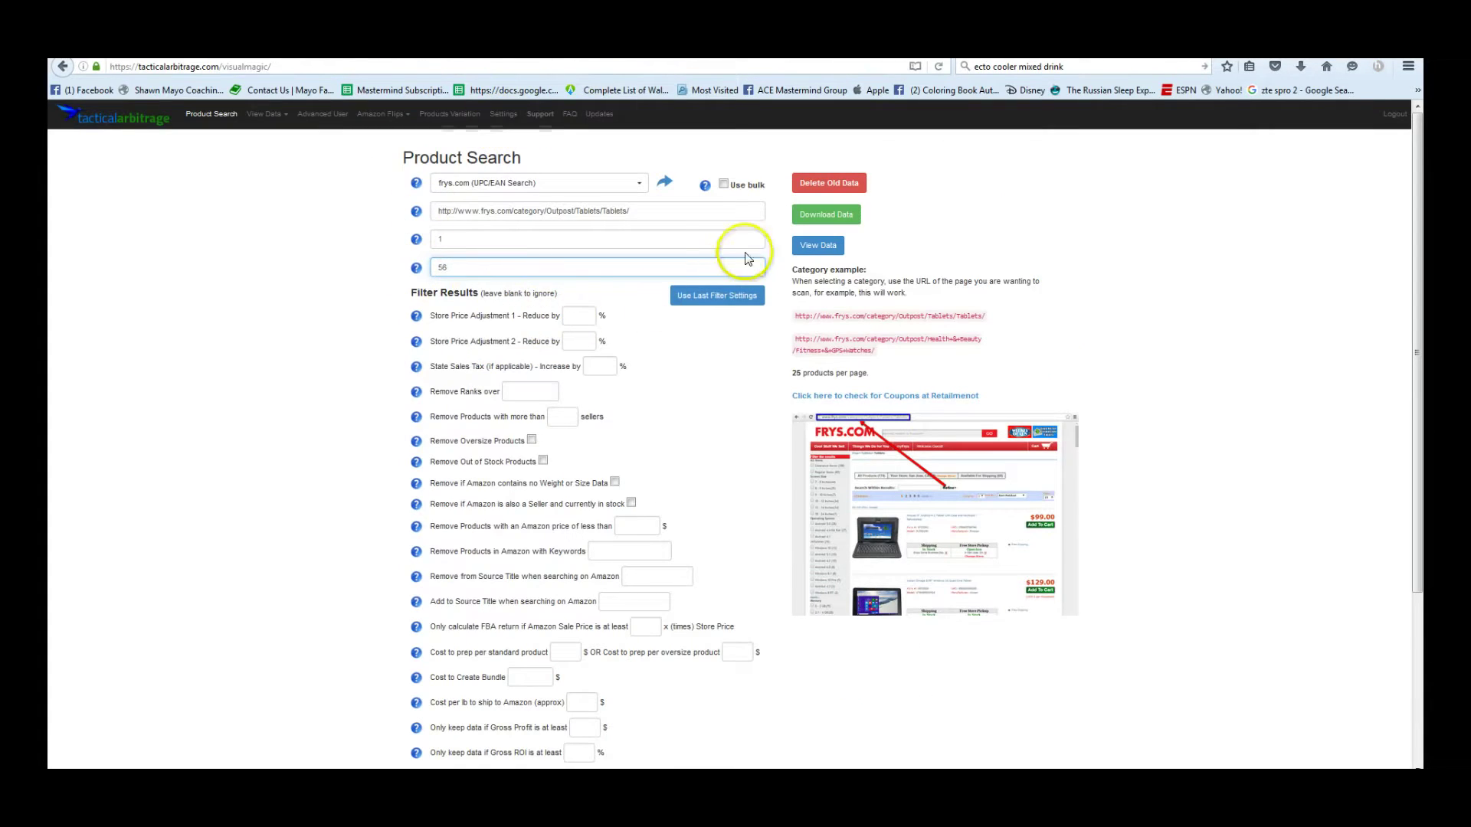
pyautogui.click(666, 205)
pyautogui.hotkey('ctrl', 'a')
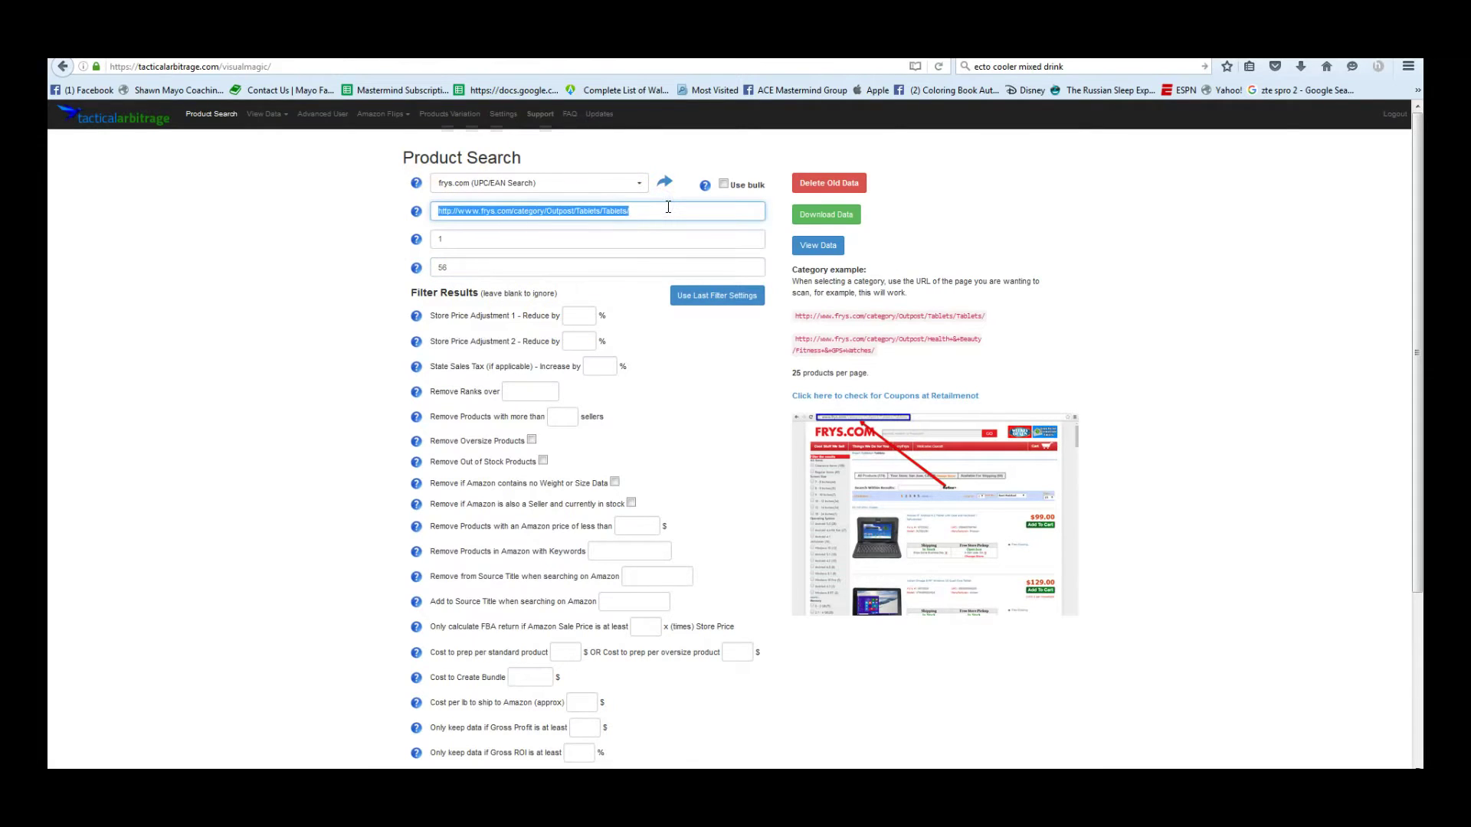
pyautogui.hotkey('ctrl', 'v')
pyautogui.click(682, 209)
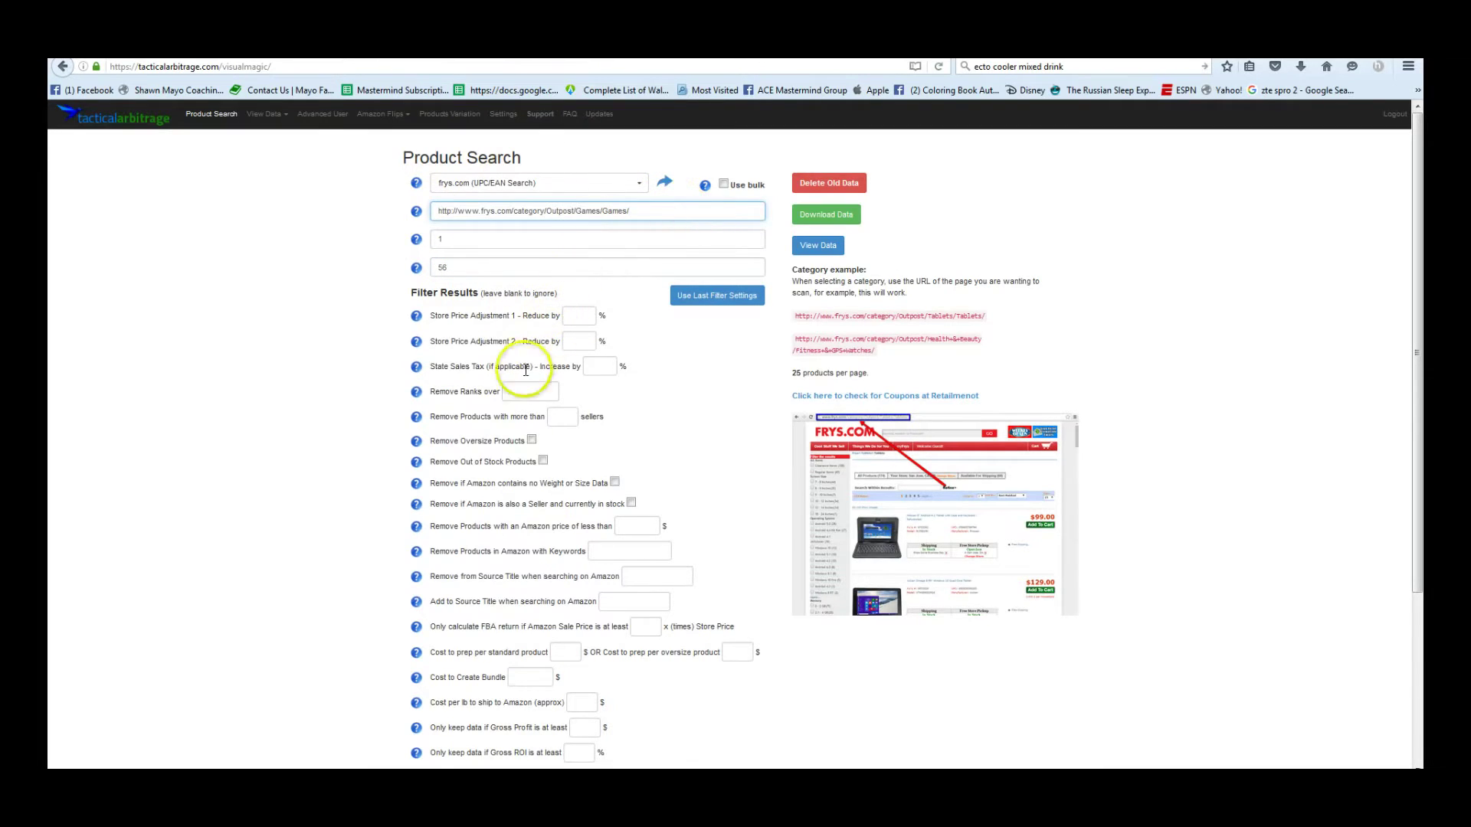
# Step: Try to load the last filter settings, and set the filter to remove ranks over 150,000
pyautogui.click(703, 297)
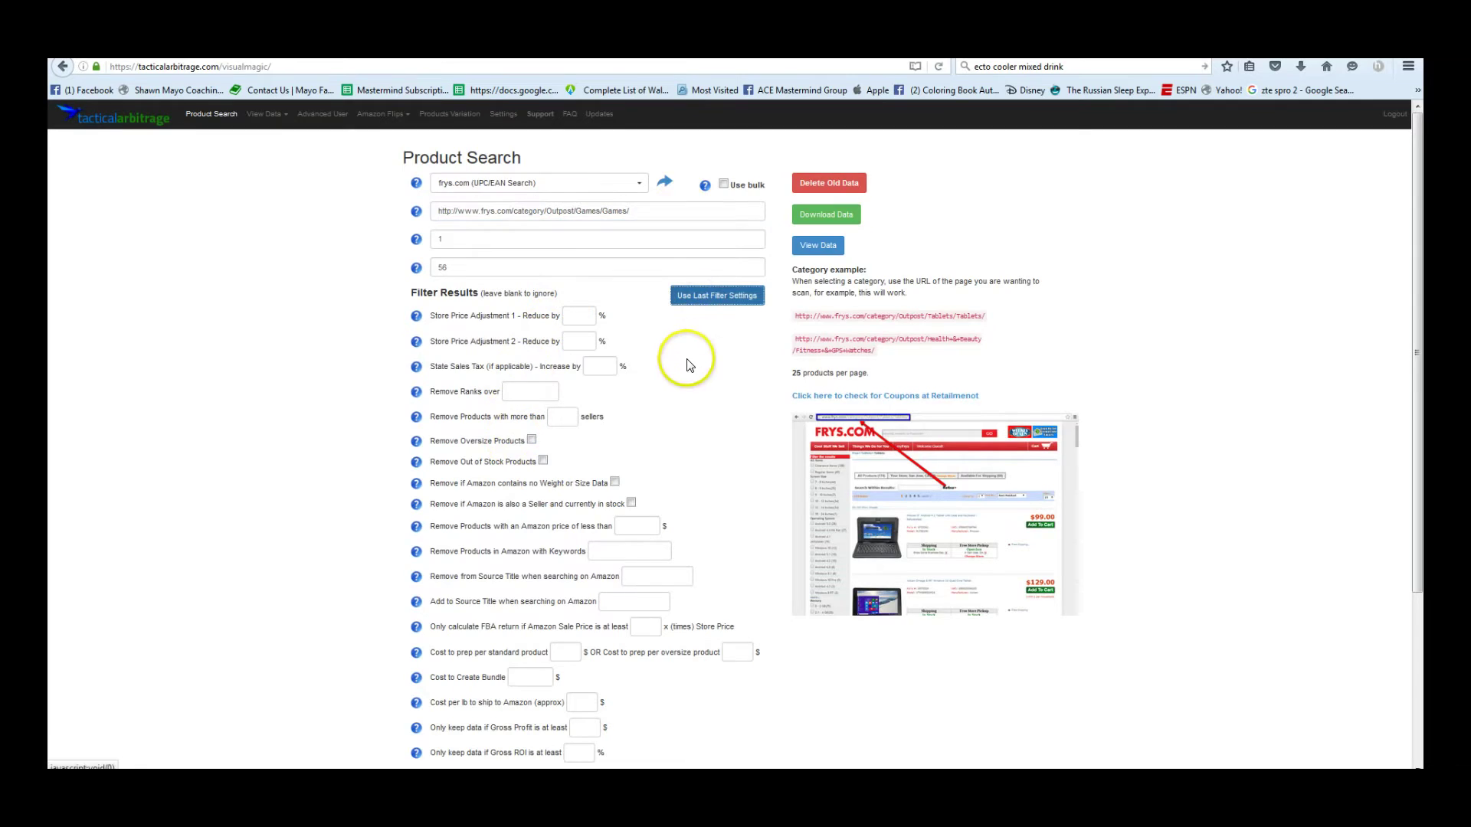
pyautogui.scroll(-3, 689, 360)
pyautogui.scroll(2, 694, 383)
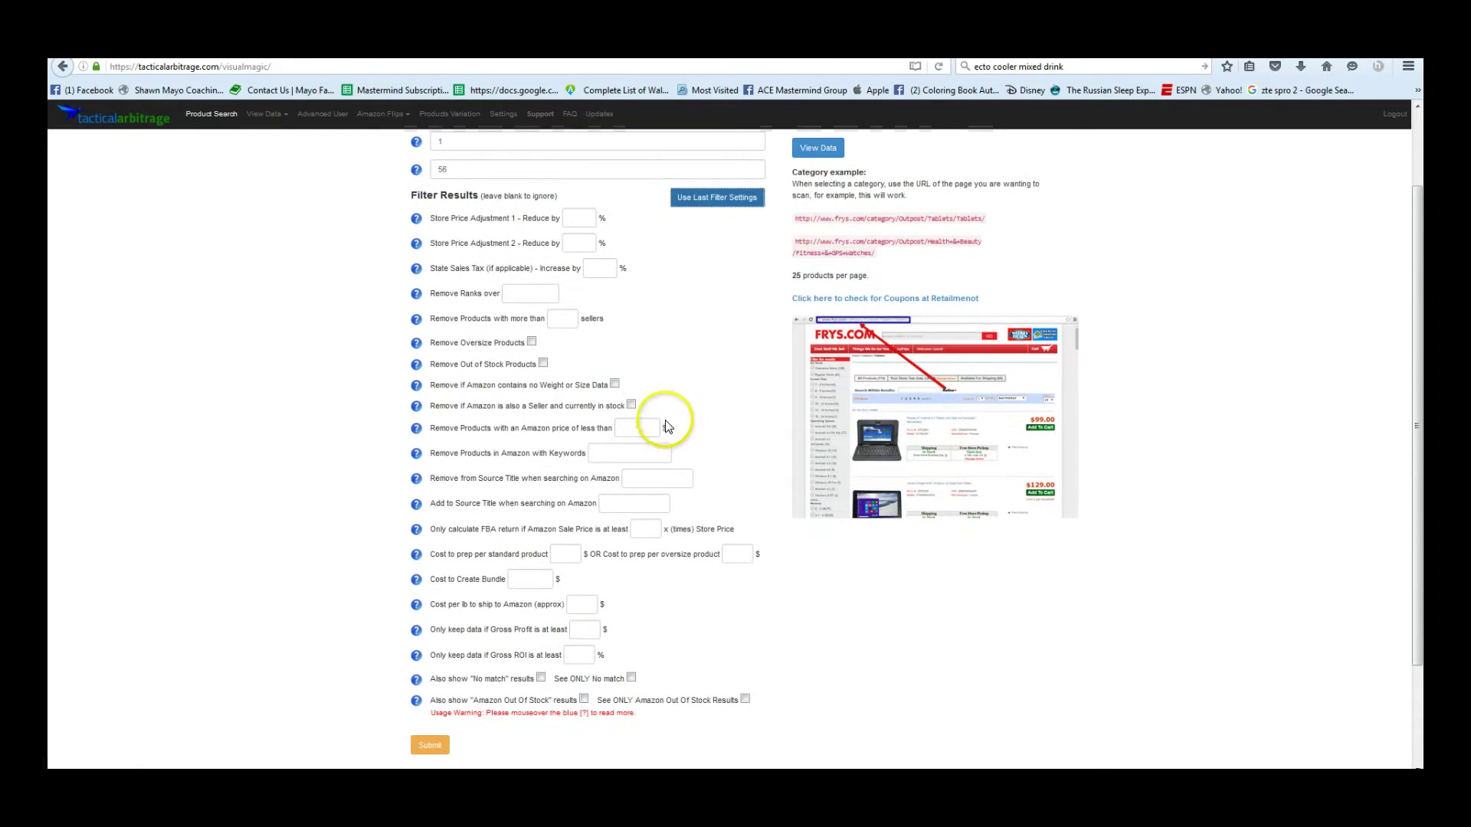
pyautogui.click(526, 299)
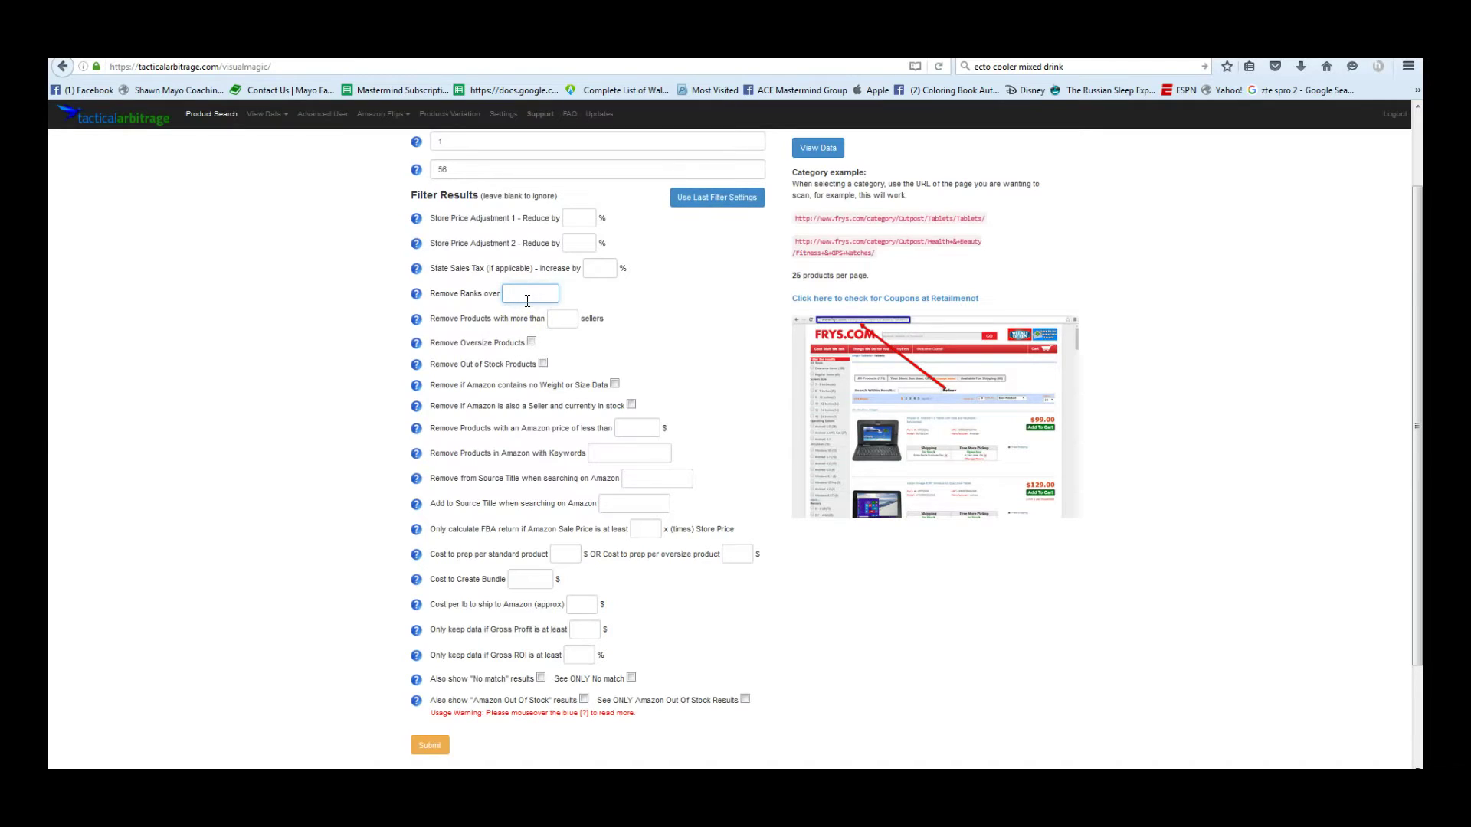
pyautogui.write('150')
pyautogui.click(525, 311)
# Step: Set the filter to only keep data with a gross ROI of at least 50%
pyautogui.click(570, 656)
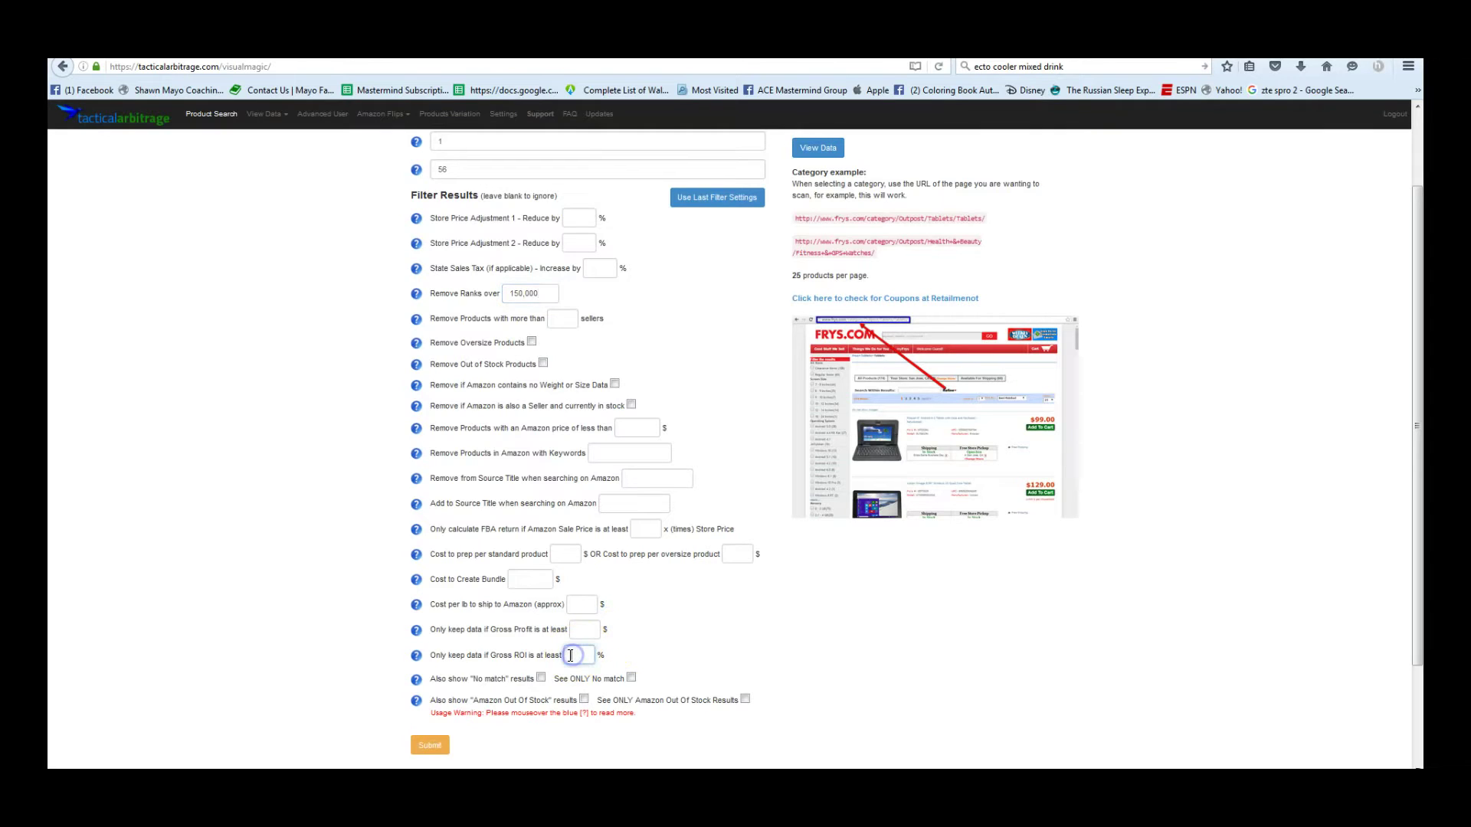
pyautogui.write('50')
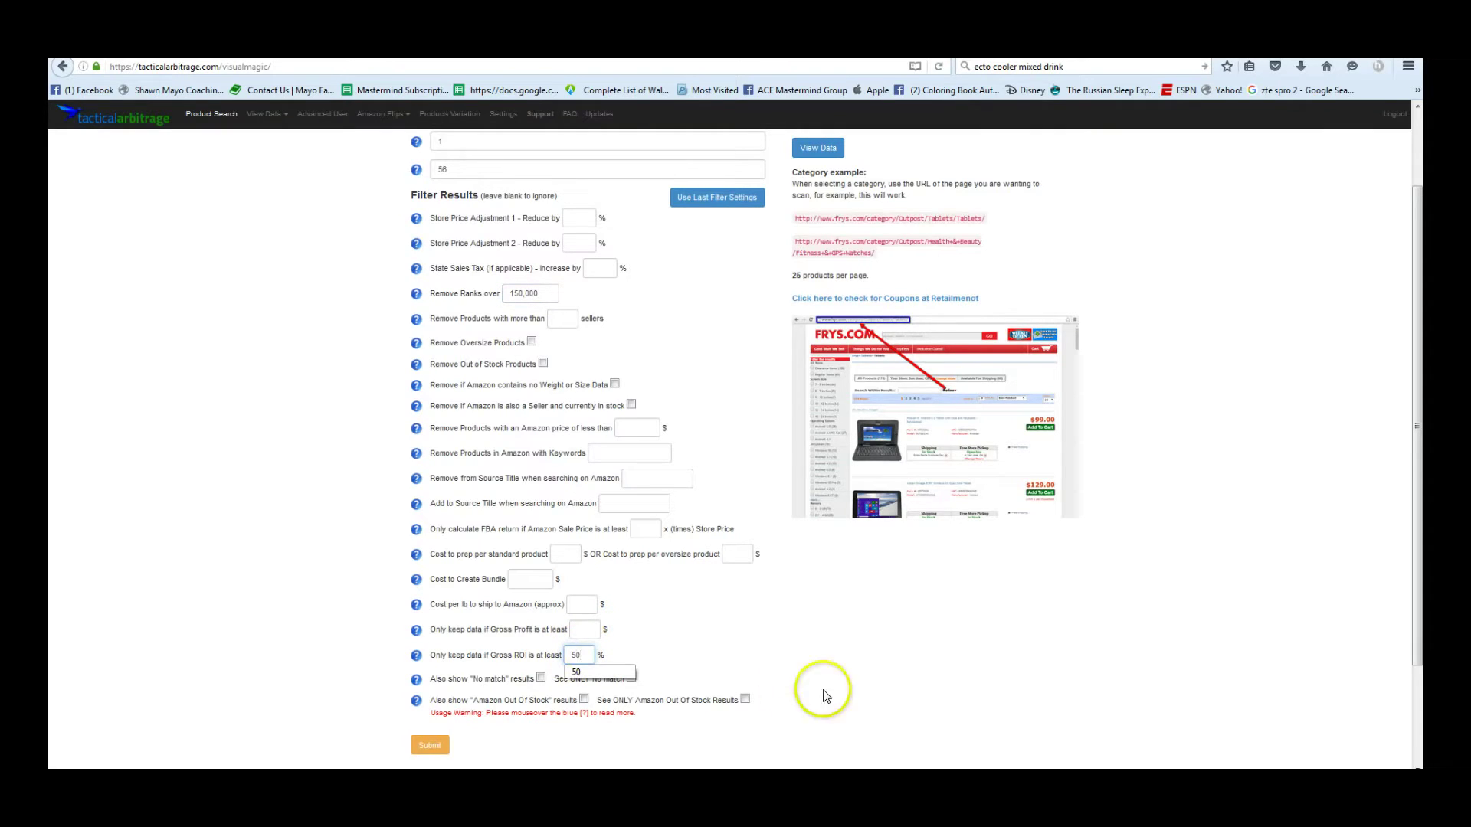
pyautogui.click(781, 658)
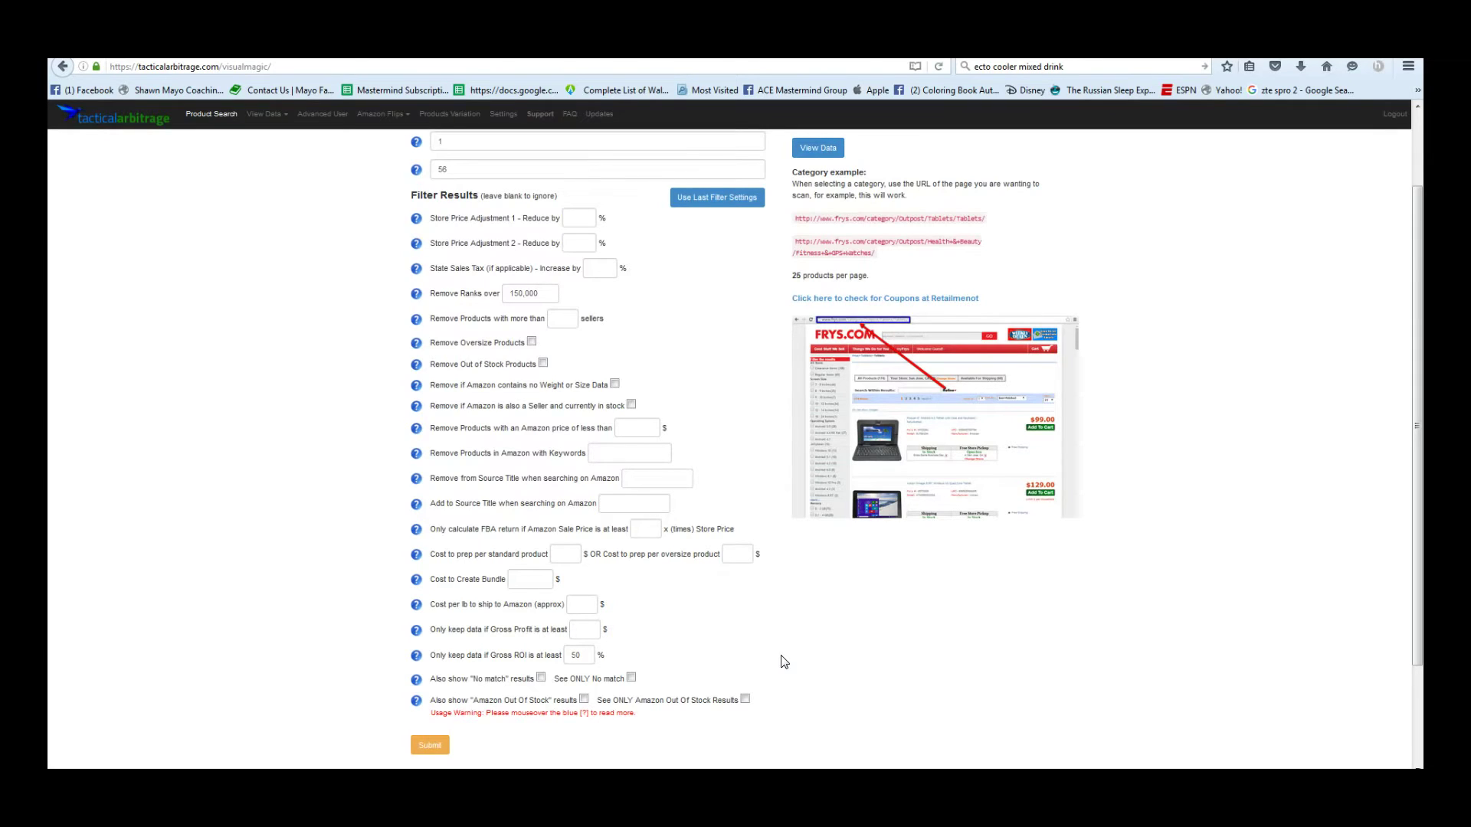
# Step: Include "Amazon Out Of Stock" results and submit the product search
pyautogui.click(584, 699)
pyautogui.scroll(-2, 689, 699)
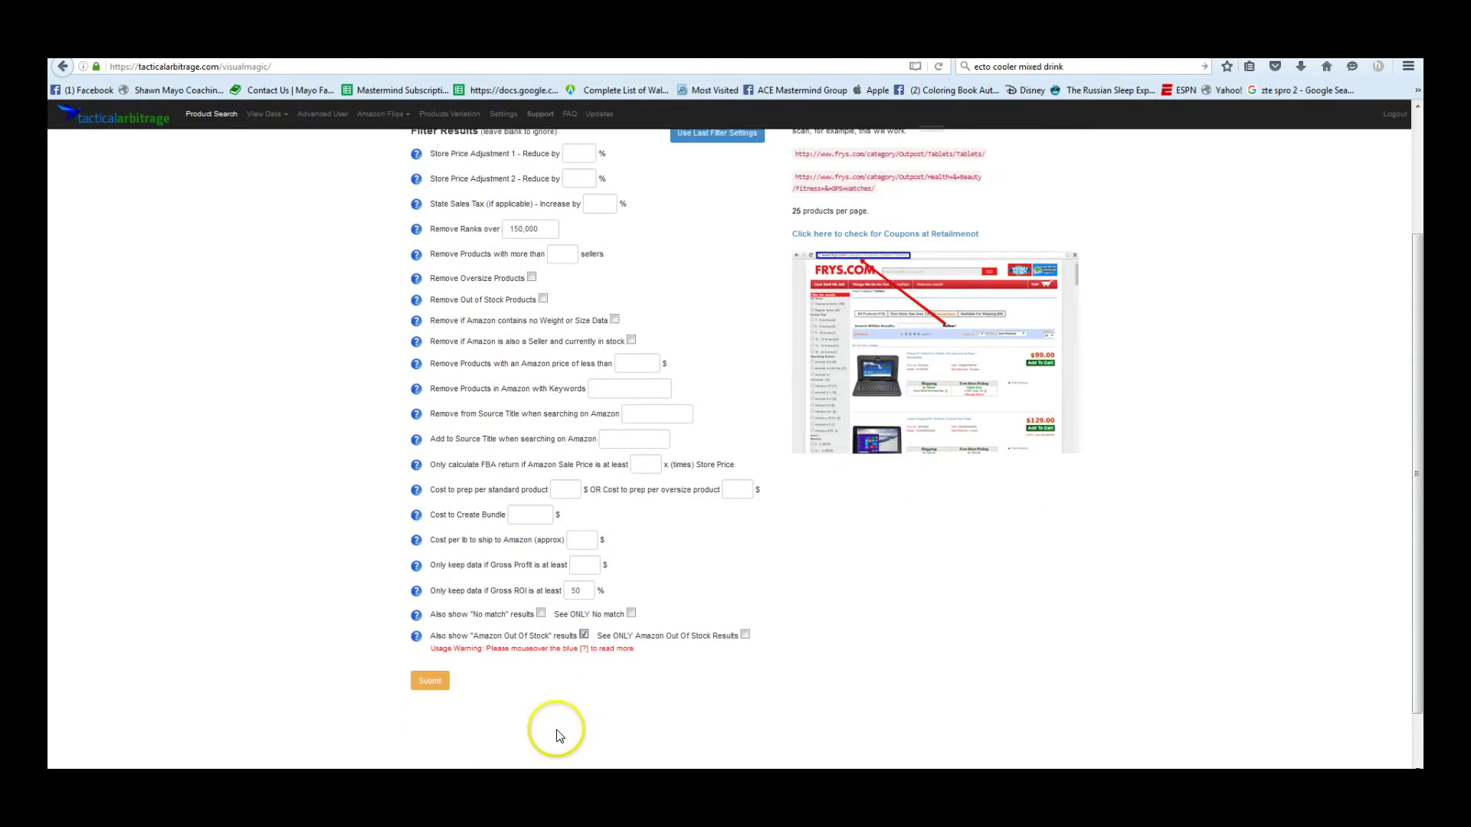
pyautogui.click(421, 679)
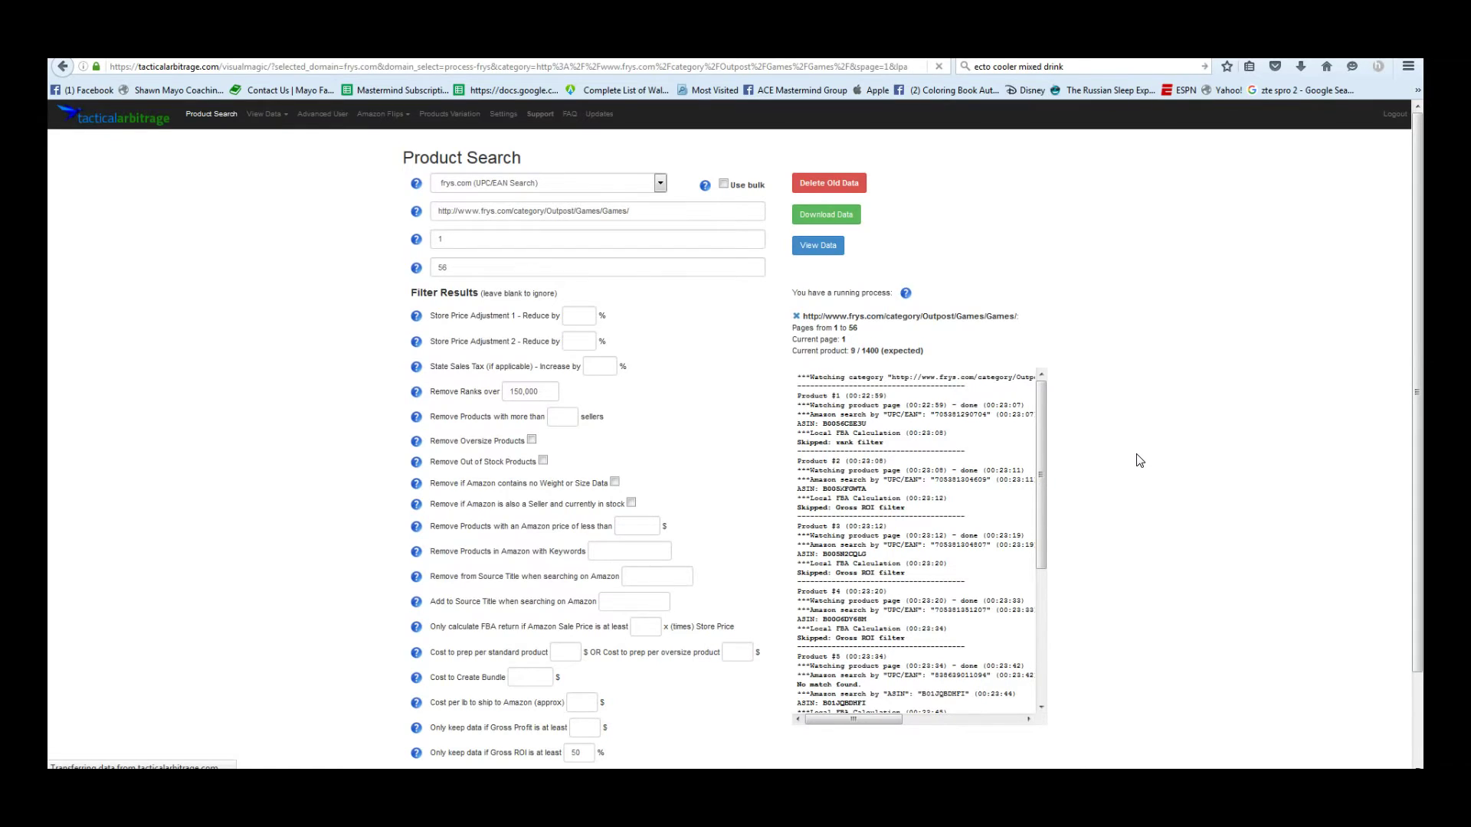
# Step: Abort the running Games category scan and choose frys.com (UPC/EAN Search) again as the website to explore
pyautogui.click(796, 315)
pyautogui.click(713, 371)
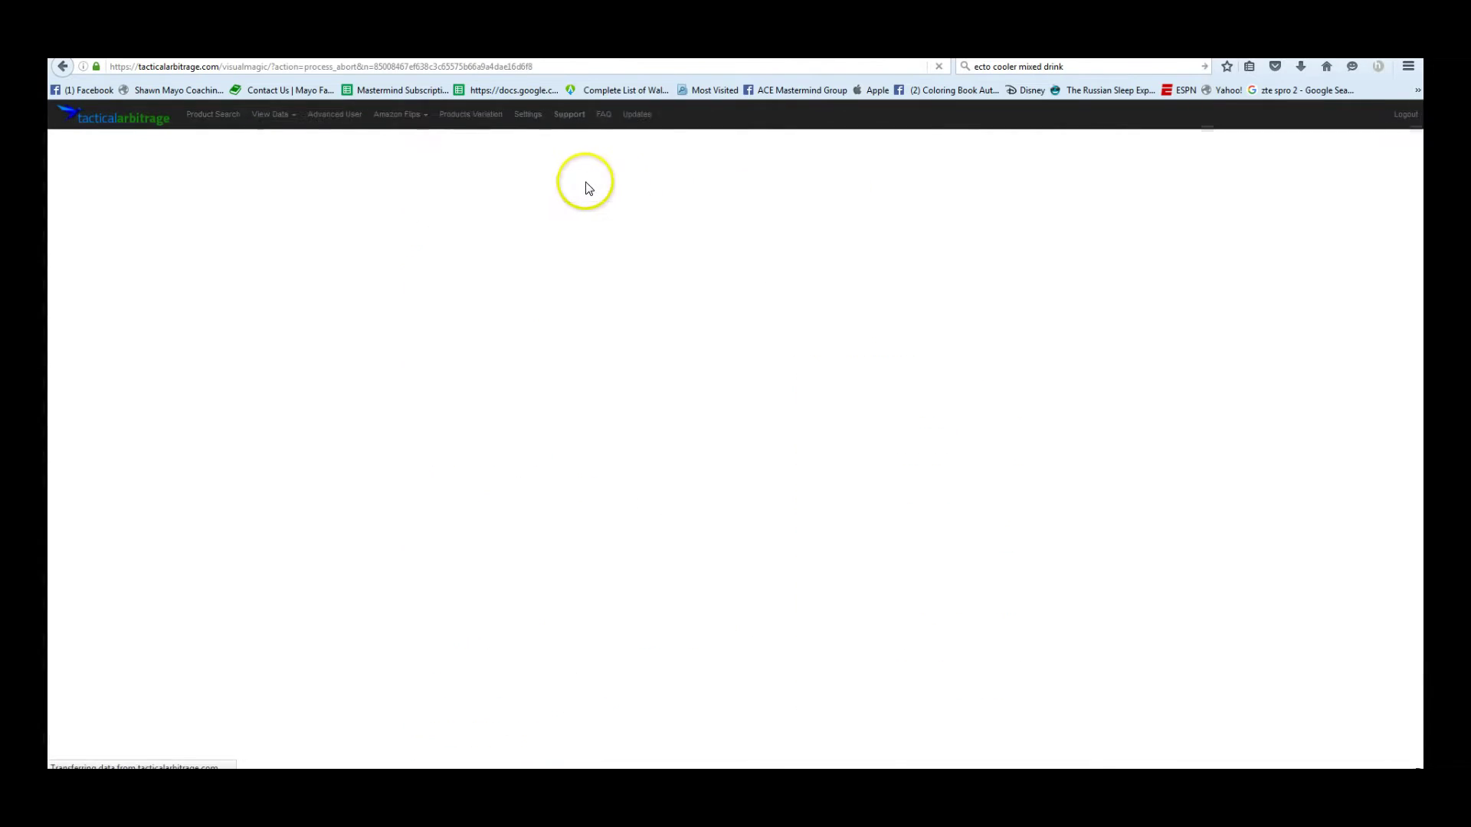
pyautogui.click(550, 188)
pyautogui.write('fry')
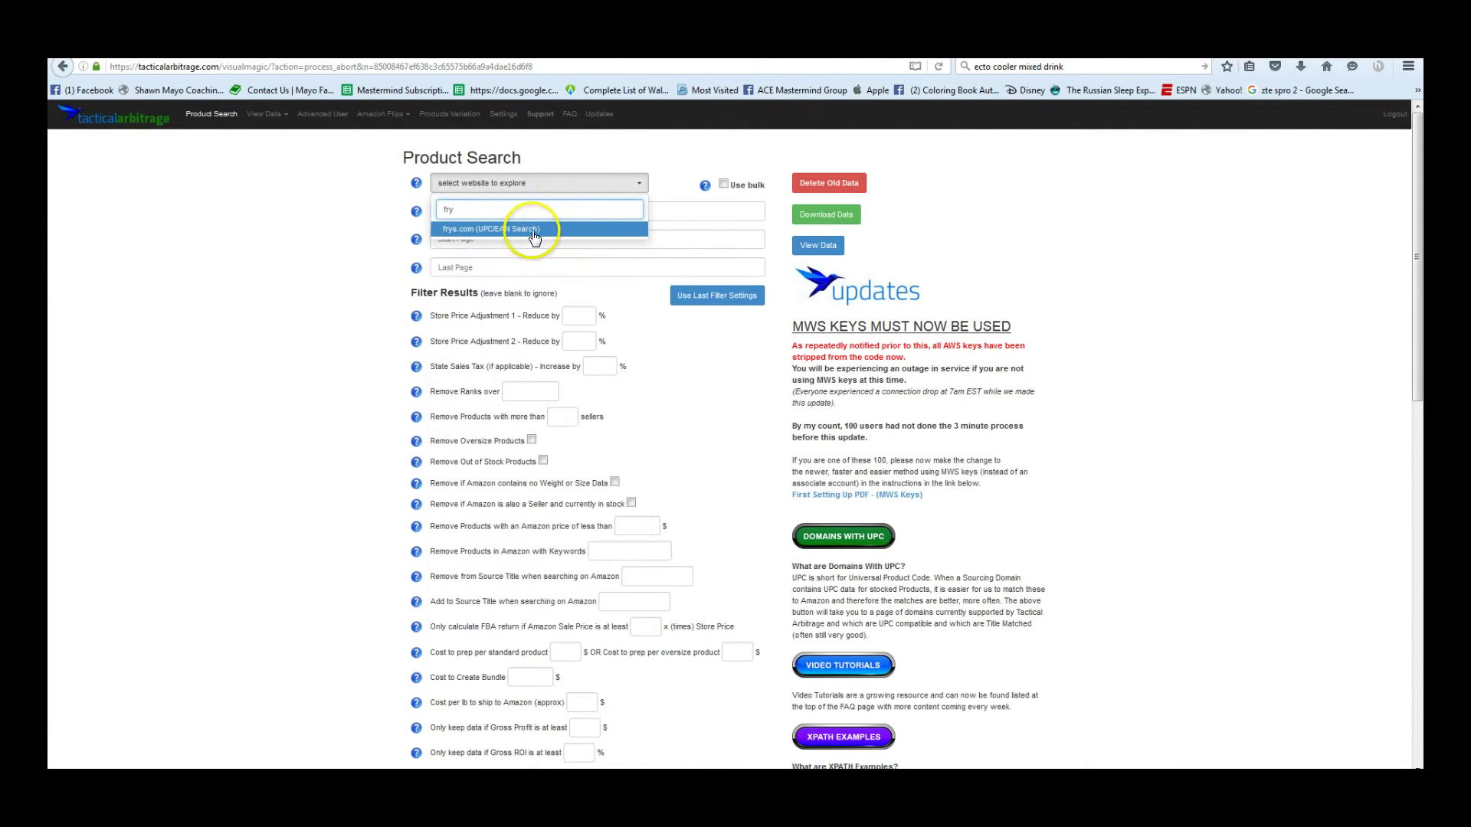
pyautogui.click(535, 229)
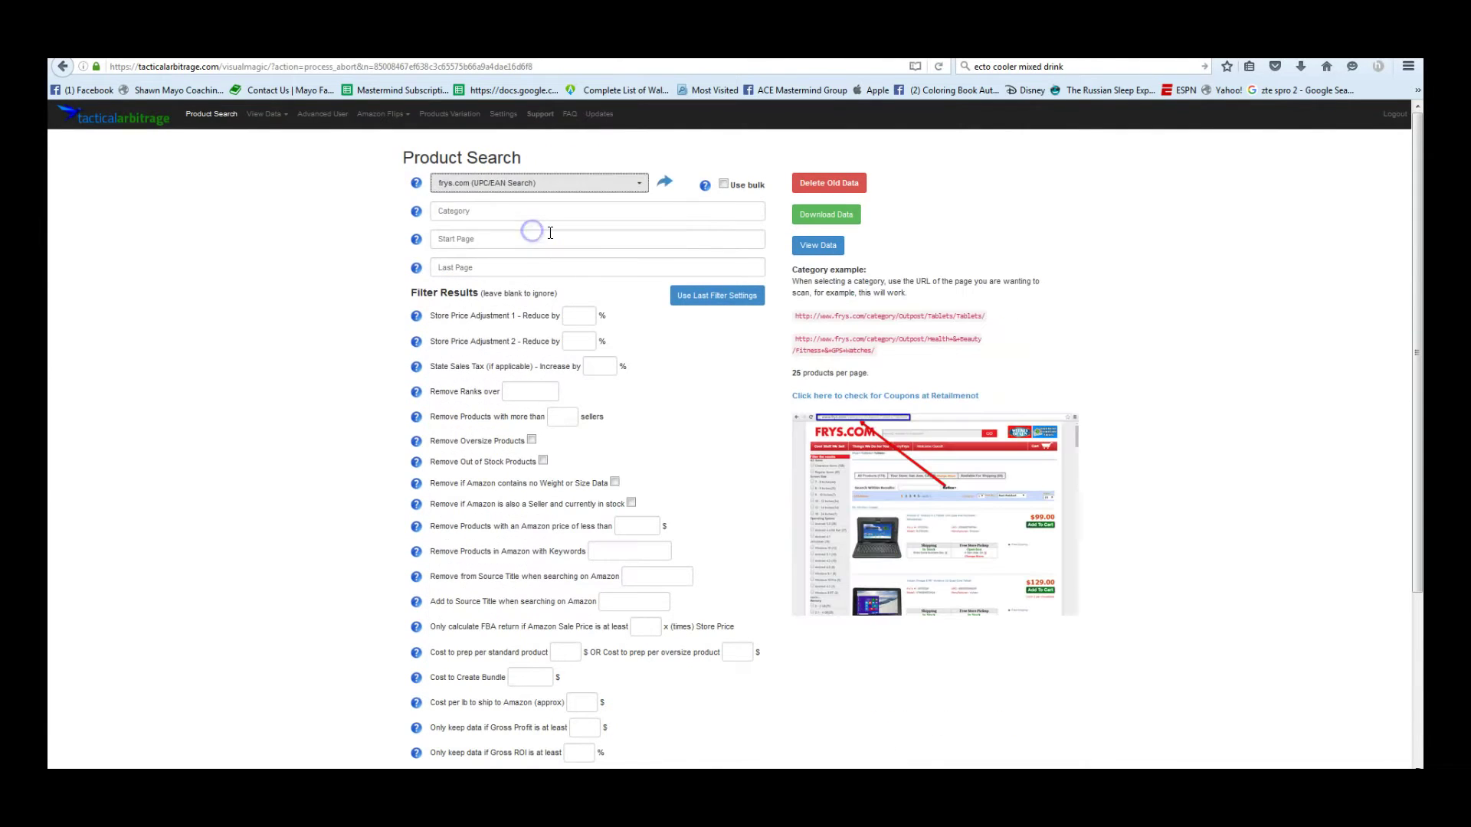
# Step: Enable the bulk option and open the single-domain example file bulk_example.csv from the upload dialog in Microsoft Excel
pyautogui.click(741, 189)
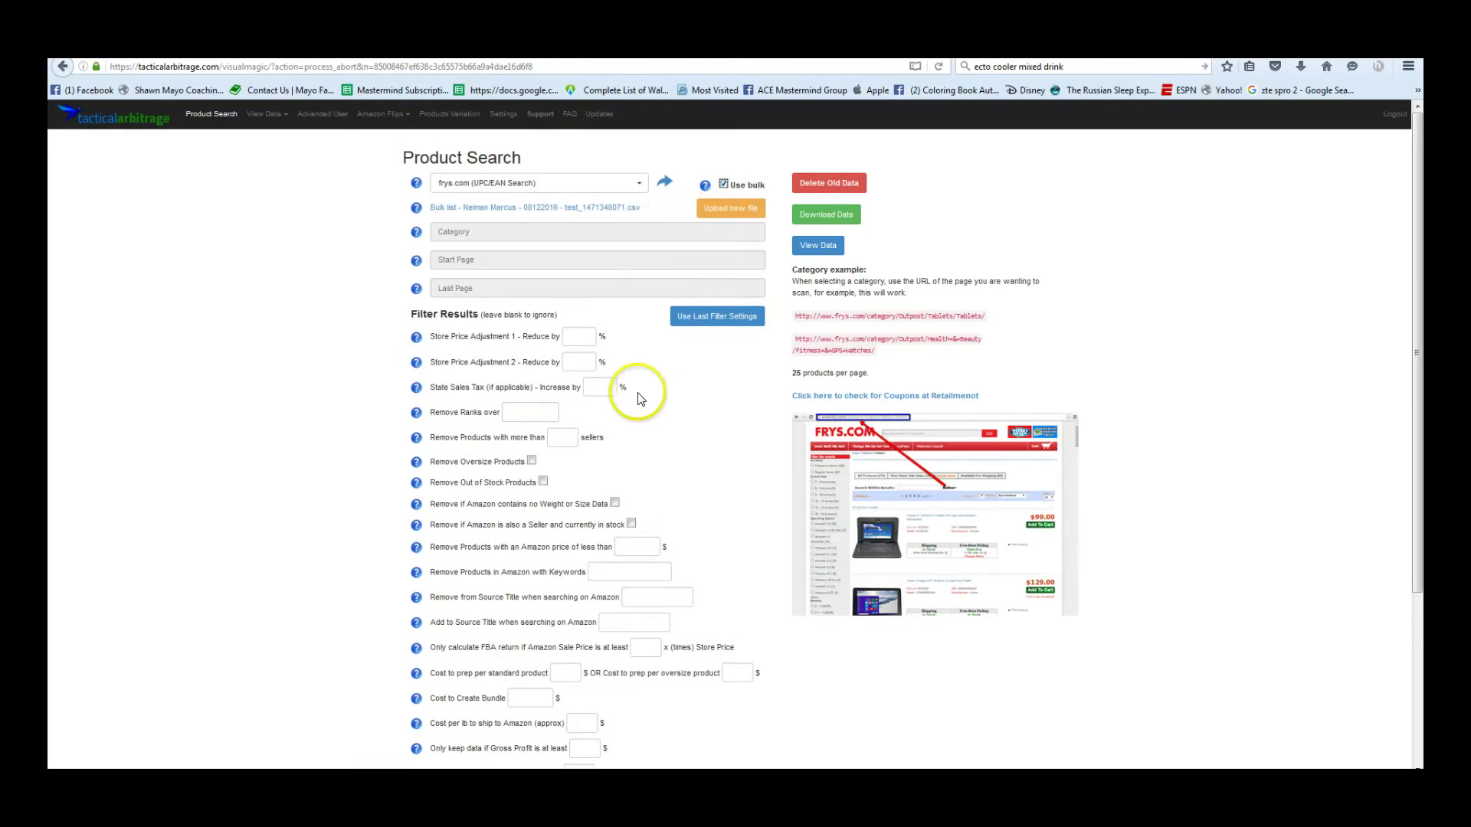
pyautogui.click(729, 214)
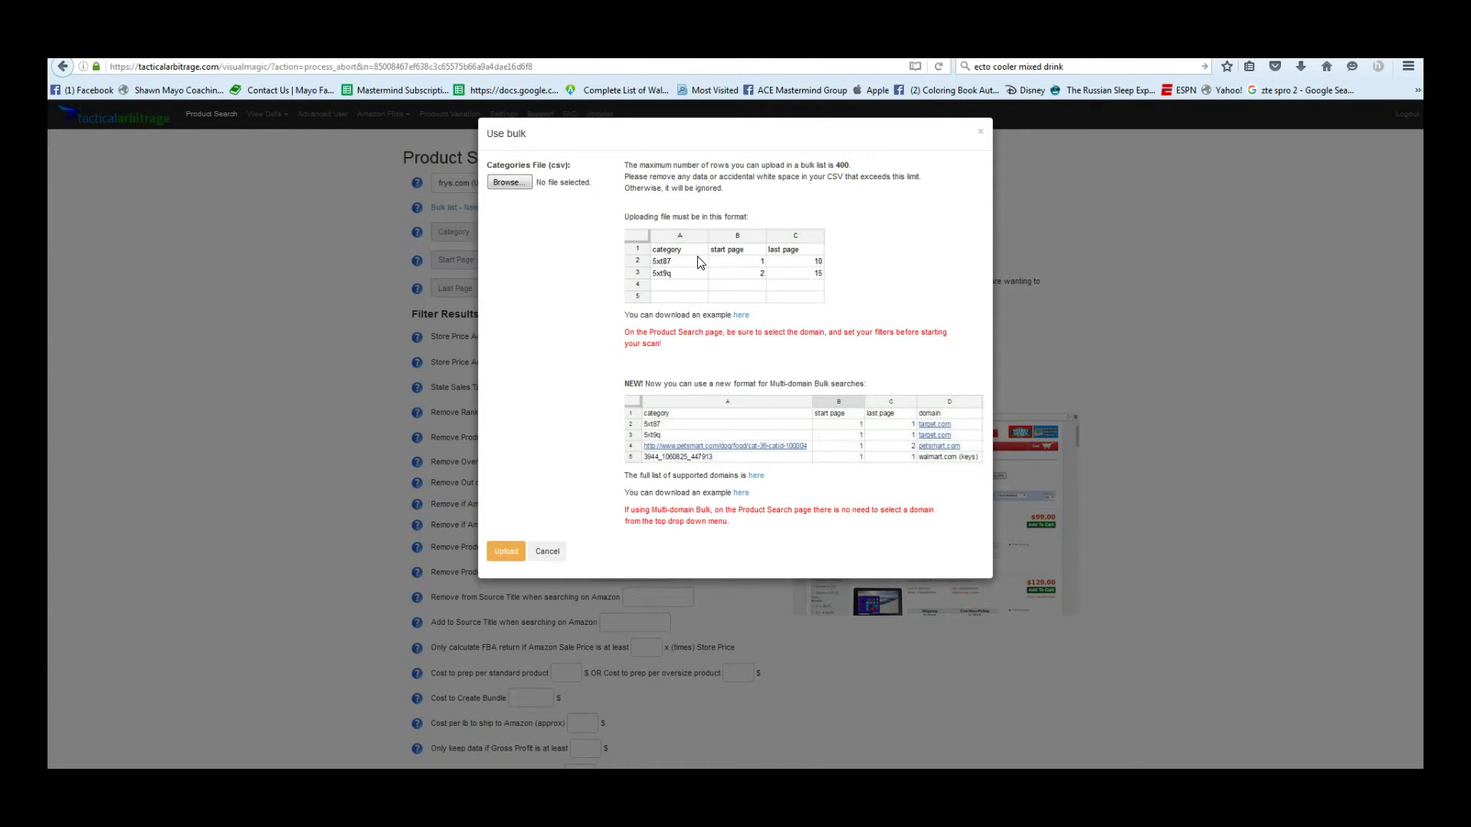
pyautogui.click(739, 317)
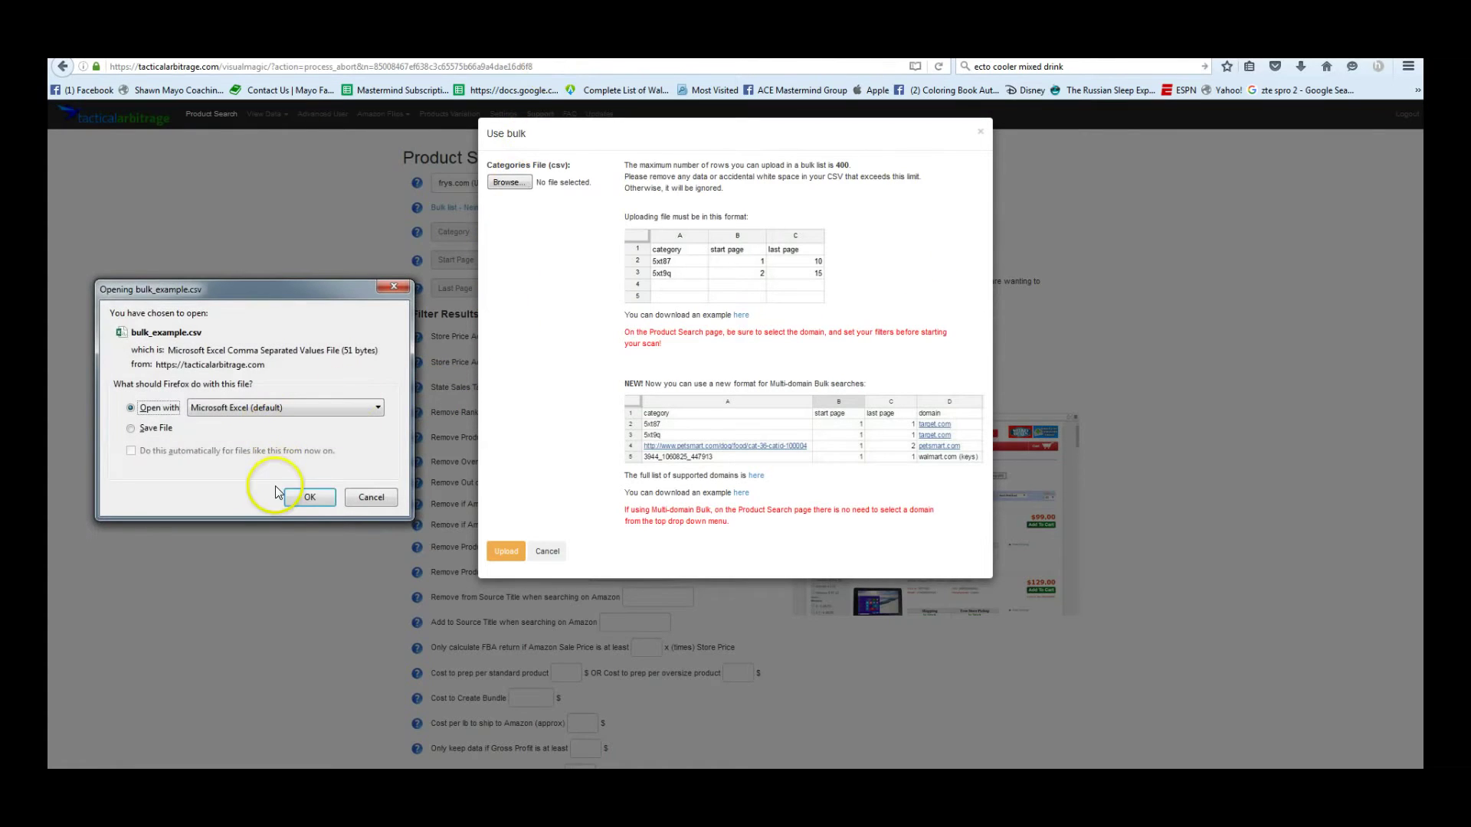
pyautogui.click(301, 493)
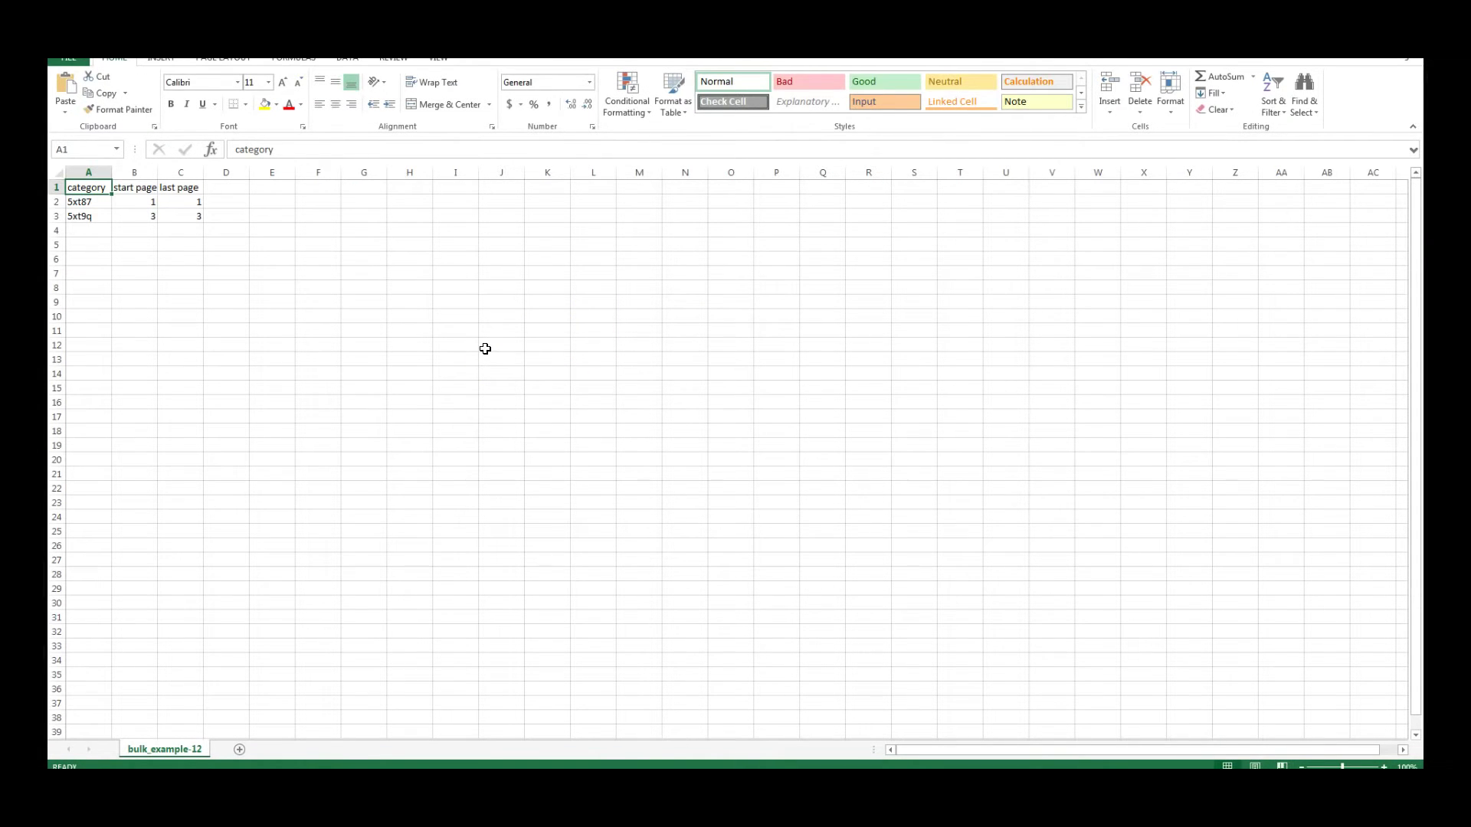
pyautogui.hotkey('alt', 'Tab')
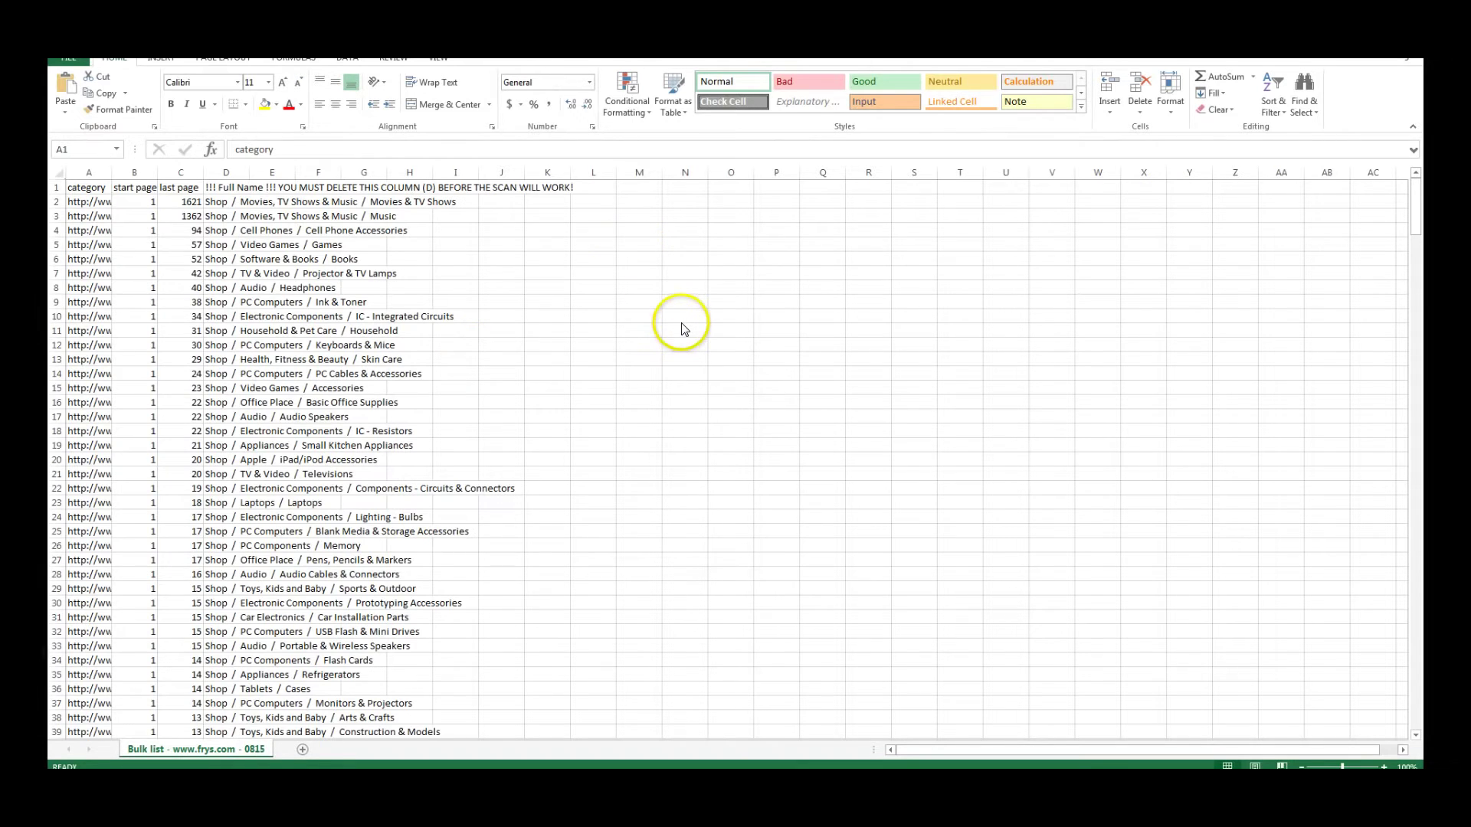
pyautogui.hotkey('alt', 'Tab')
pyautogui.hotkey('alt', 'Tab')
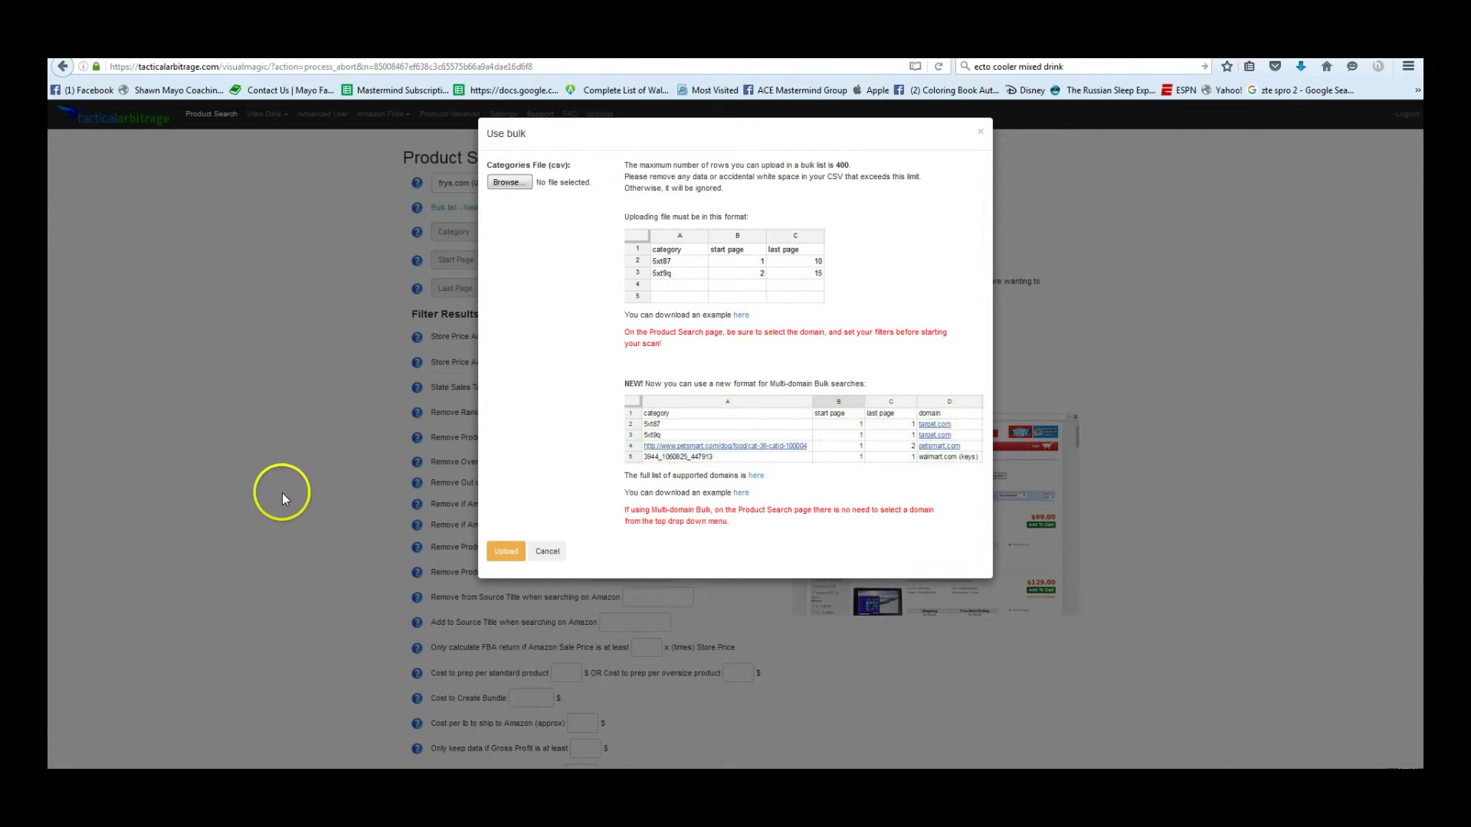
pyautogui.click(378, 332)
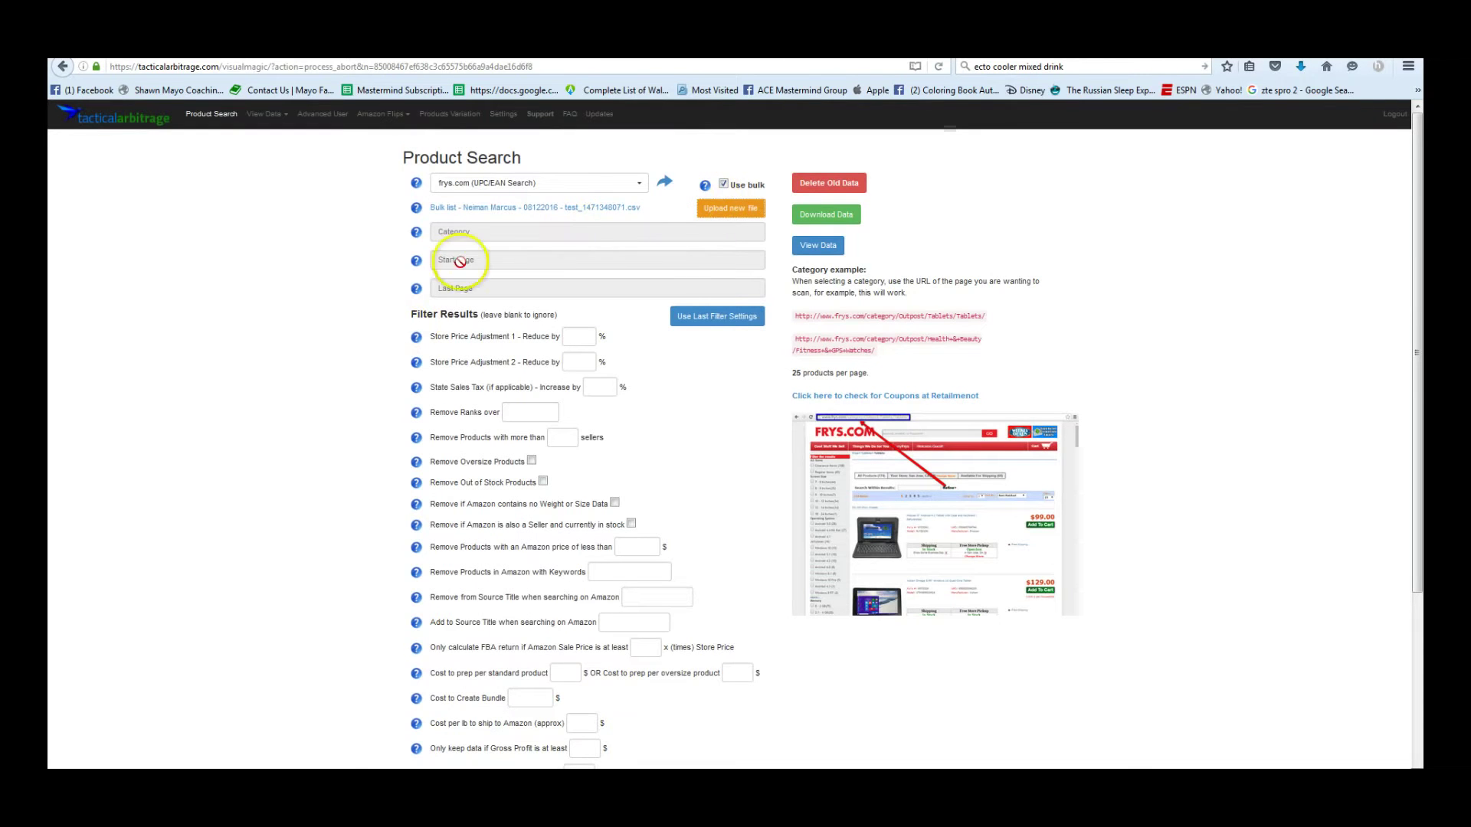
pyautogui.hotkey('alt', 'Left')
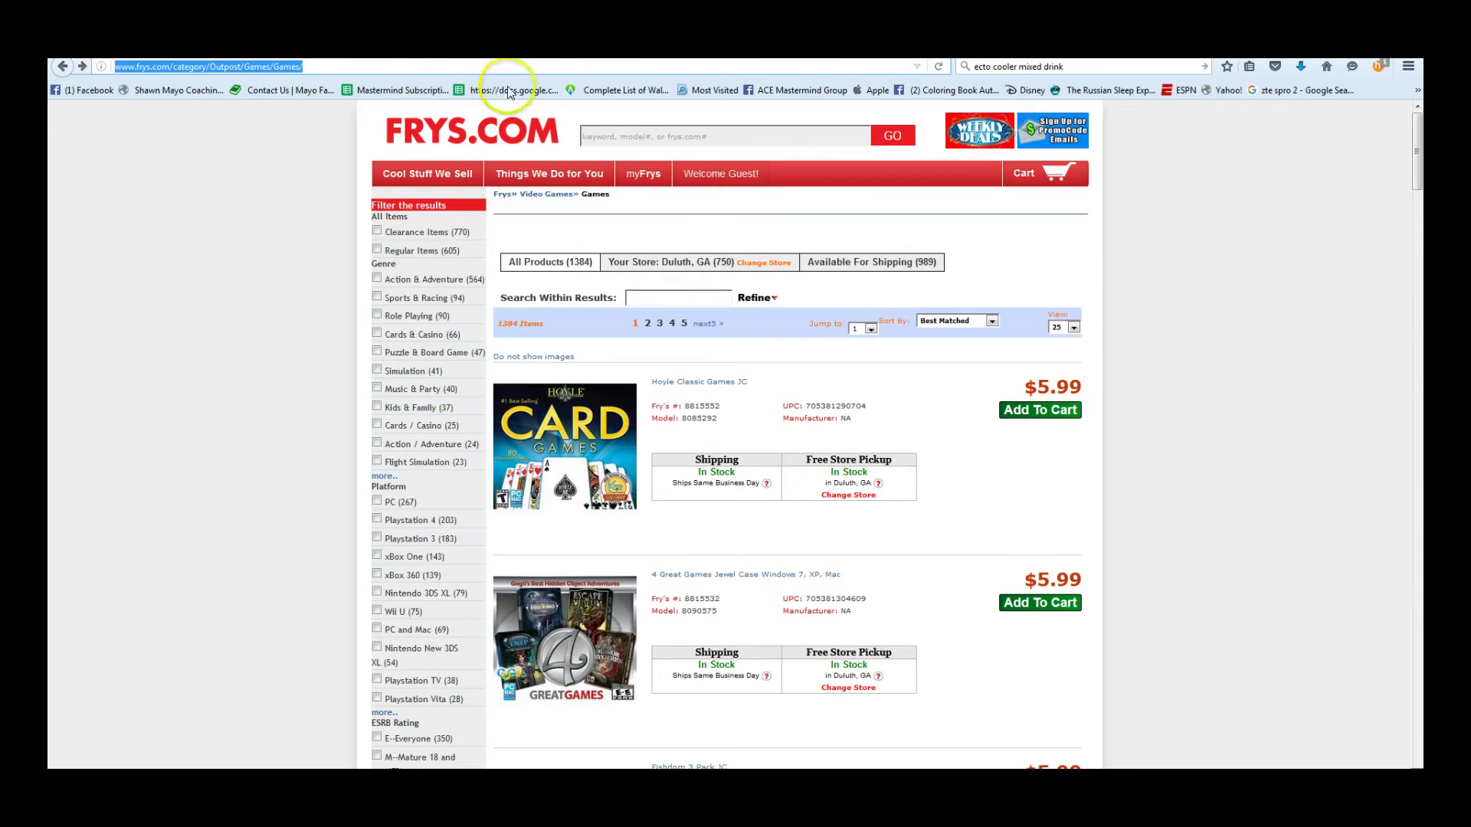
pyautogui.moveTo(414, 316)
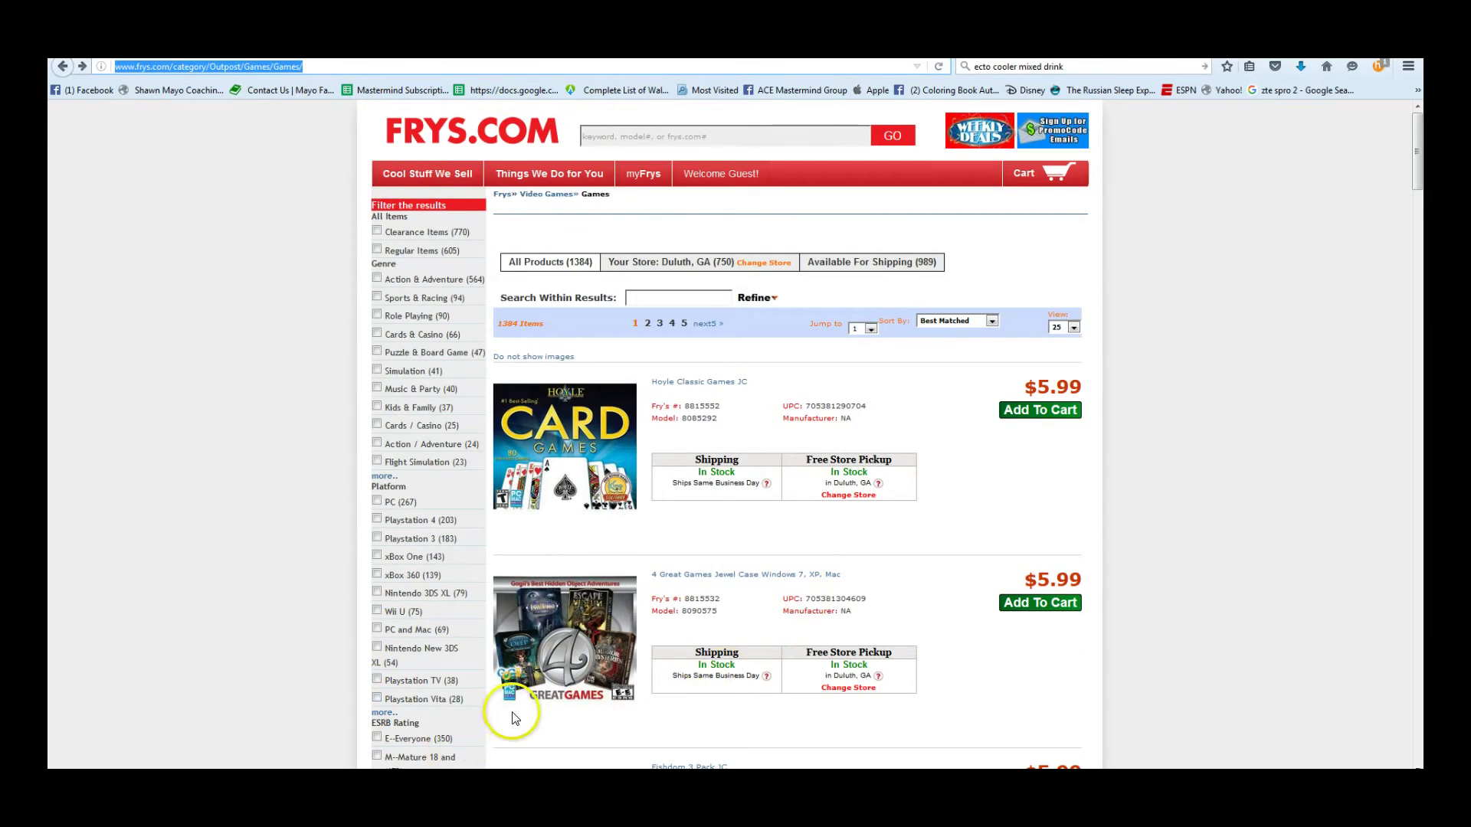
pyautogui.click(517, 763)
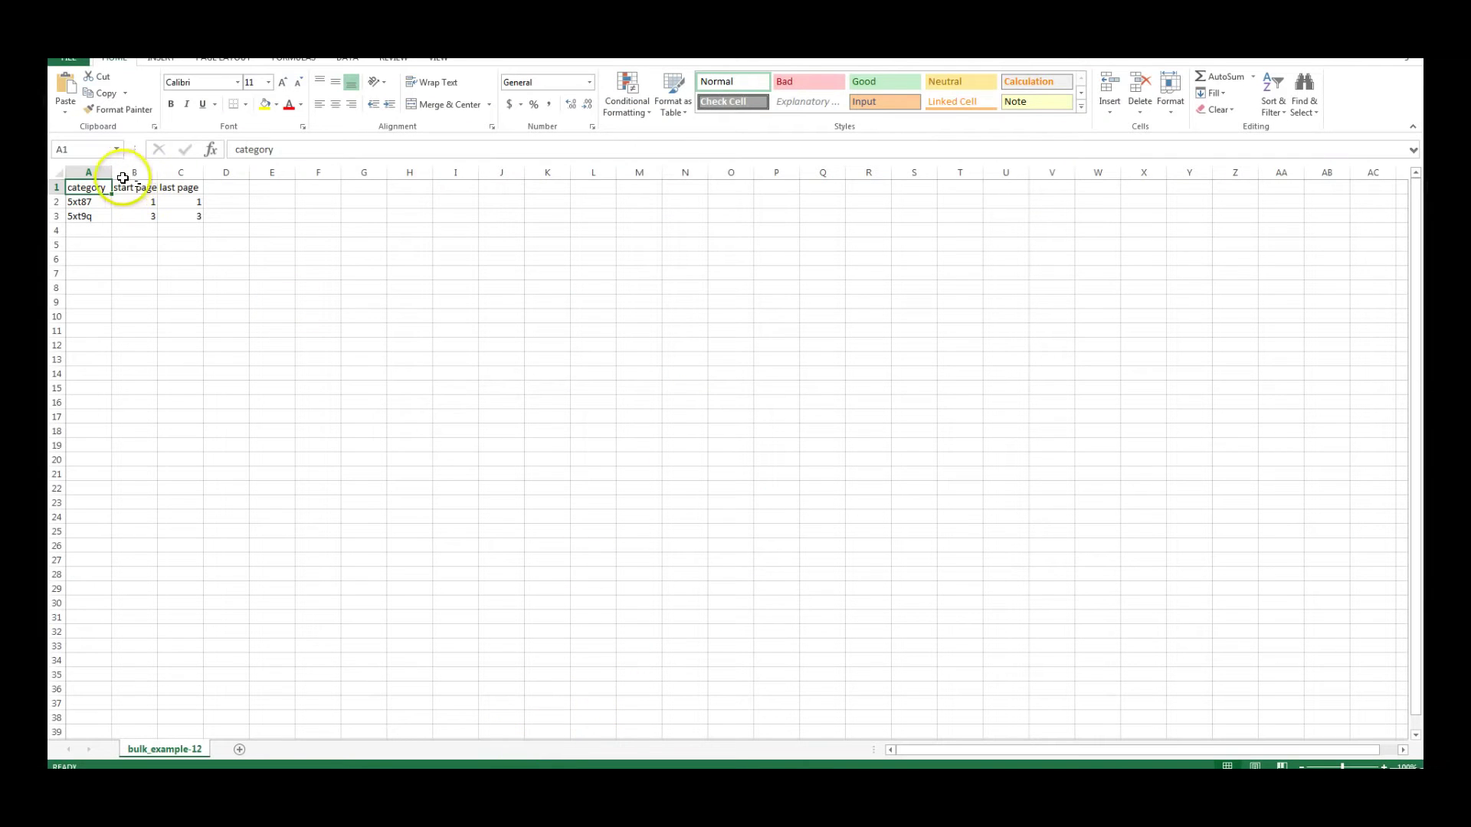
pyautogui.click(91, 202)
pyautogui.hotkey('ctrl', 'v')
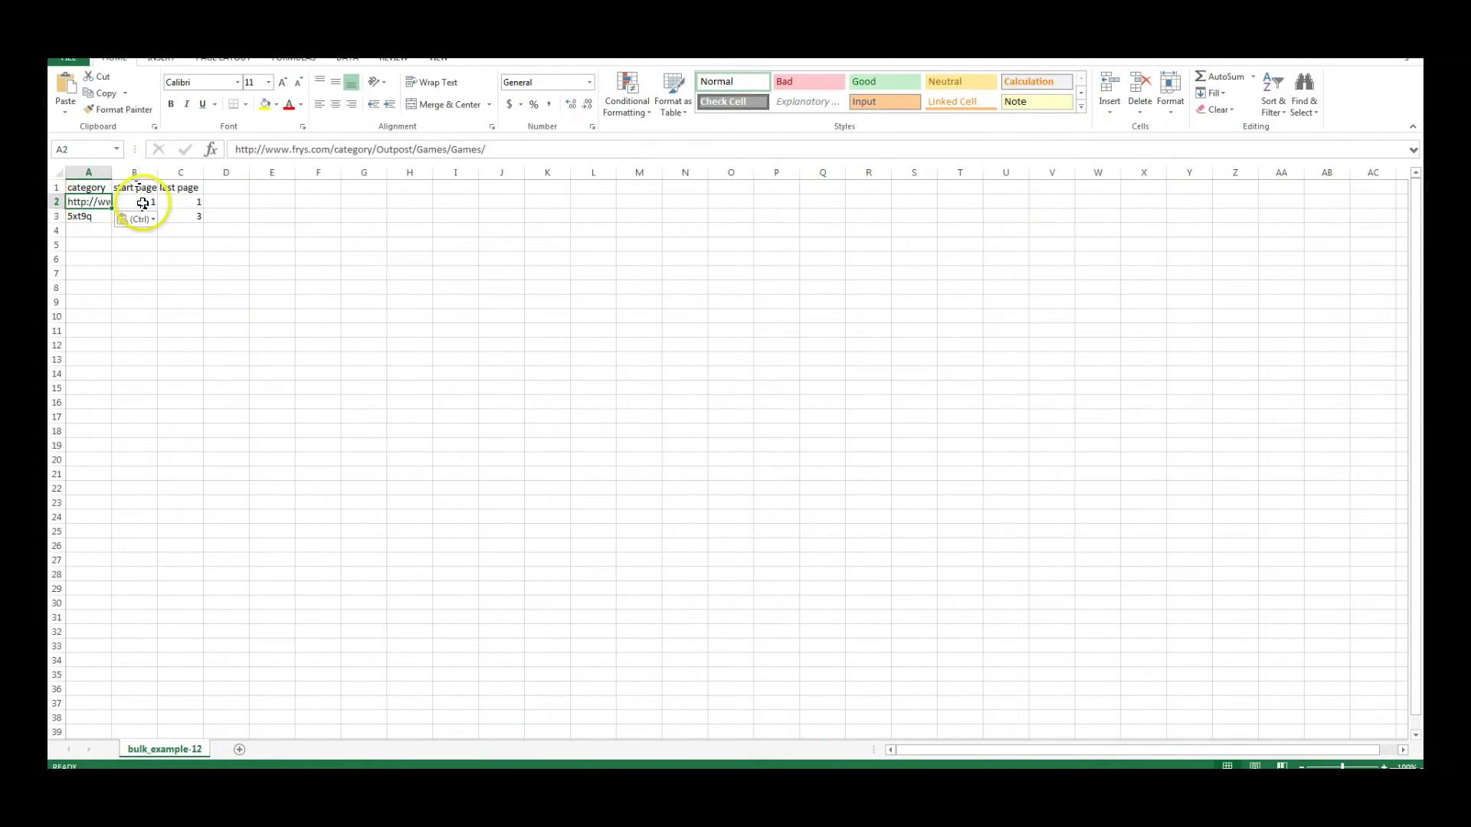
# Step: Set the start page to 1 and the last page to 56 for the Games category in row 2
pyautogui.click(142, 203)
pyautogui.doubleClick(142, 203)
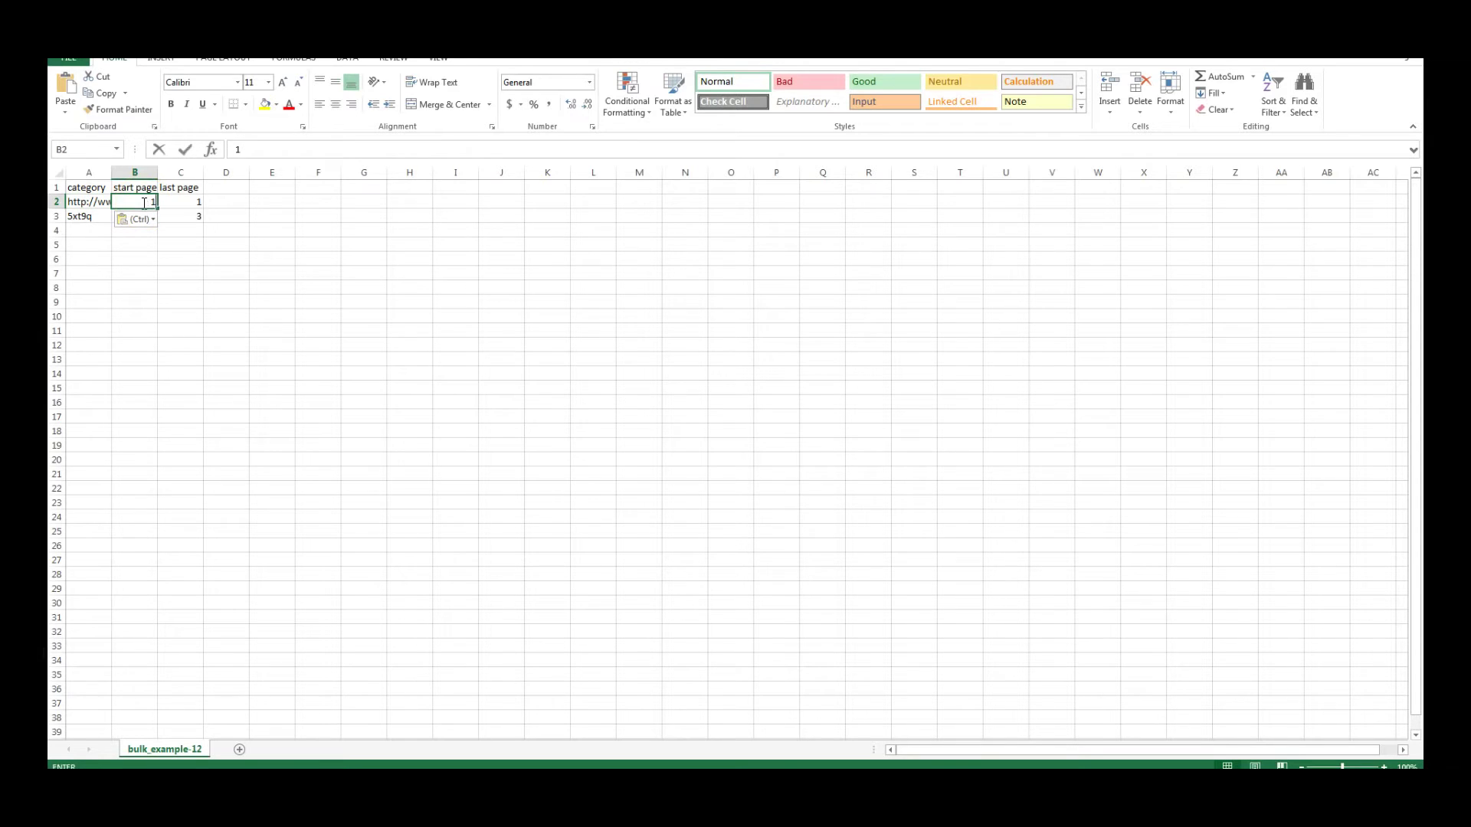
pyautogui.press('Tab')
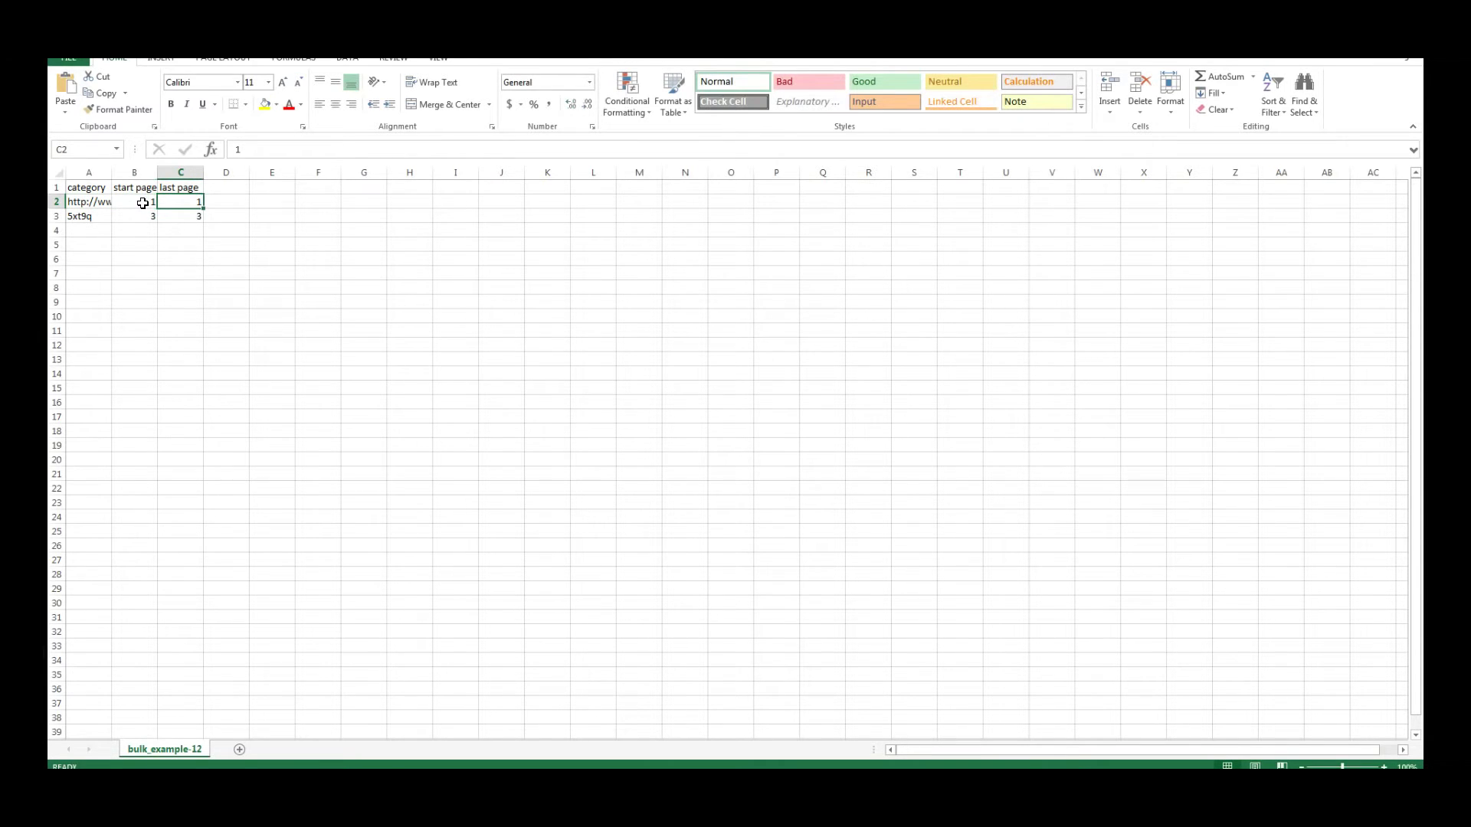
pyautogui.write('56')
pyautogui.press('Return')
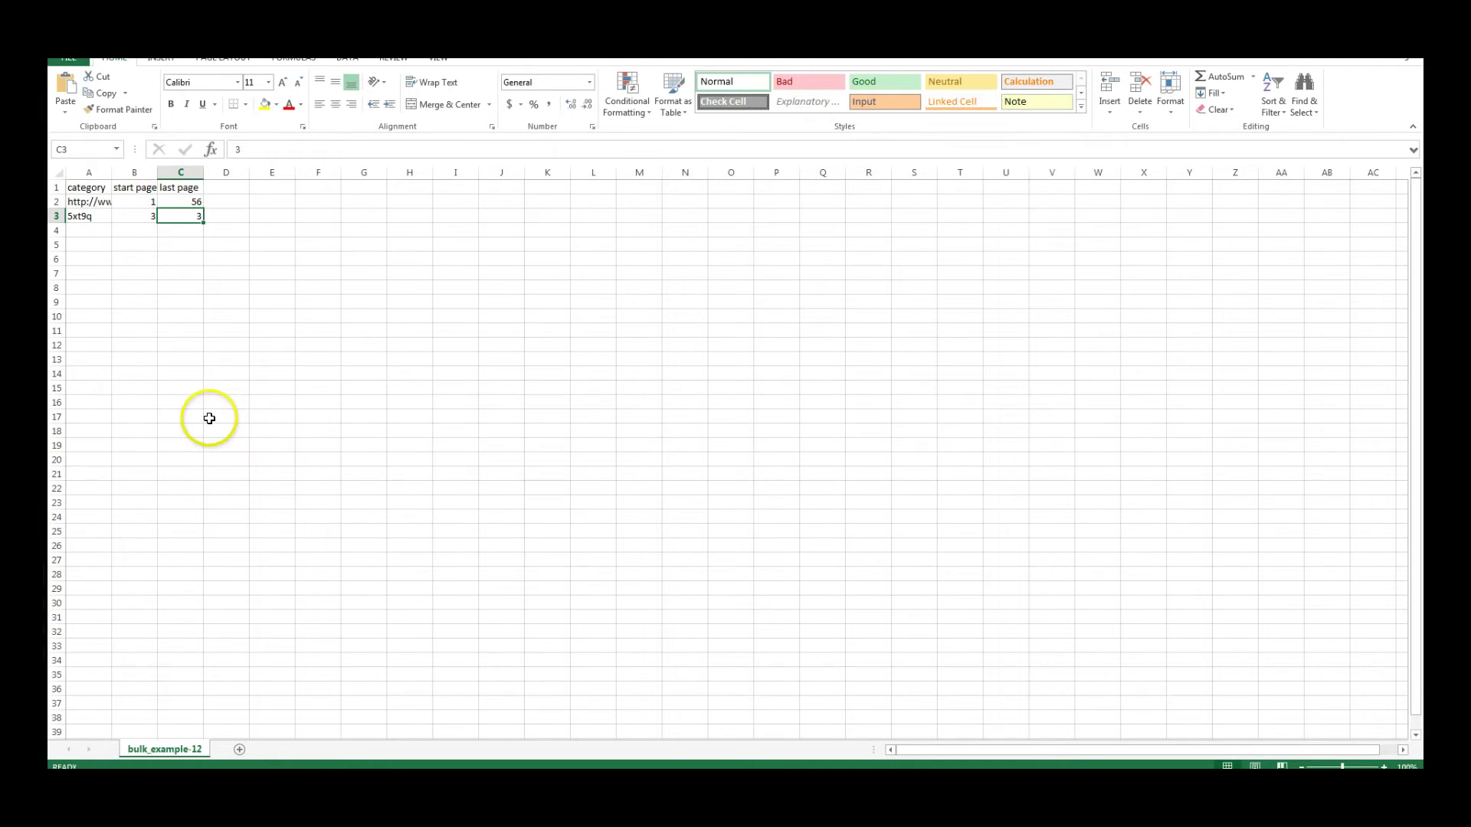
# Step: Copy the Games category URL and its page range from row 2 into rows 3, 4 and 5 of the bulk example sheet
pyautogui.press('Left')
pyautogui.press('Left')
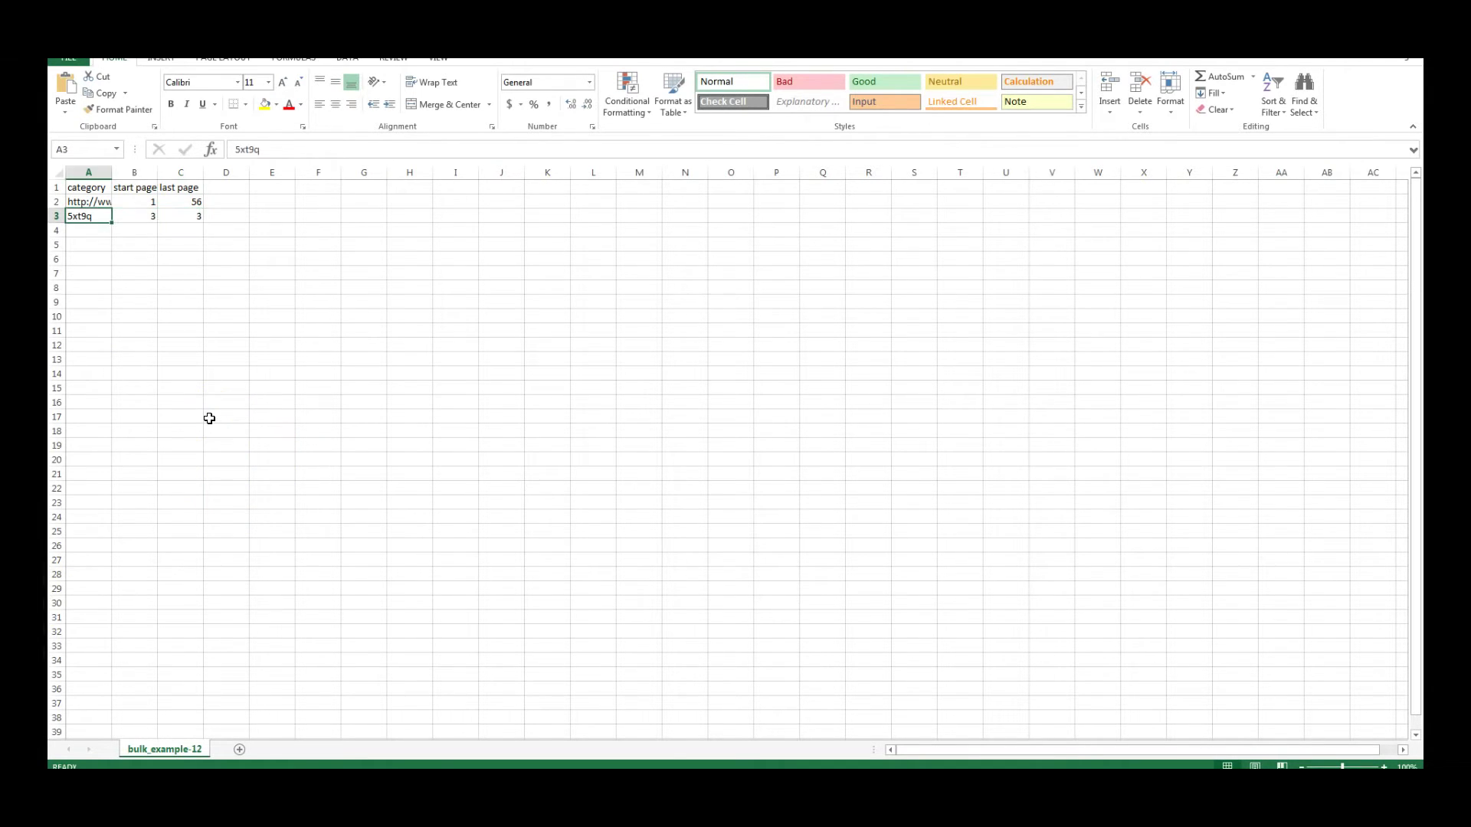
pyautogui.press('Up')
pyautogui.hotkey('shift', 'Right')
pyautogui.hotkey('shift', 'Right')
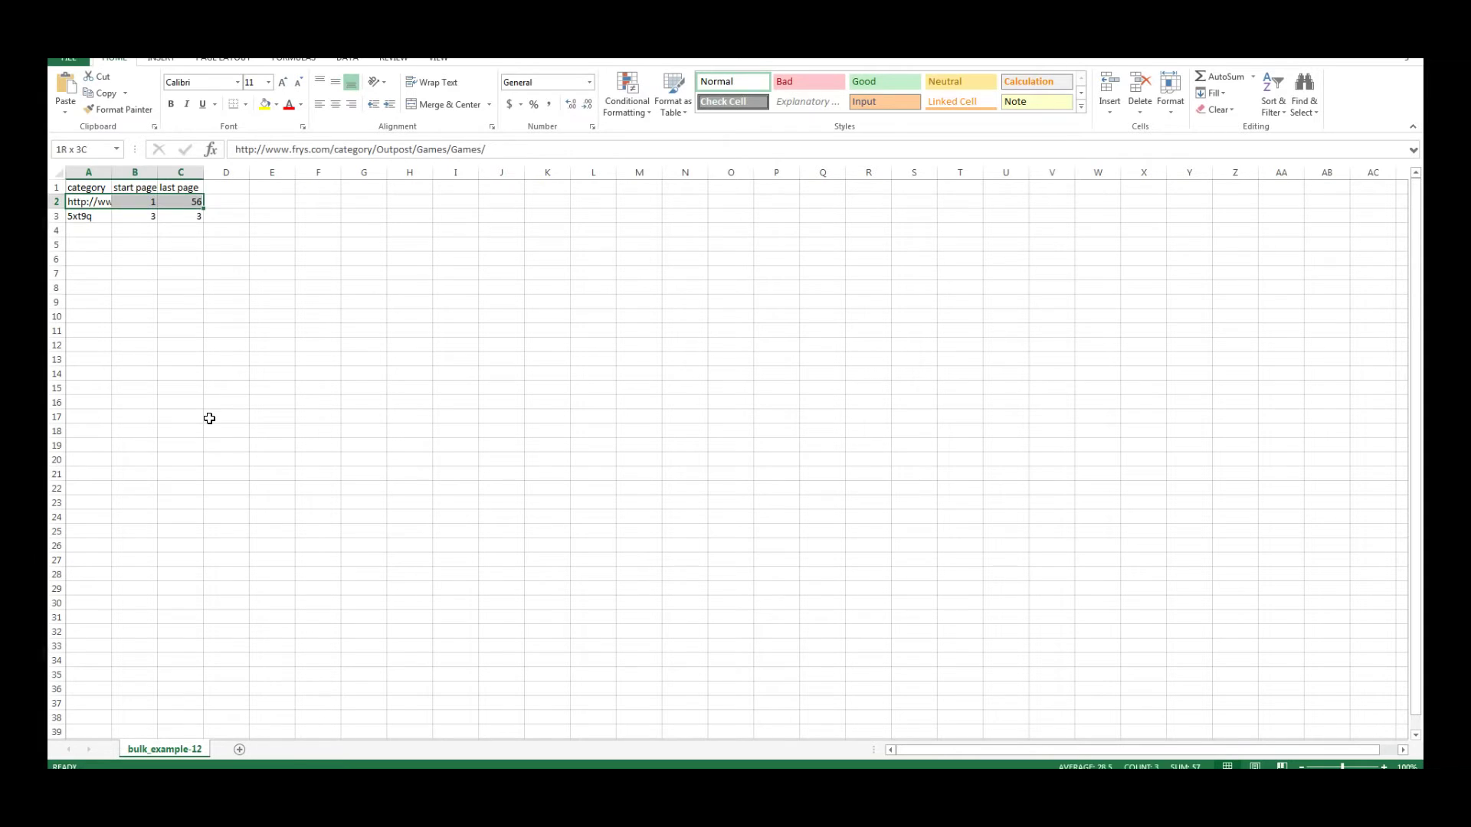
pyautogui.hotkey('ctrl', 'c')
pyautogui.press('Down')
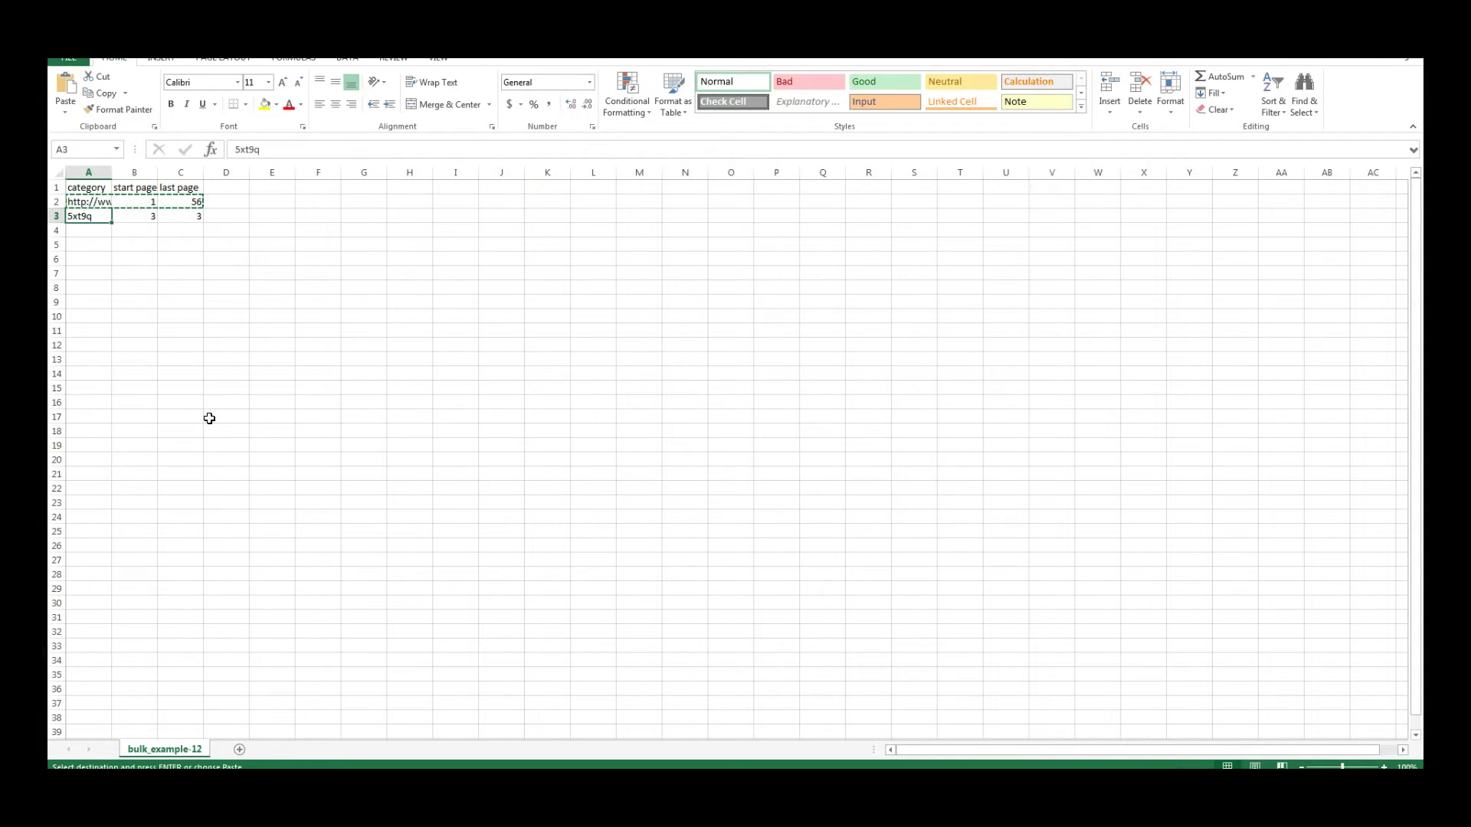
pyautogui.hotkey('ctrl', 'v')
pyautogui.press('Down')
pyautogui.hotkey('ctrl', 'v')
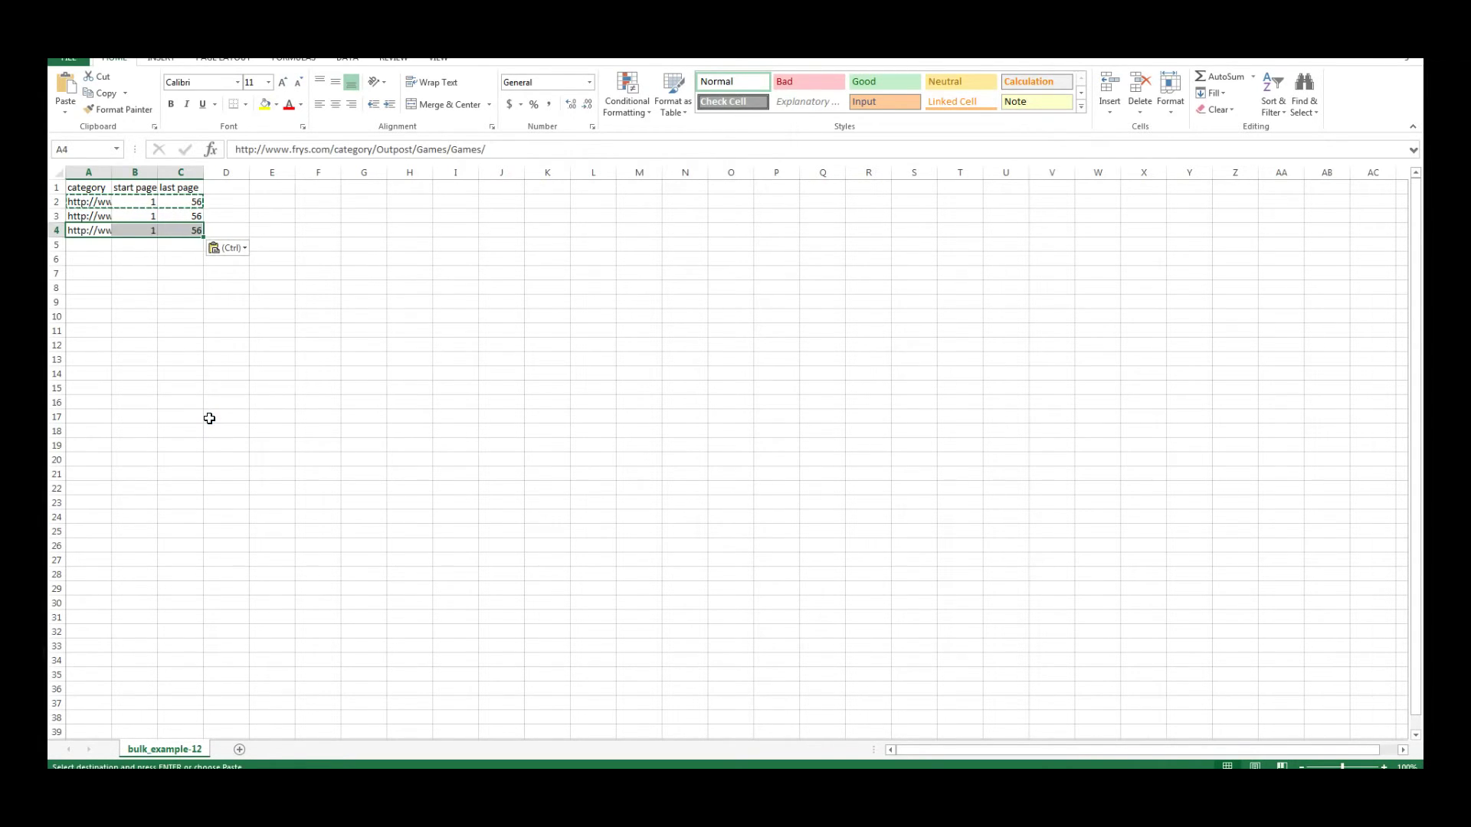
pyautogui.press('ctrl')
pyautogui.press('Escape')
pyautogui.press('Down')
pyautogui.hotkey('ctrl', 'v')
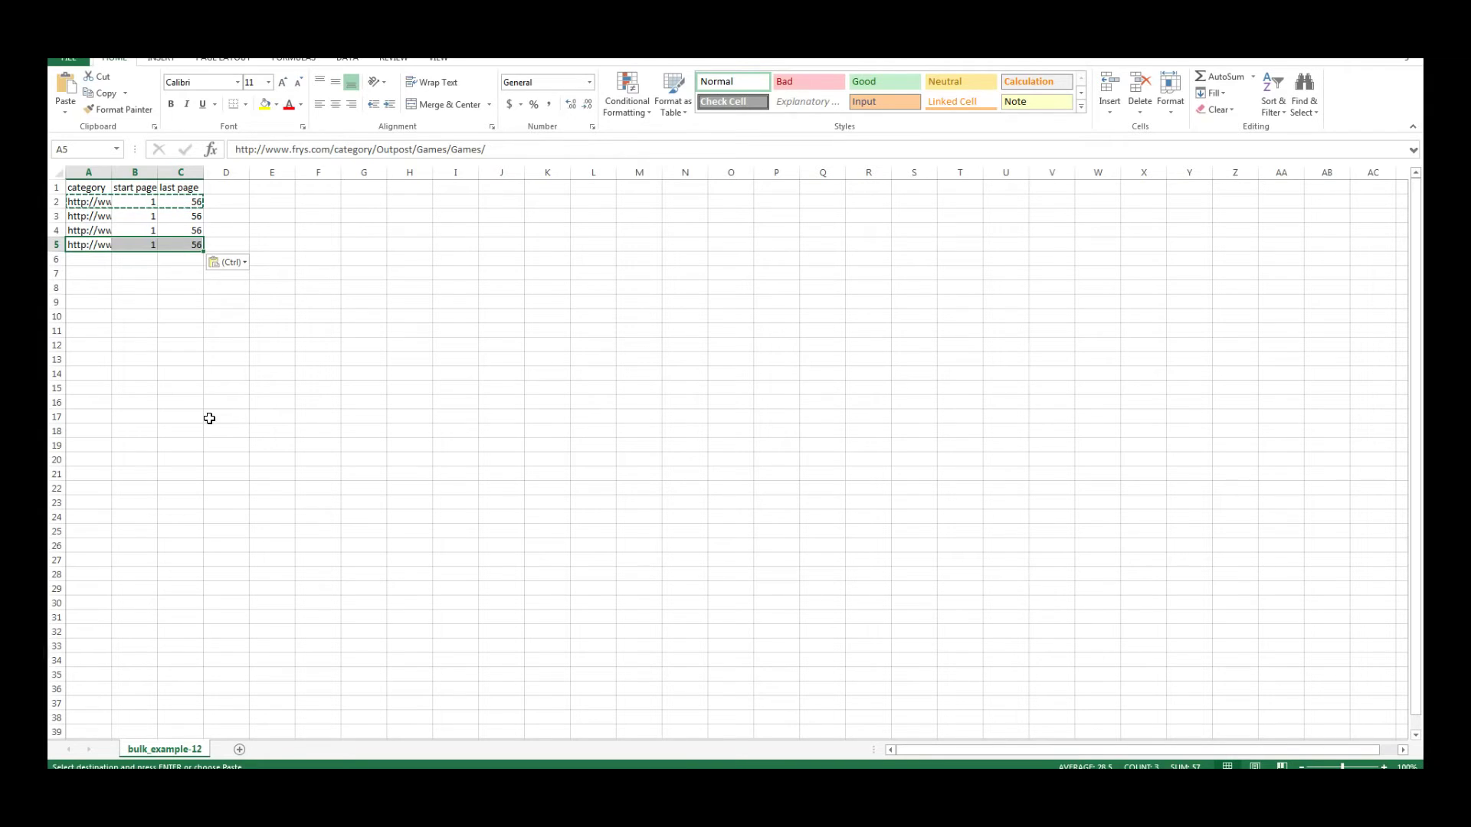
pyautogui.hotkey('alt', 'Tab')
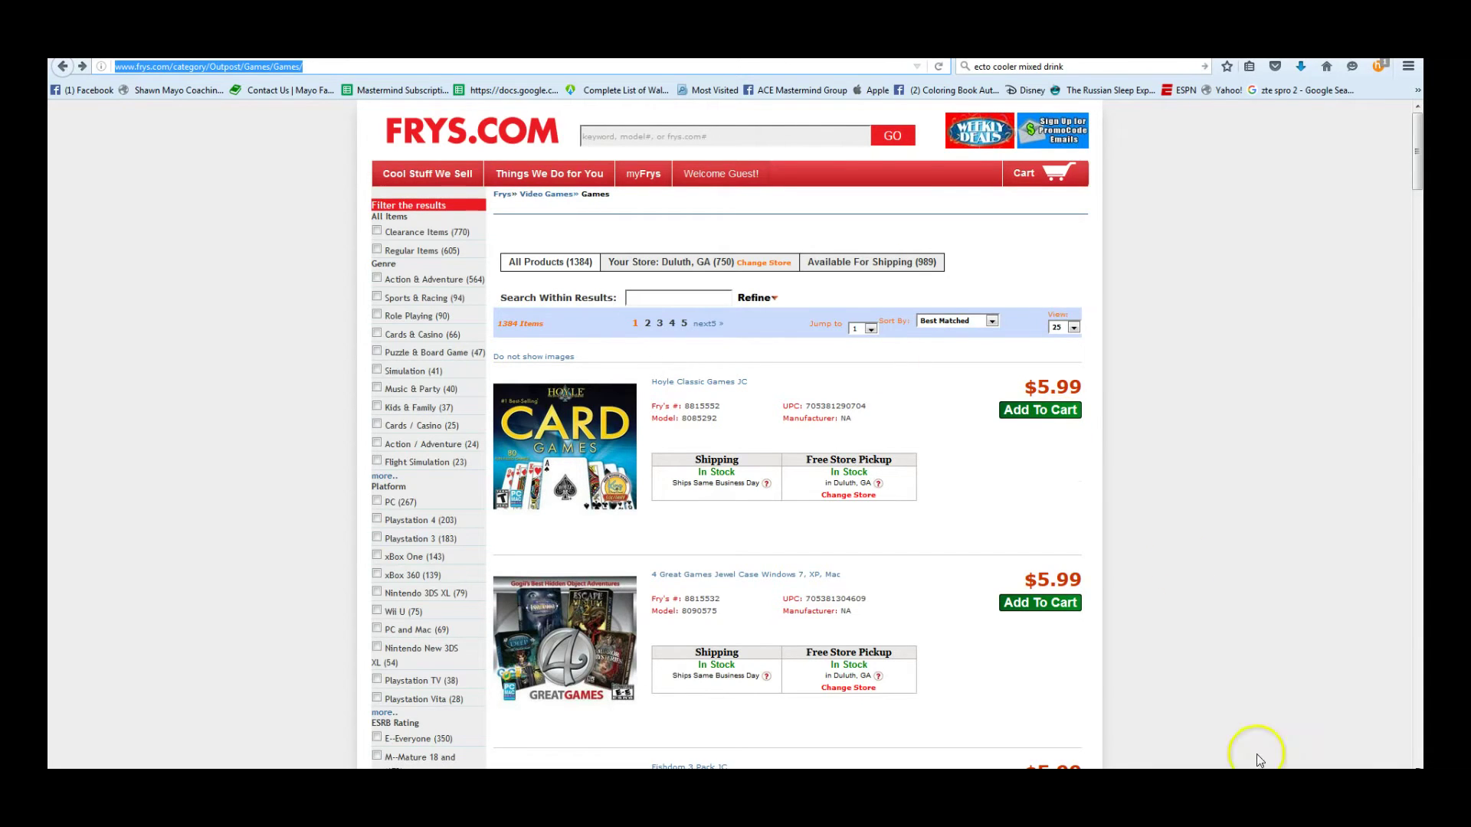
pyautogui.hotkey('alt', 'Tab')
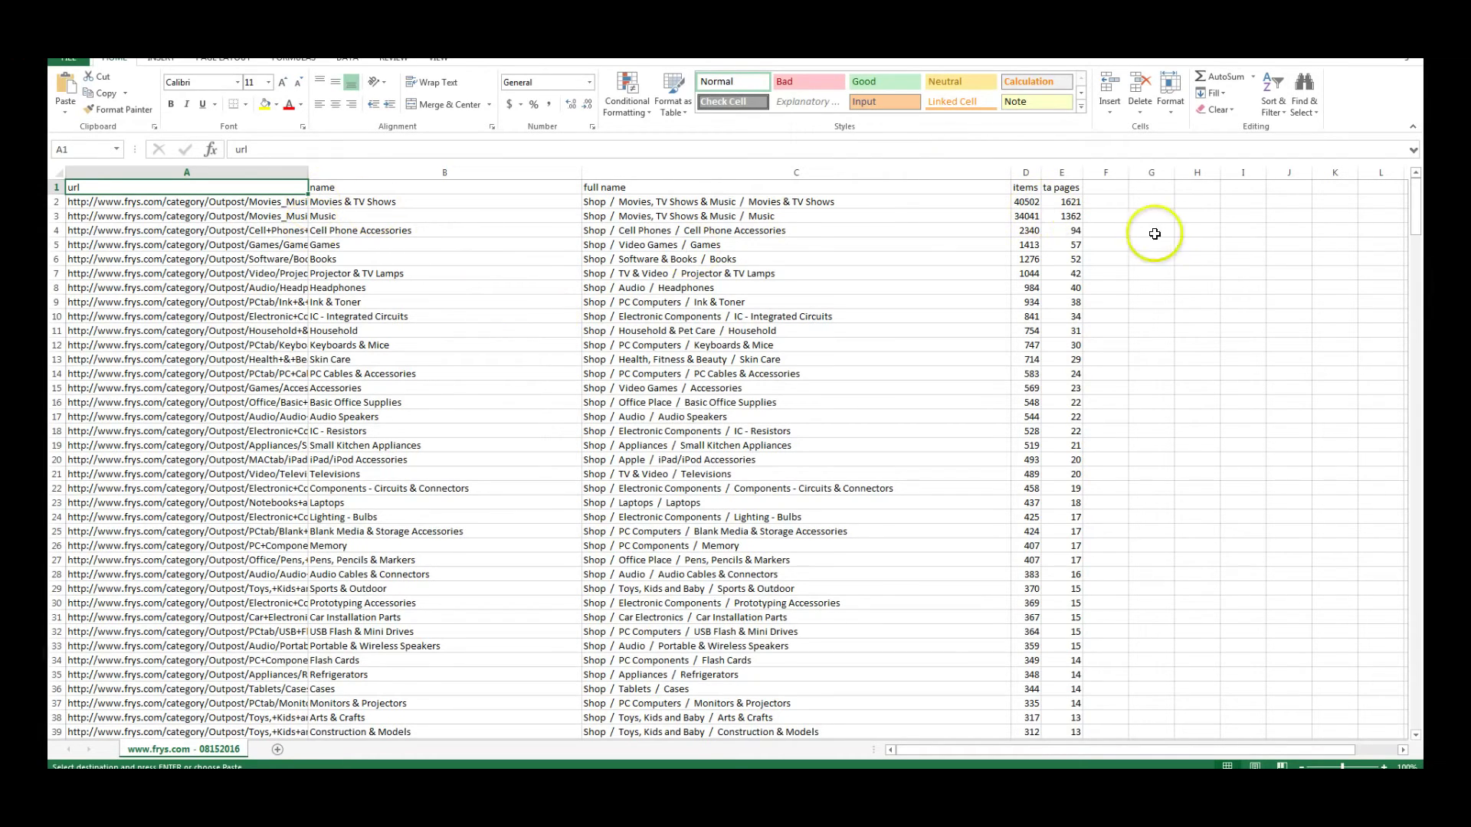
pyautogui.click(1077, 203)
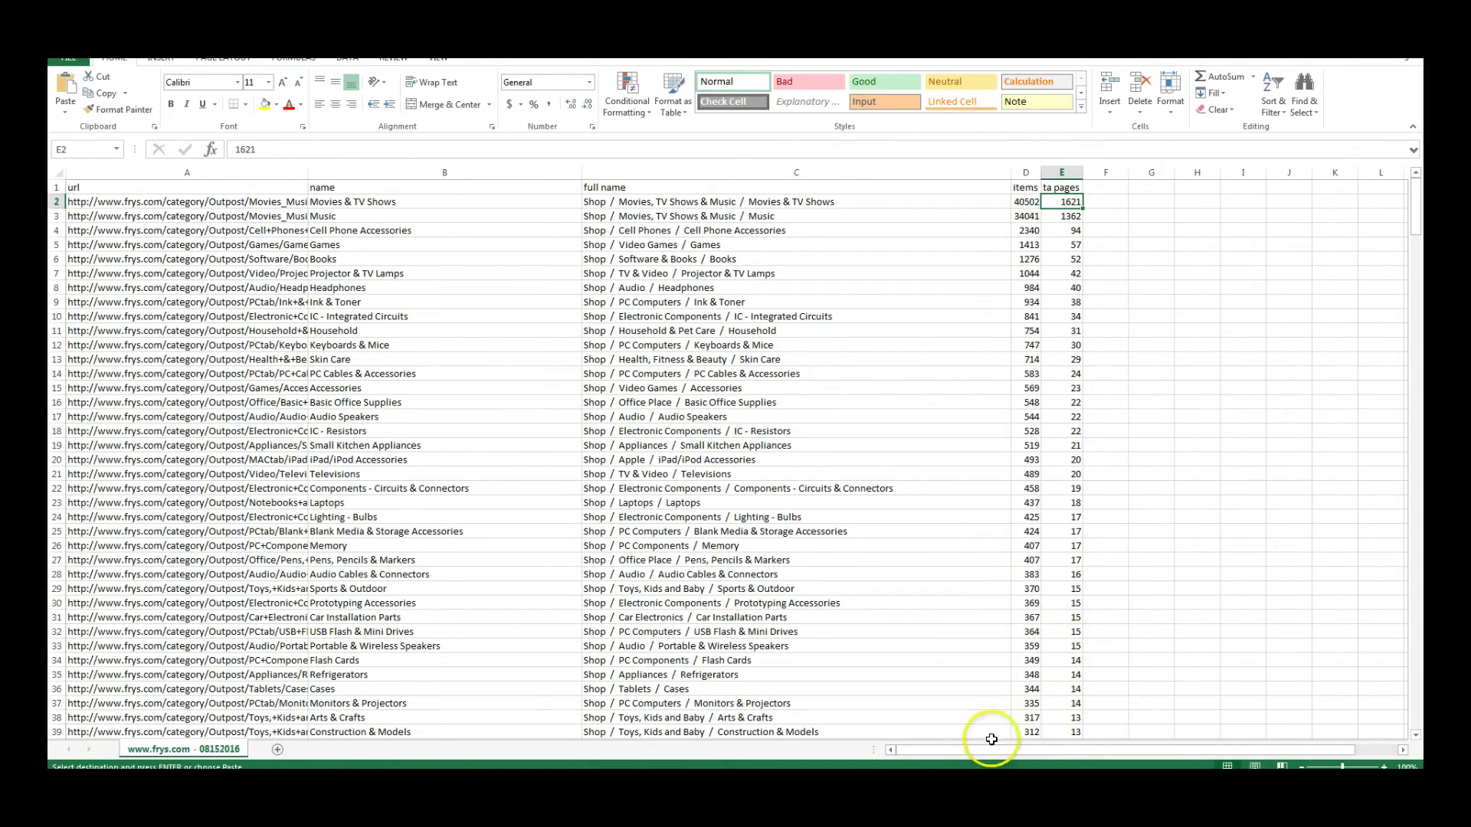
pyautogui.hotkey('alt', 'Tab')
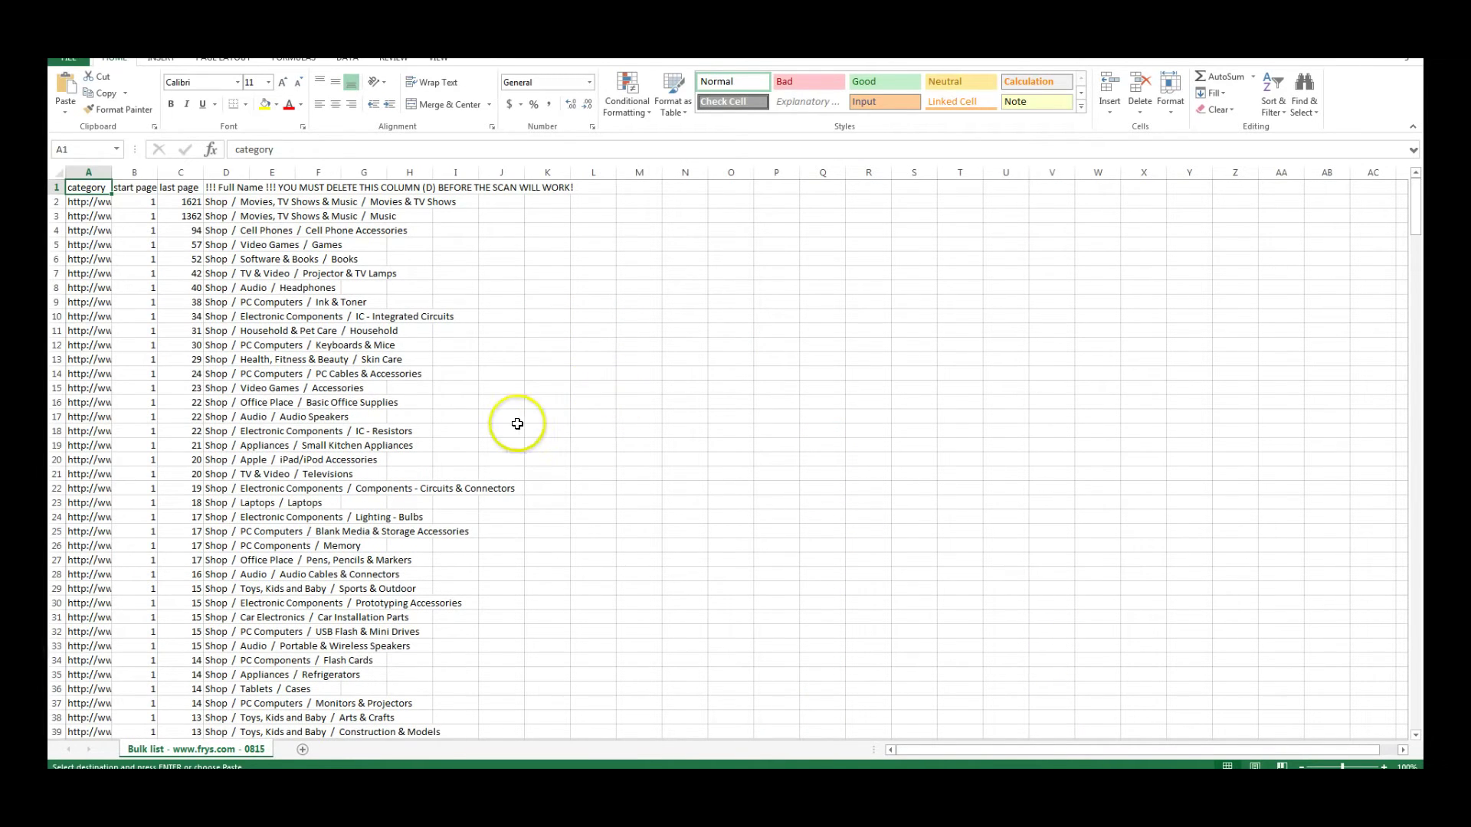
pyautogui.hotkey('ctrl', 'End')
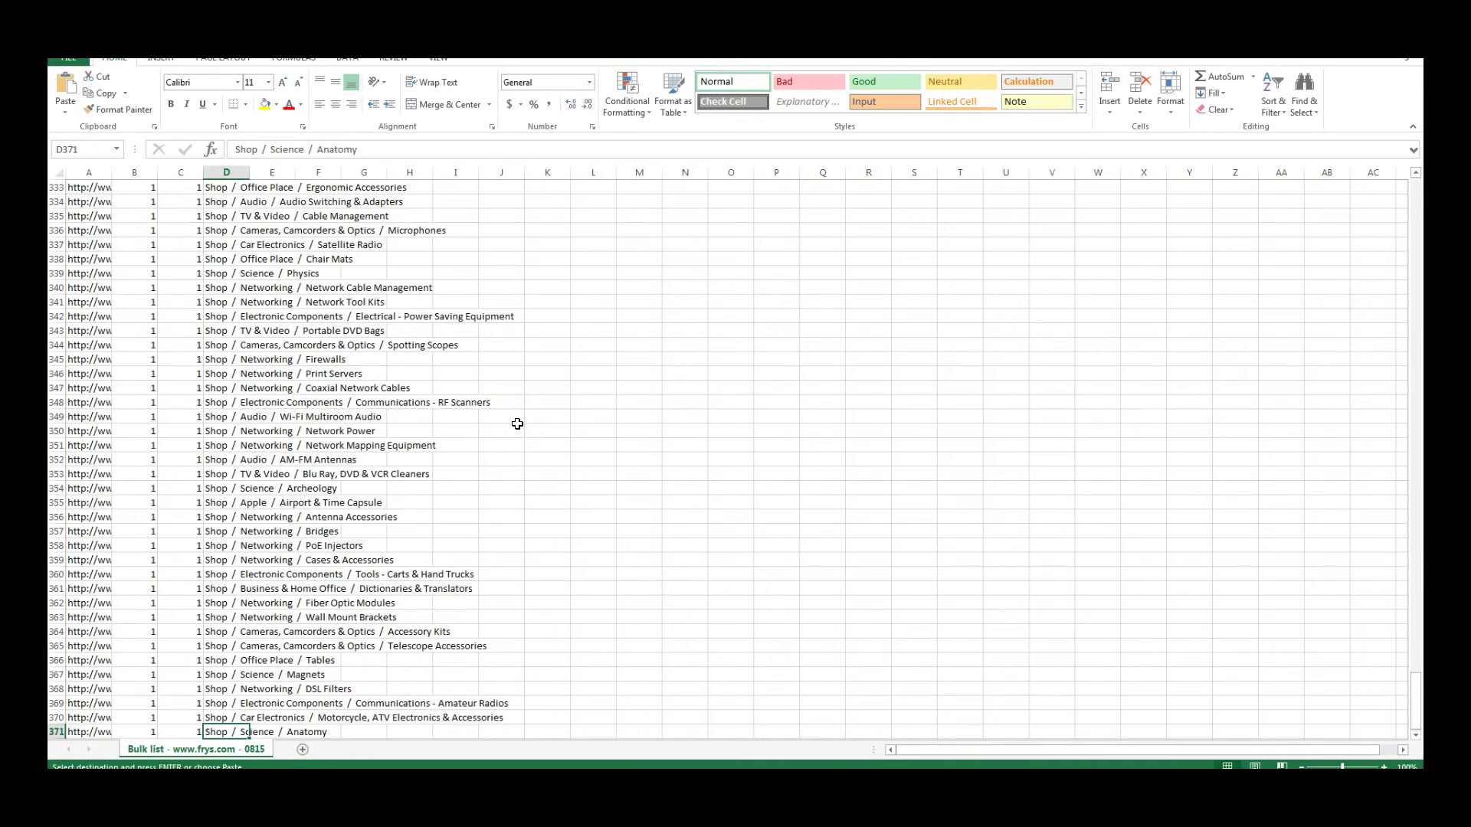
pyautogui.press('Down')
pyautogui.press('Down')
pyautogui.press('Down')
pyautogui.press('Down')
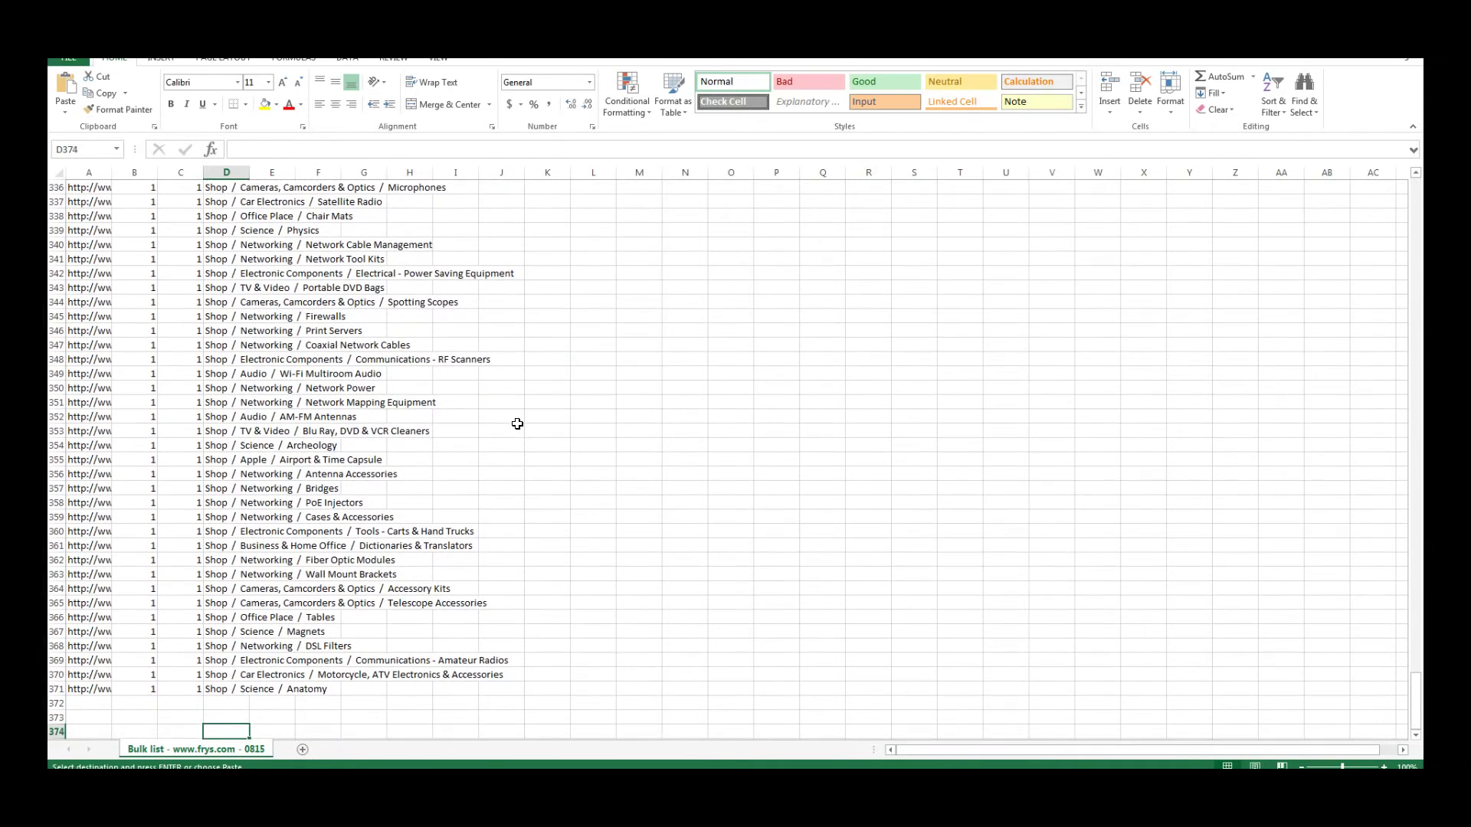
pyautogui.press('Up')
pyautogui.press('Up')
pyautogui.press('Up')
pyautogui.press('Up')
pyautogui.press('Up')
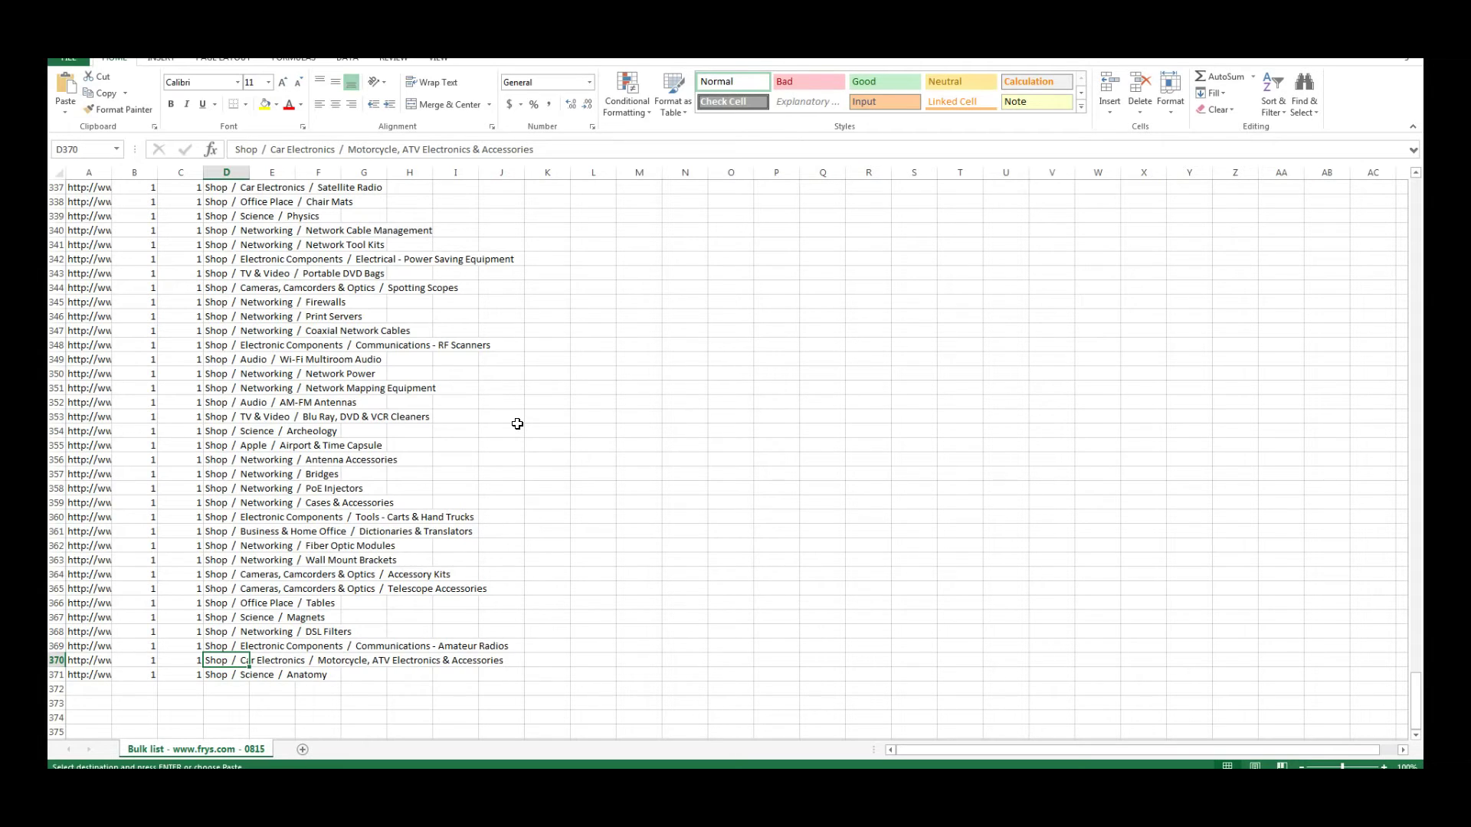
pyautogui.hotkey('ctrl', 'Home')
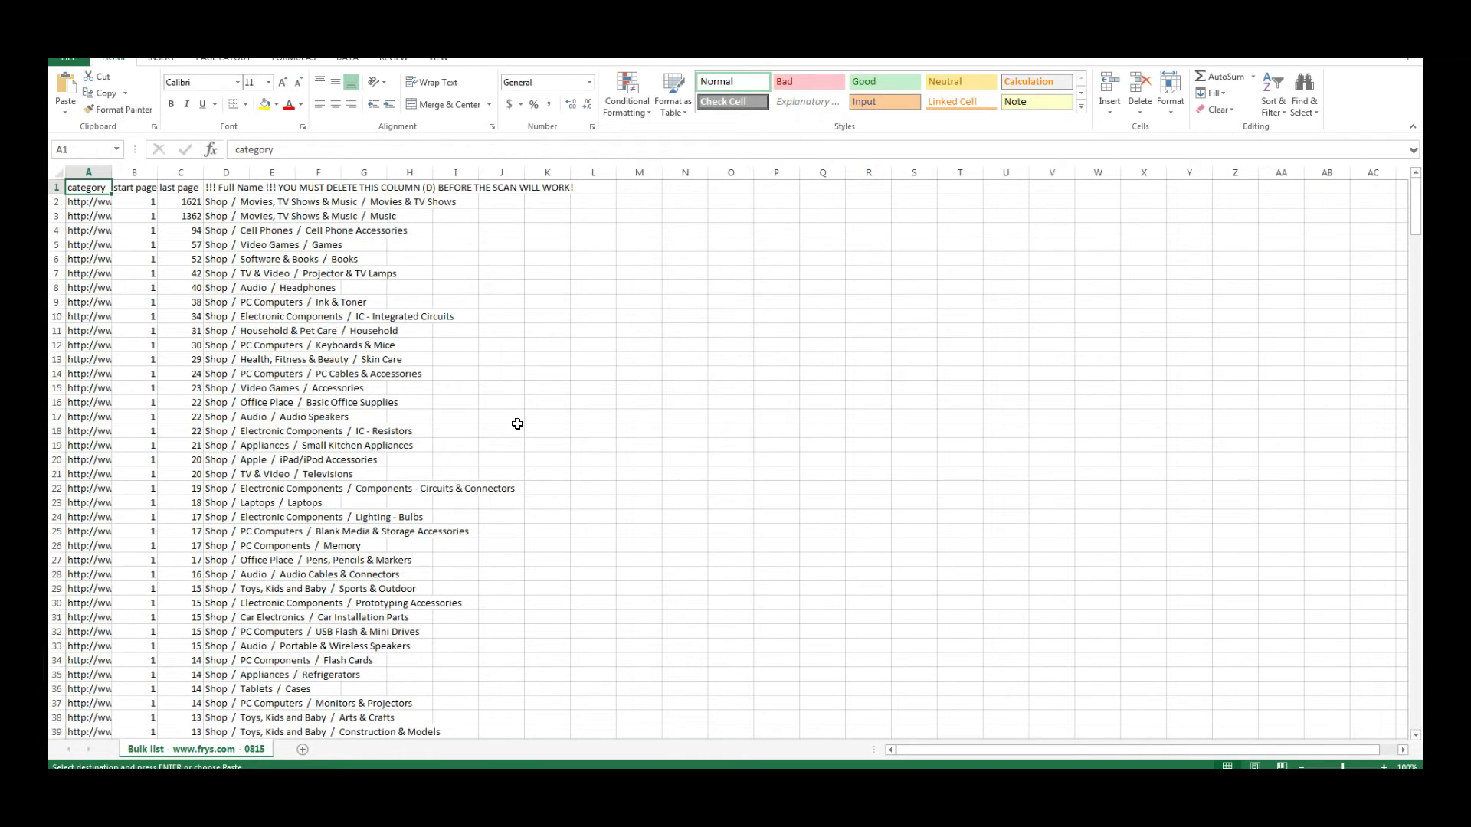
pyautogui.press('Right')
pyautogui.press('Right')
pyautogui.press('Right')
pyautogui.press('Right')
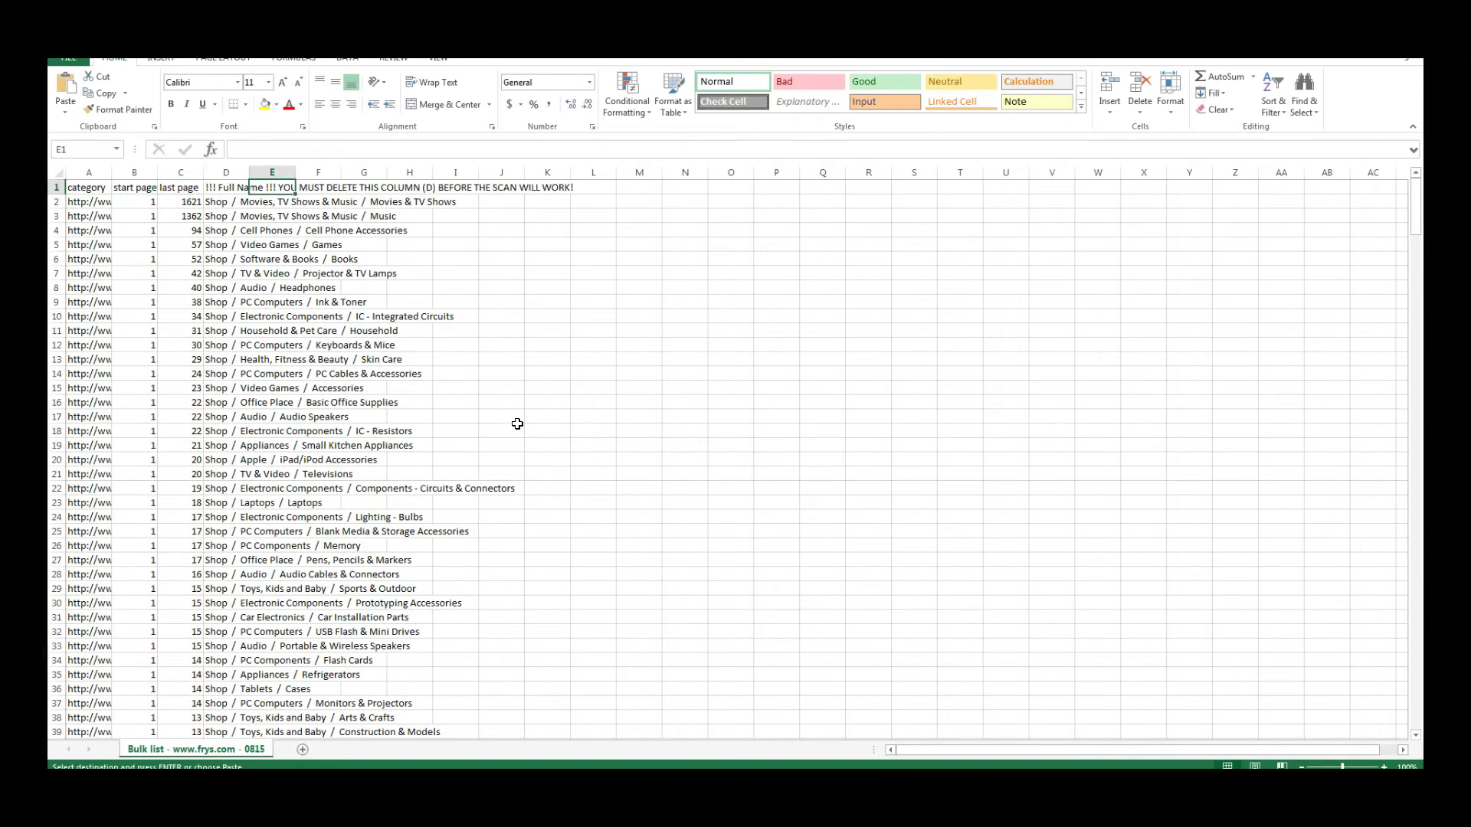
pyautogui.press('Left')
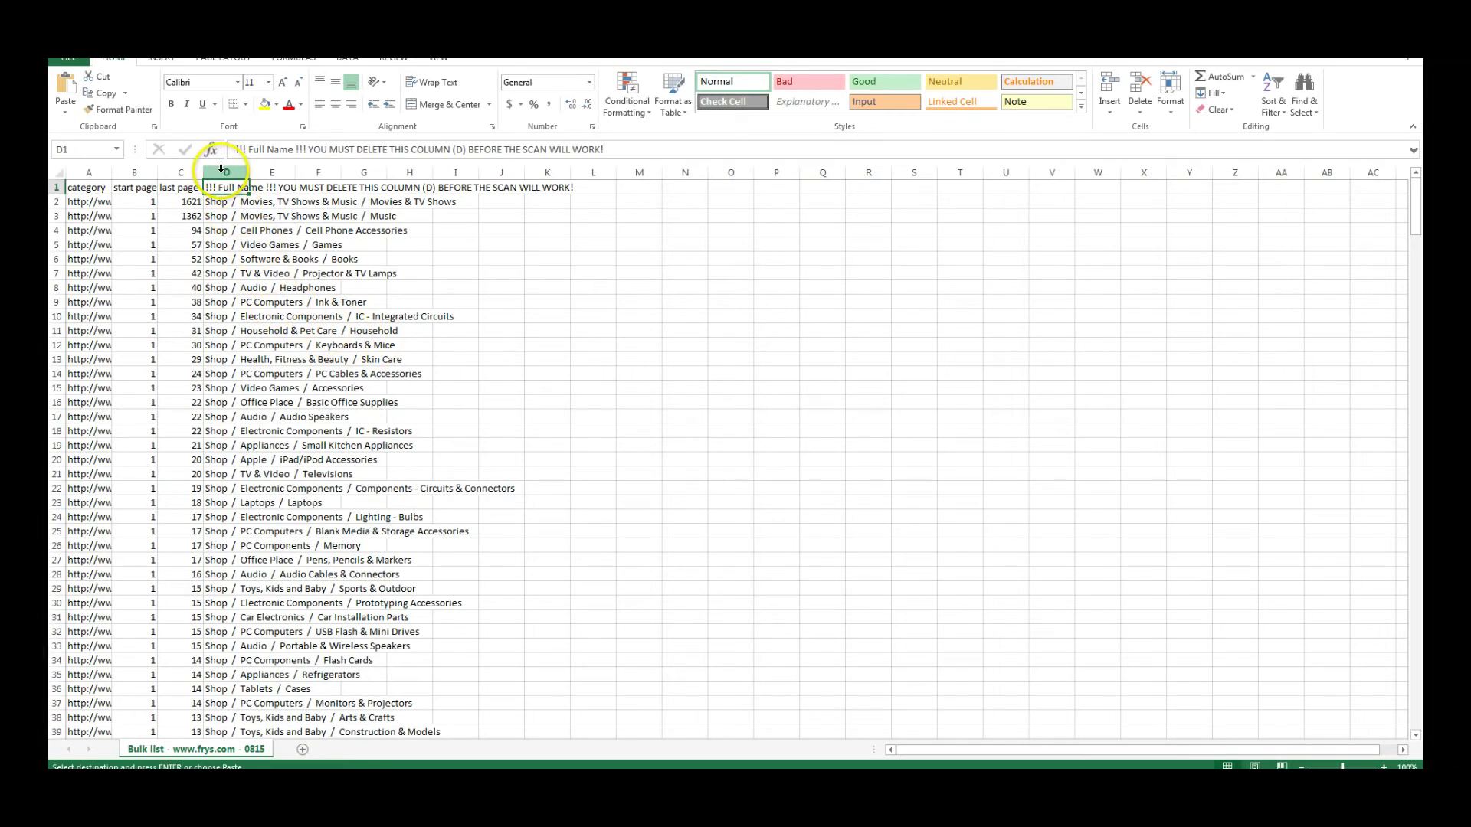
pyautogui.rightClick(238, 173)
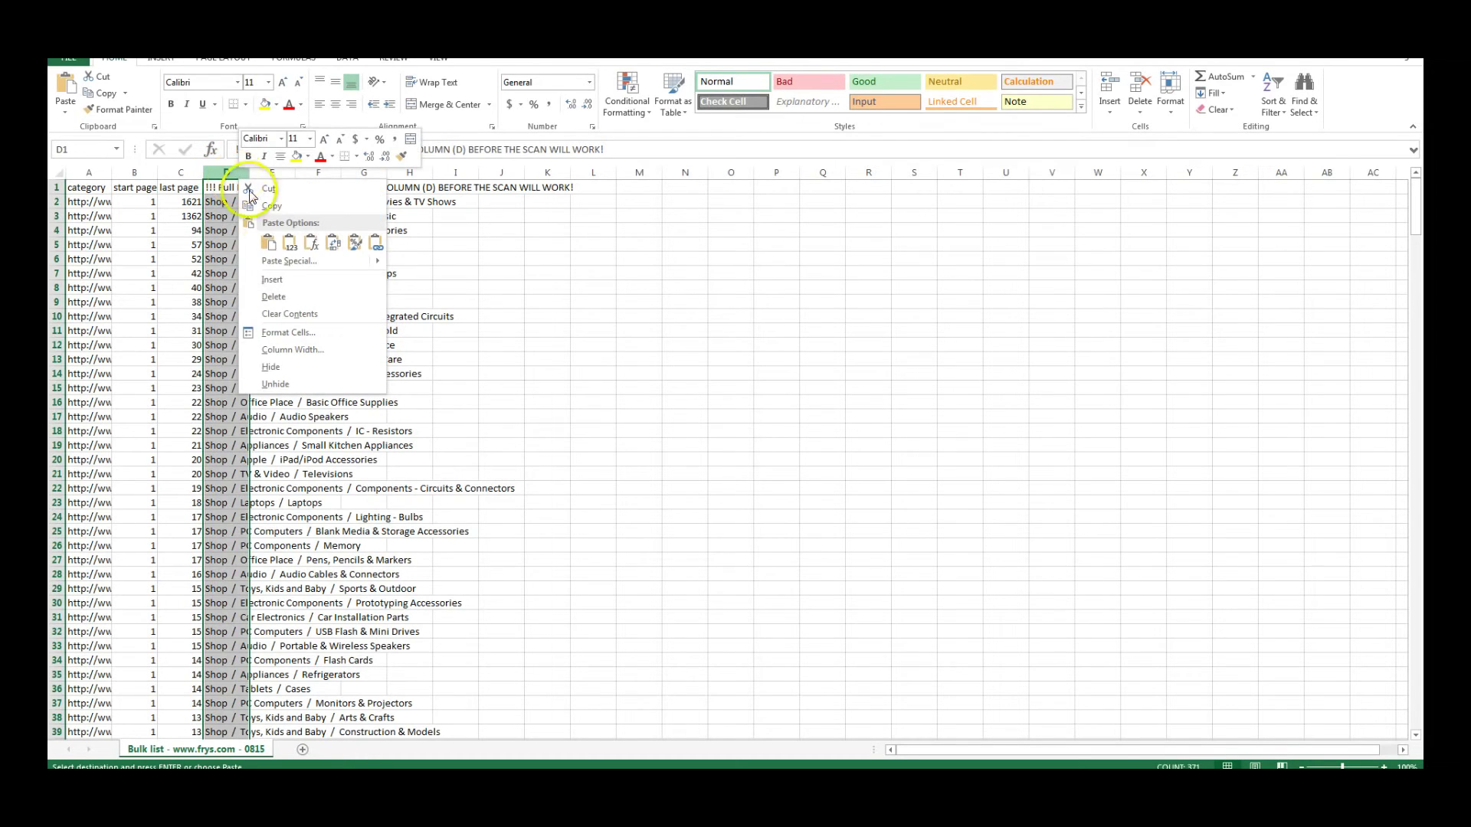
pyautogui.click(318, 314)
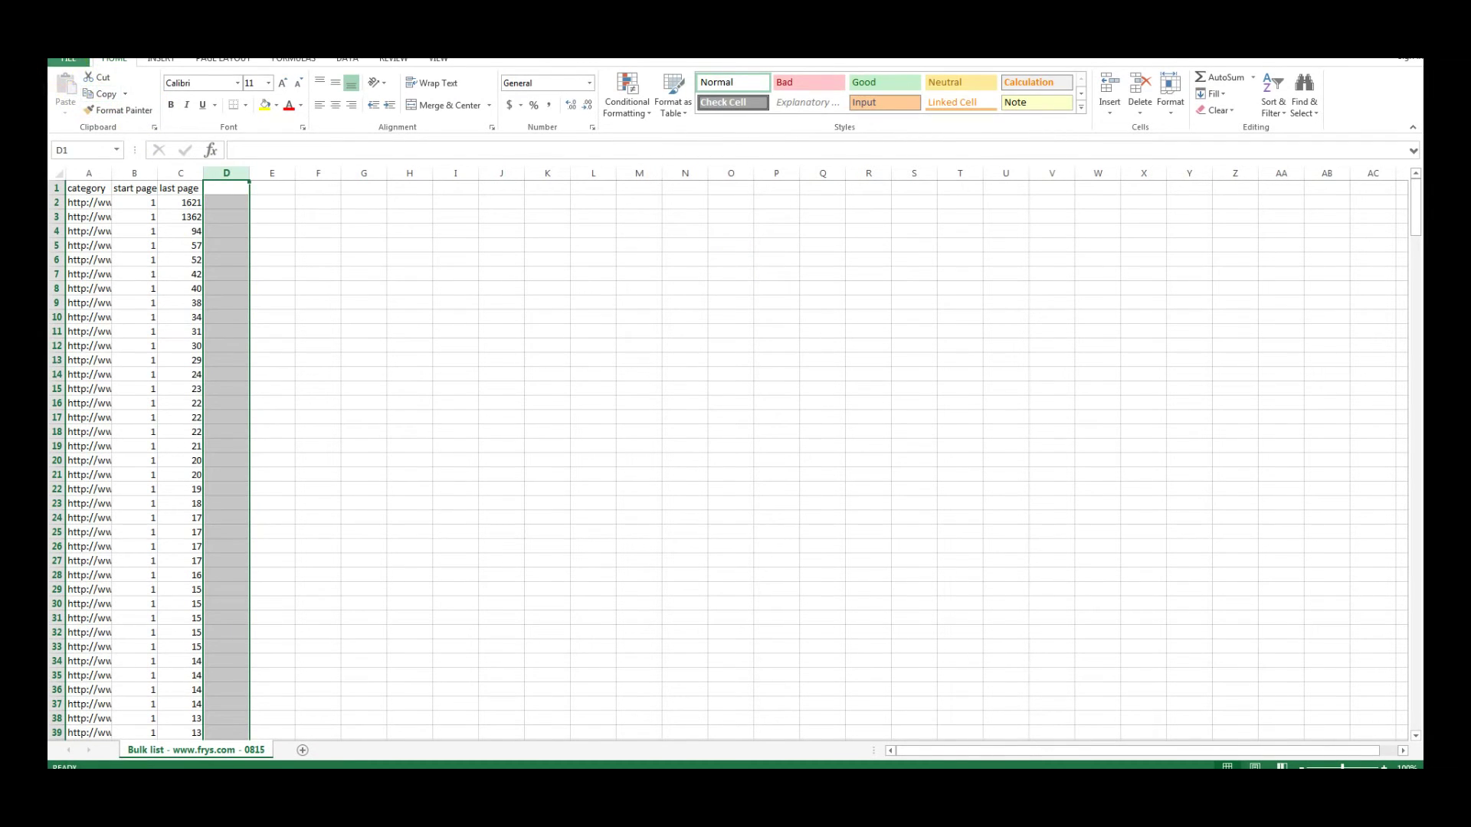
pyautogui.click(68, 58)
pyautogui.press('Escape')
pyautogui.click(68, 58)
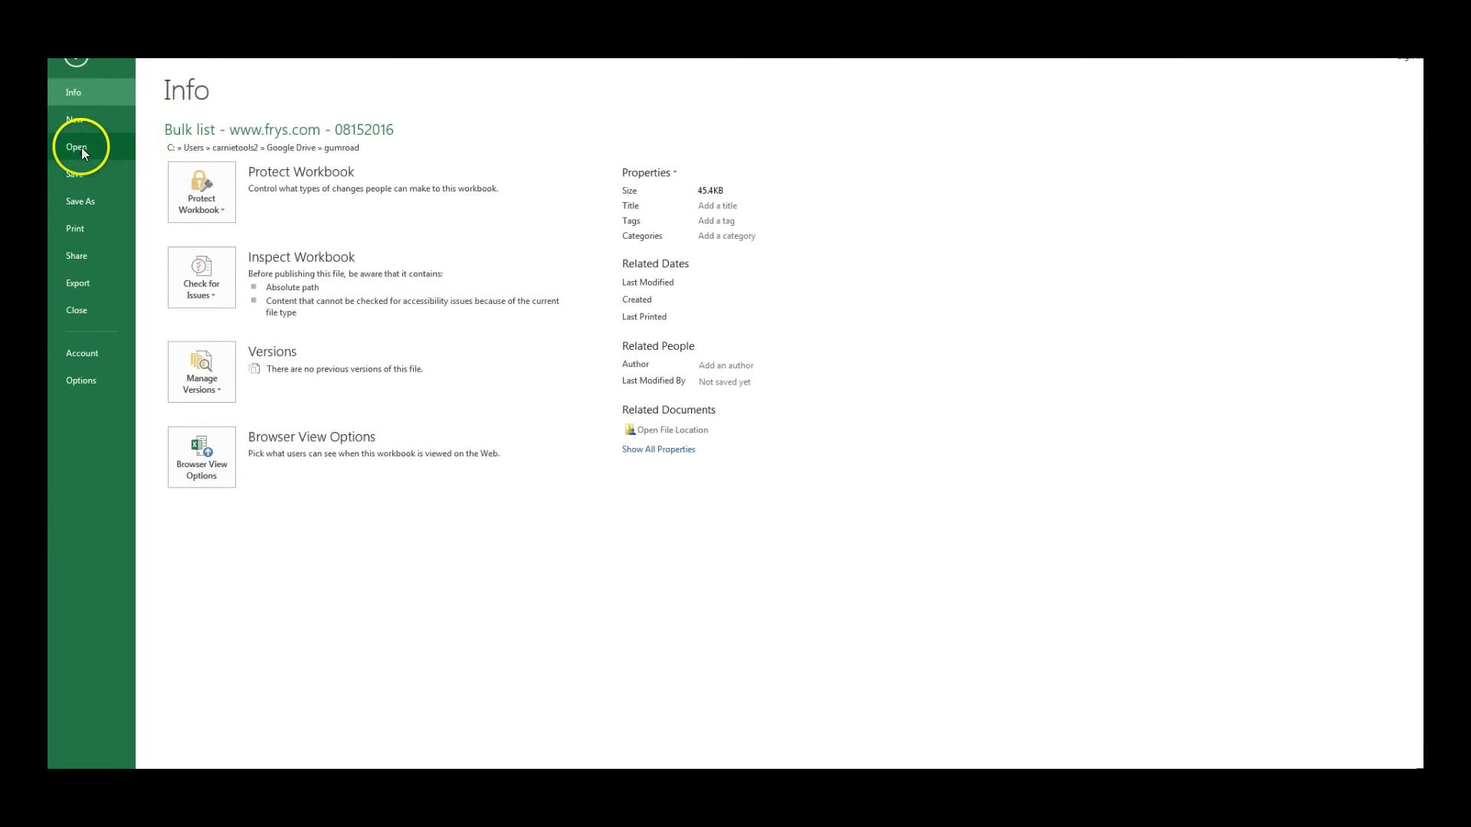
pyautogui.click(78, 198)
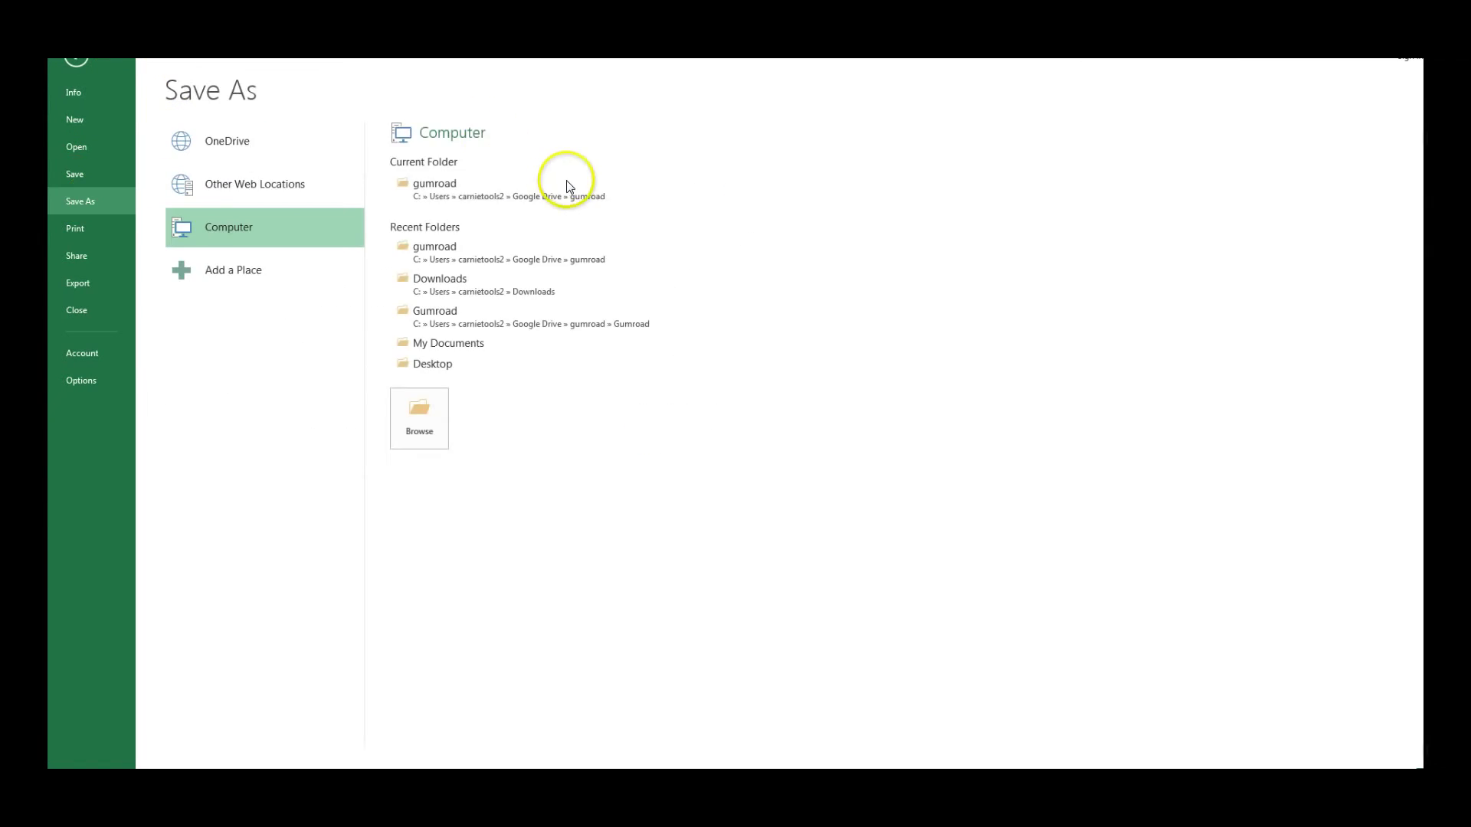
pyautogui.click(462, 190)
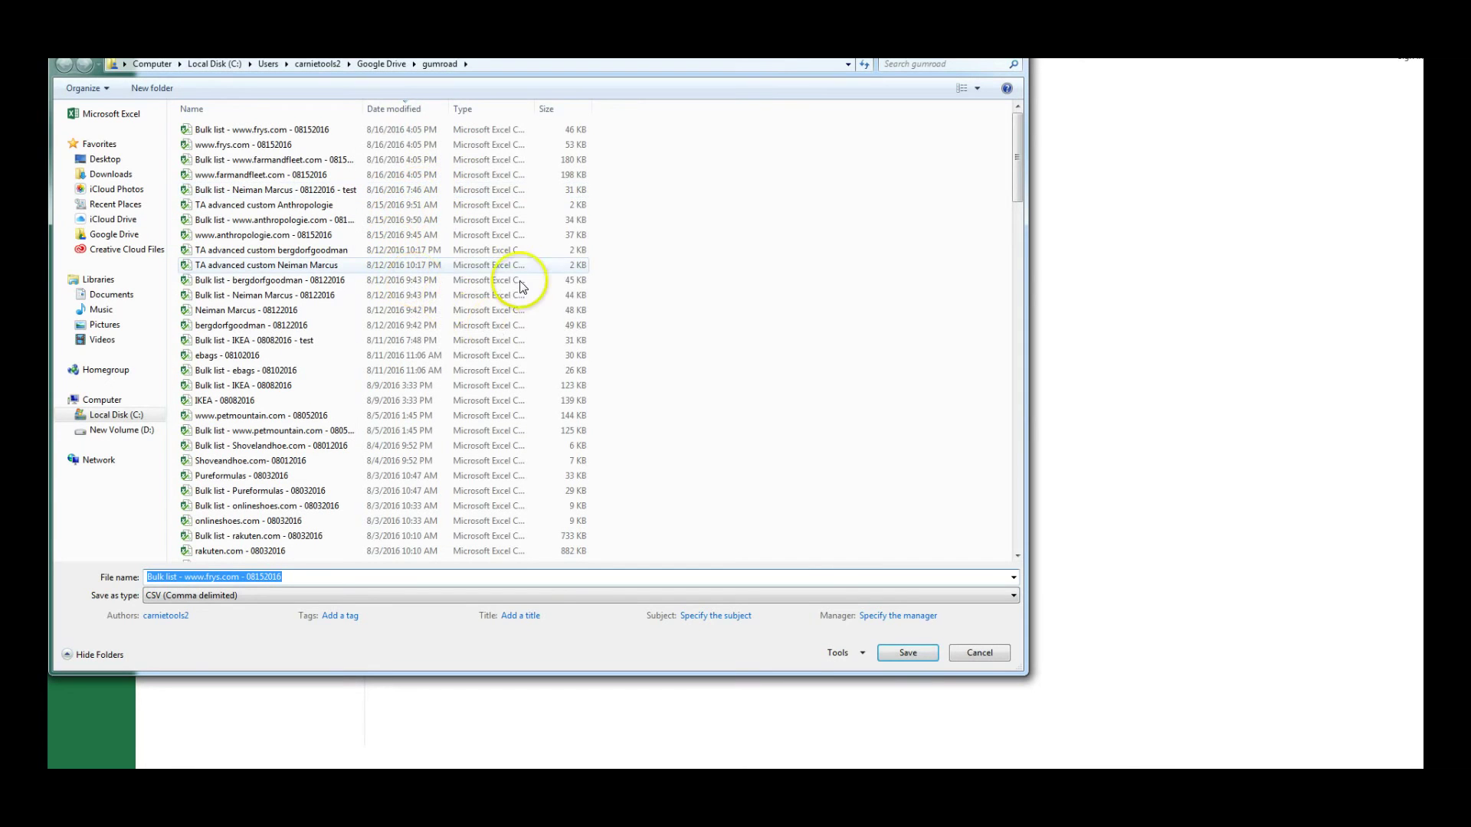
pyautogui.click(313, 132)
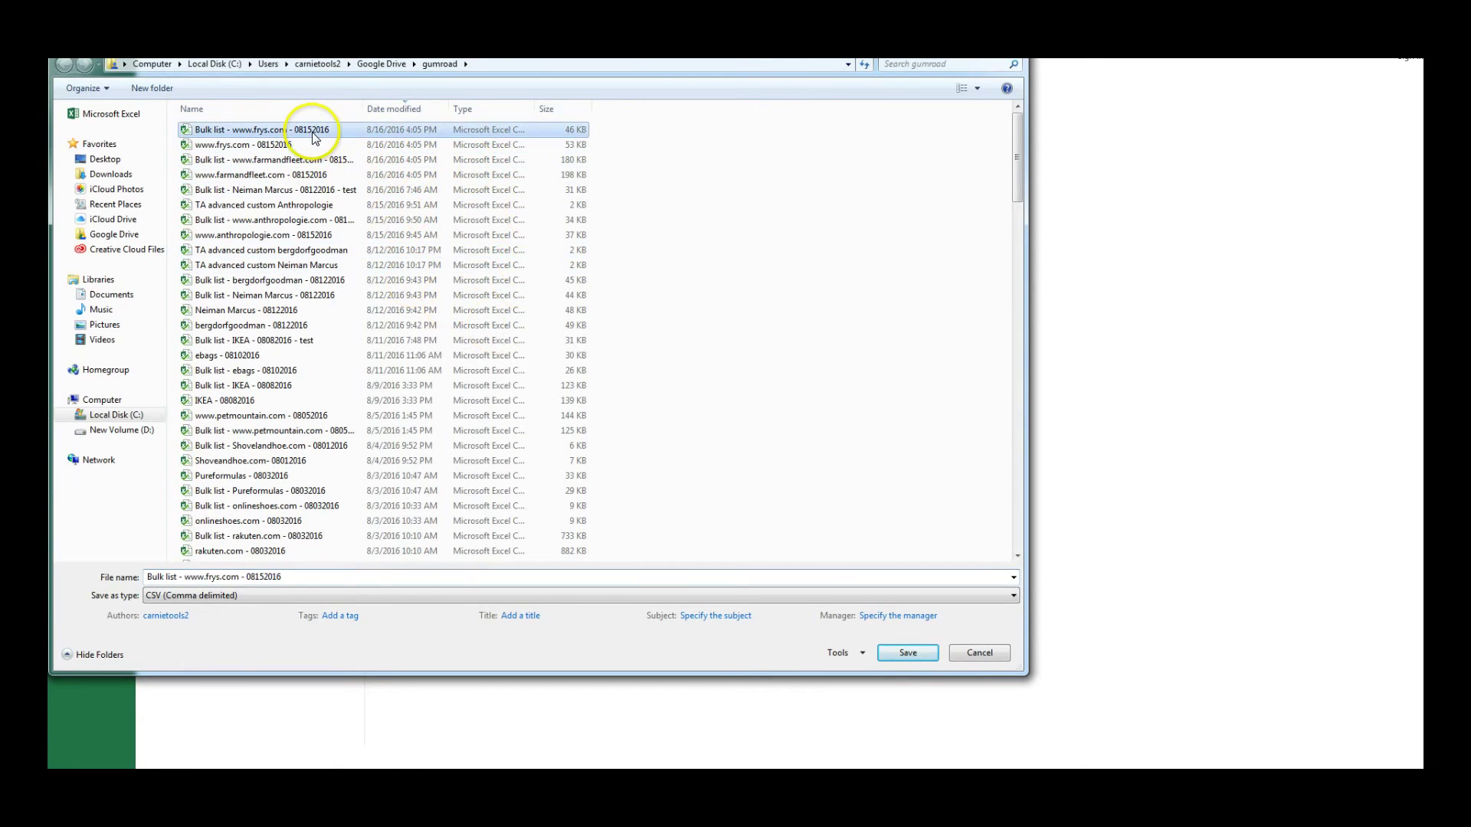
pyautogui.click(314, 580)
pyautogui.click(314, 581)
pyautogui.write('- test')
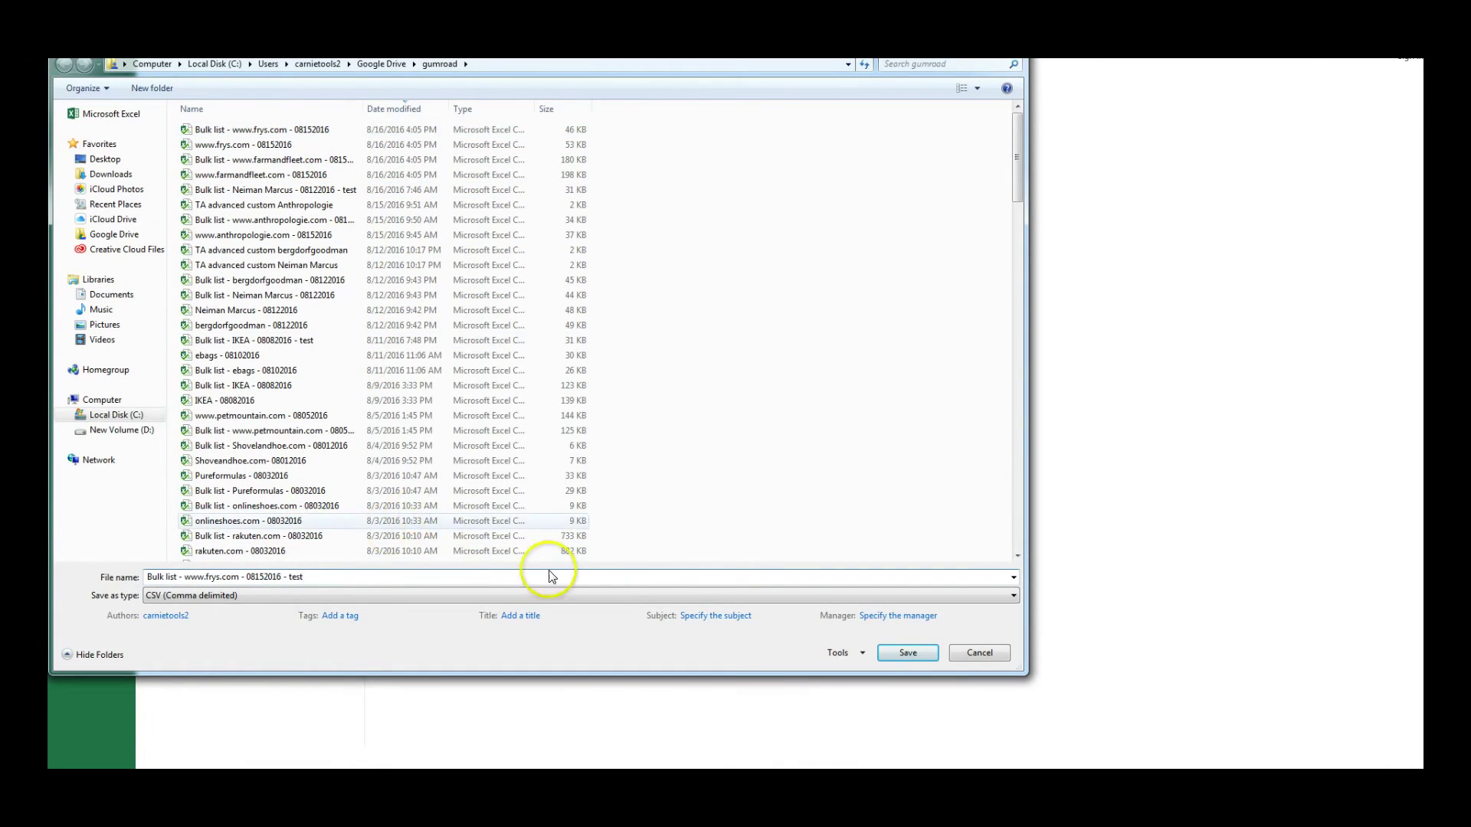
pyautogui.click(403, 596)
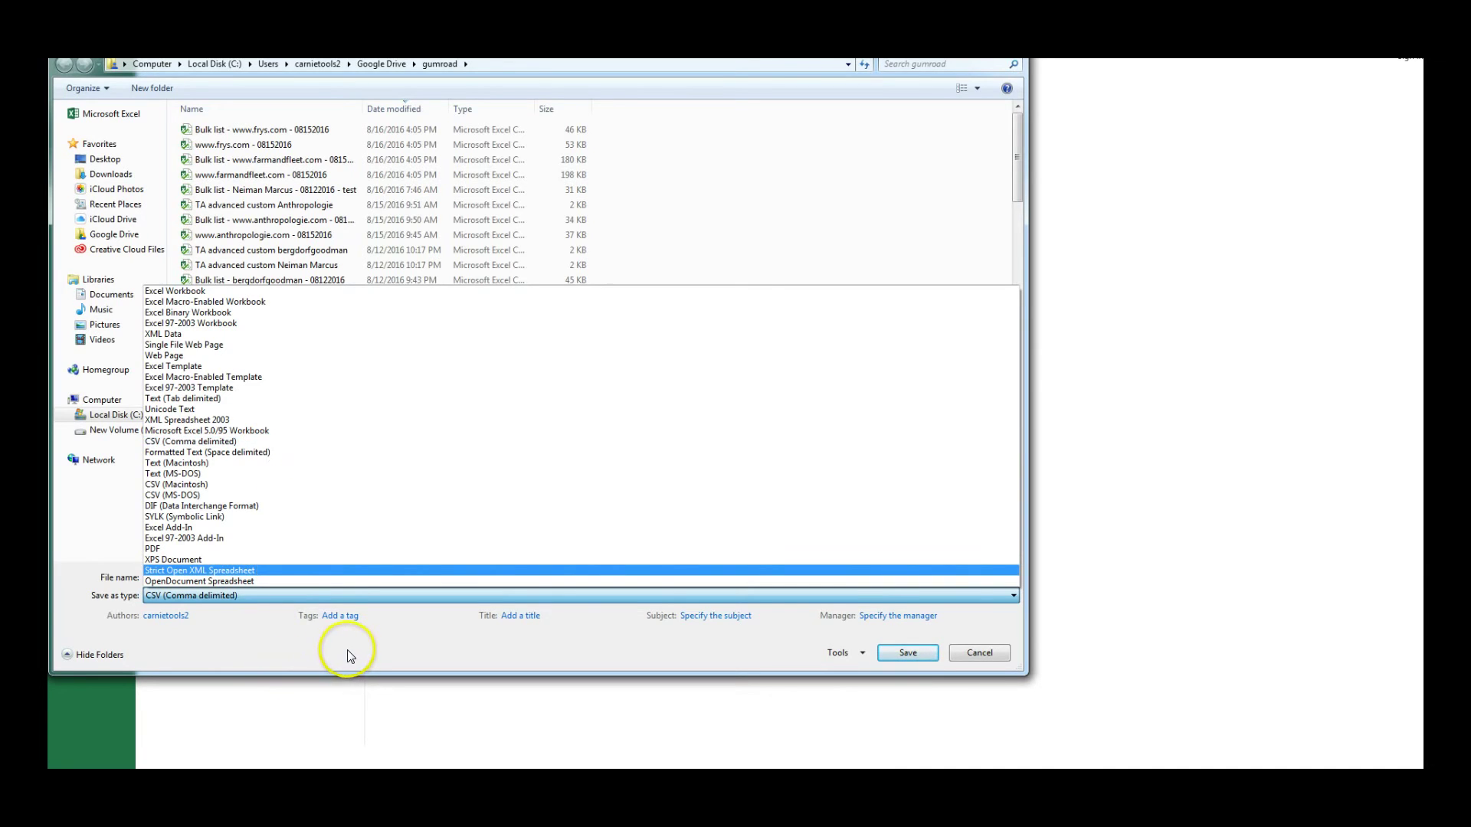
pyautogui.click(238, 495)
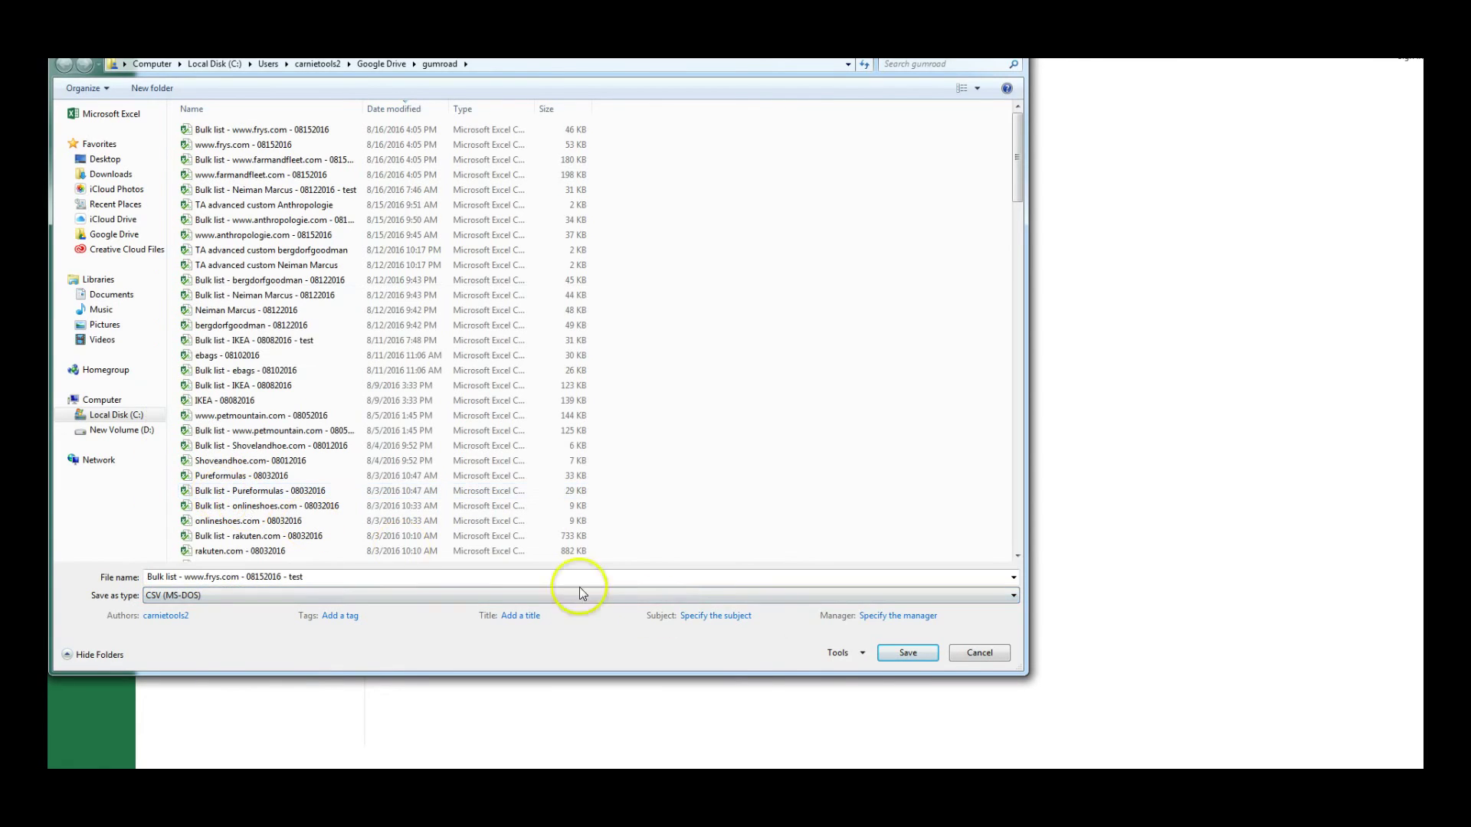
pyautogui.click(911, 653)
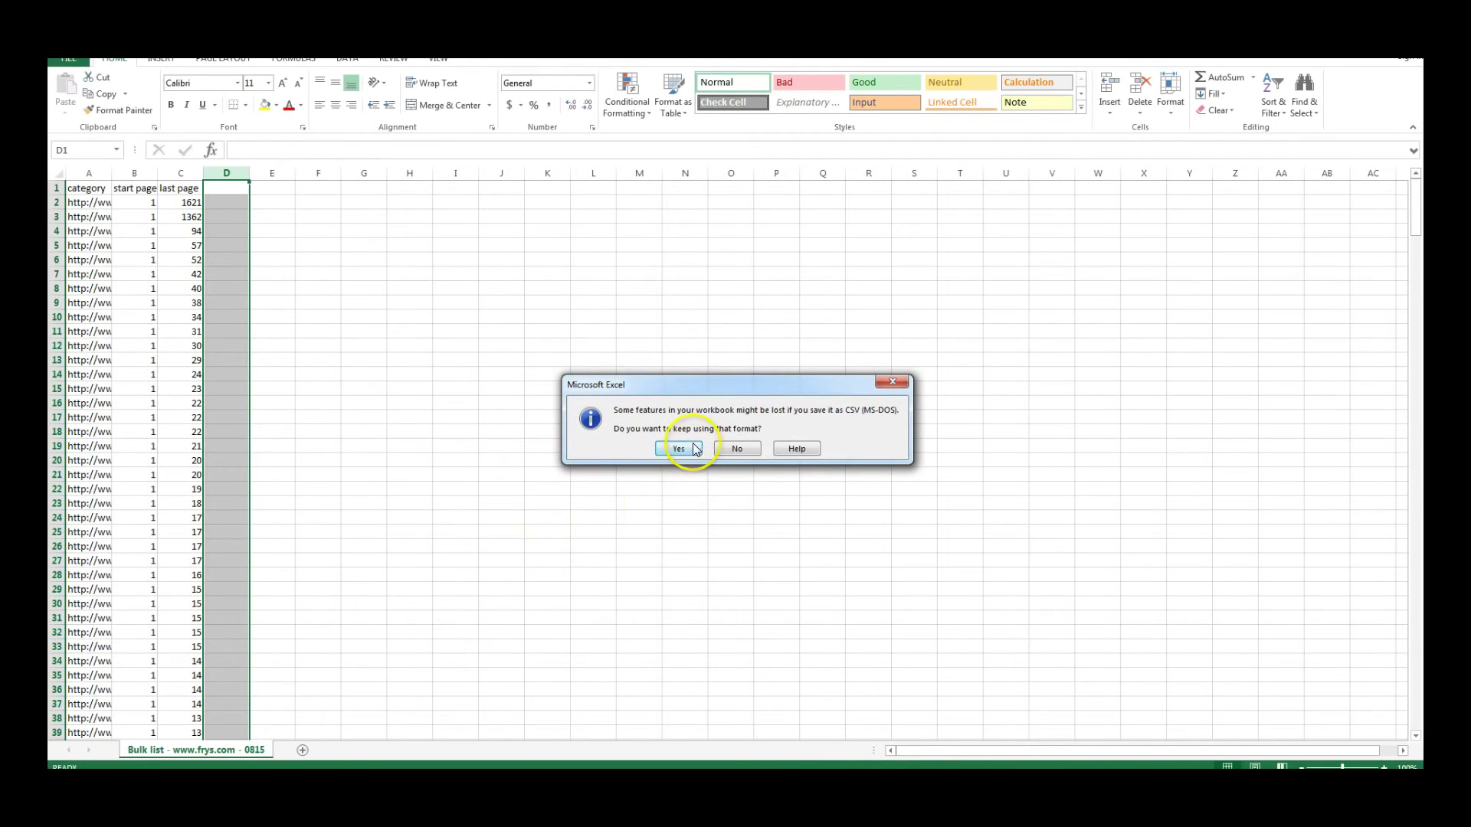
pyautogui.click(678, 449)
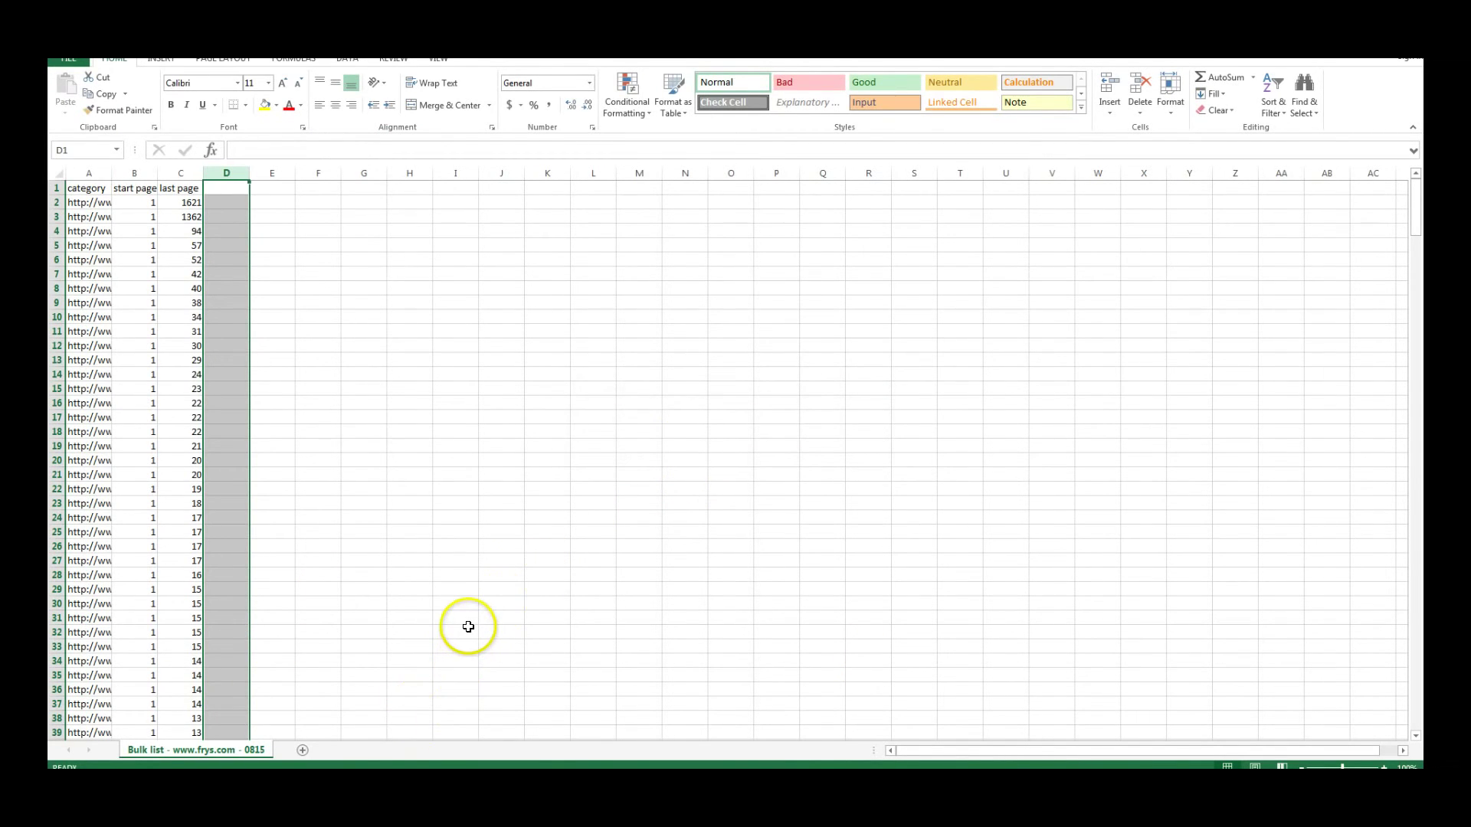
pyautogui.hotkey('ctrl', 'w')
pyautogui.press('n')
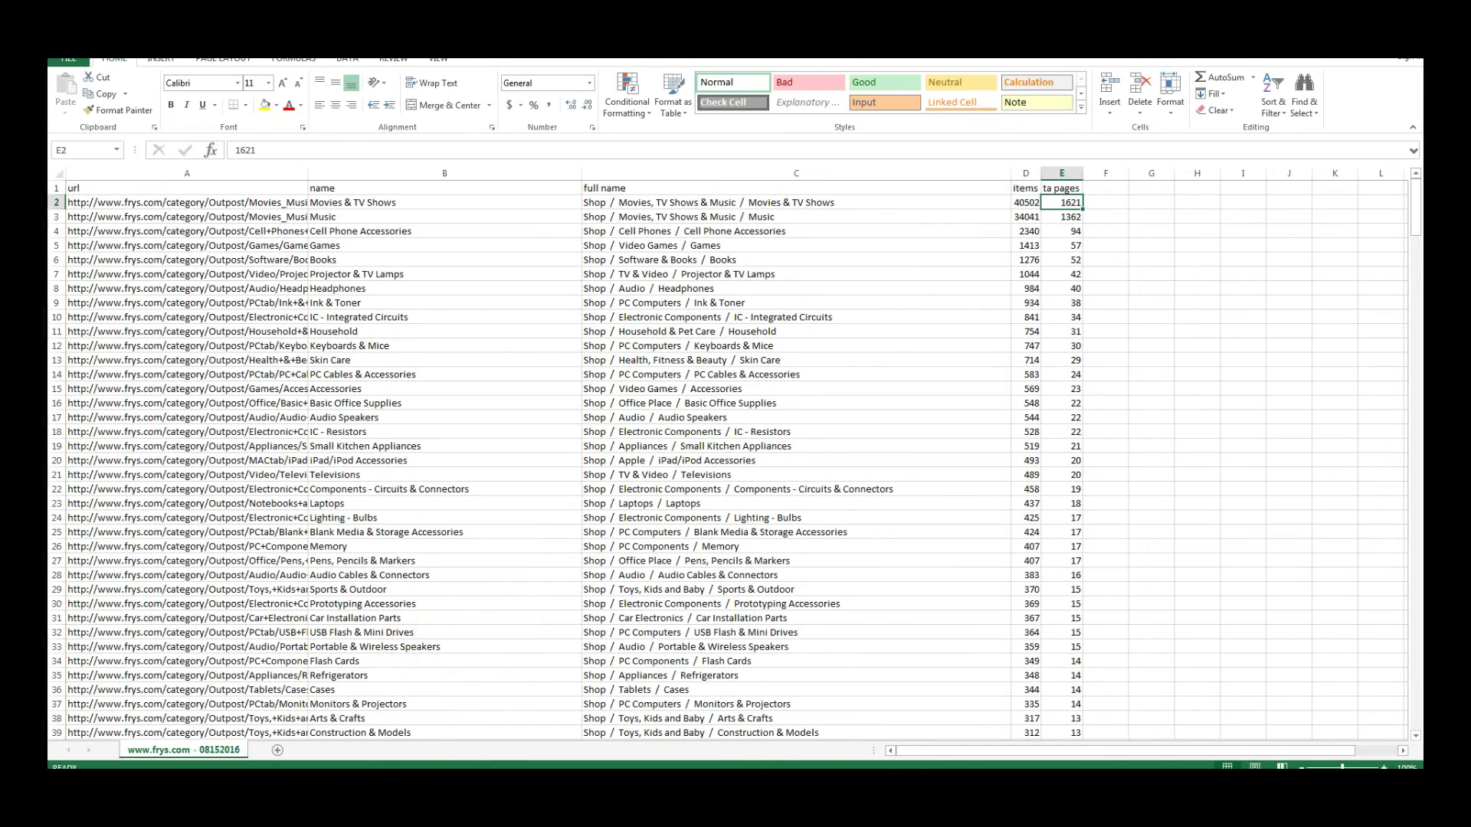
# Step: Return to the Tactical Arbitrage Product Search page in the browser and start choosing a new categories file for the bulk upload
pyautogui.hotkey('alt', 'Tab')
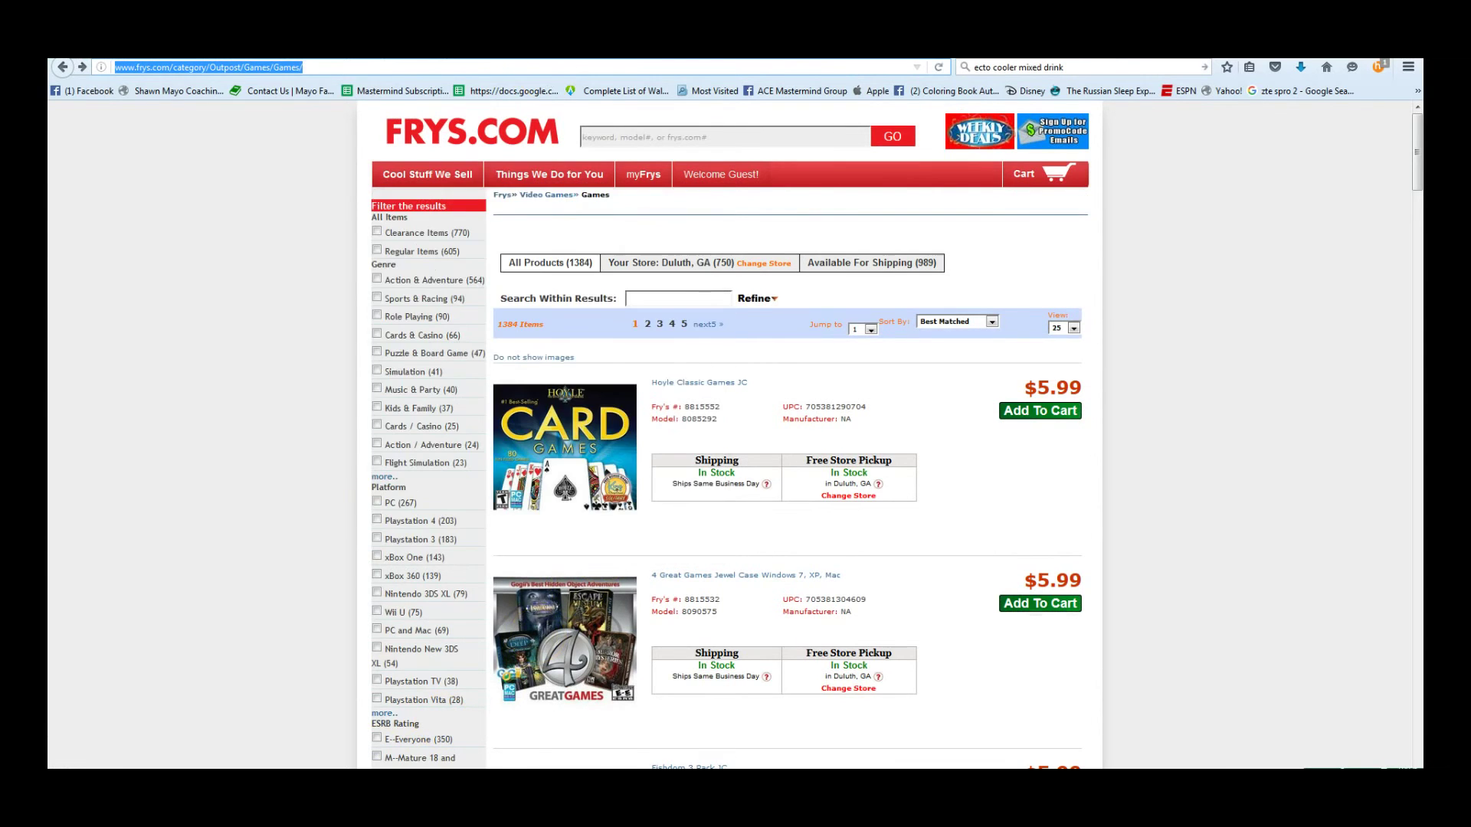
pyautogui.hotkey('alt', 'Tab')
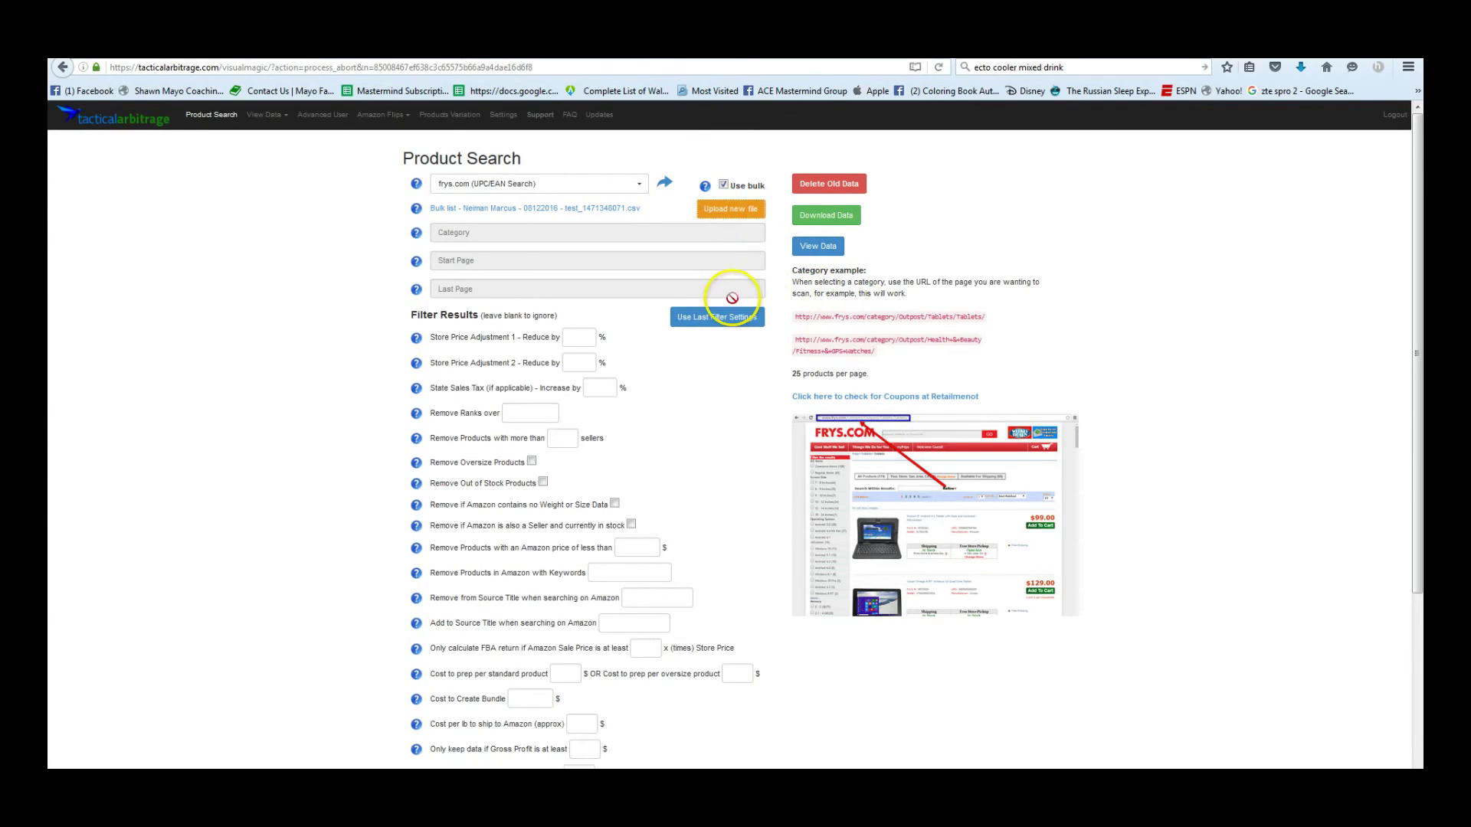
pyautogui.click(733, 209)
pyautogui.click(510, 184)
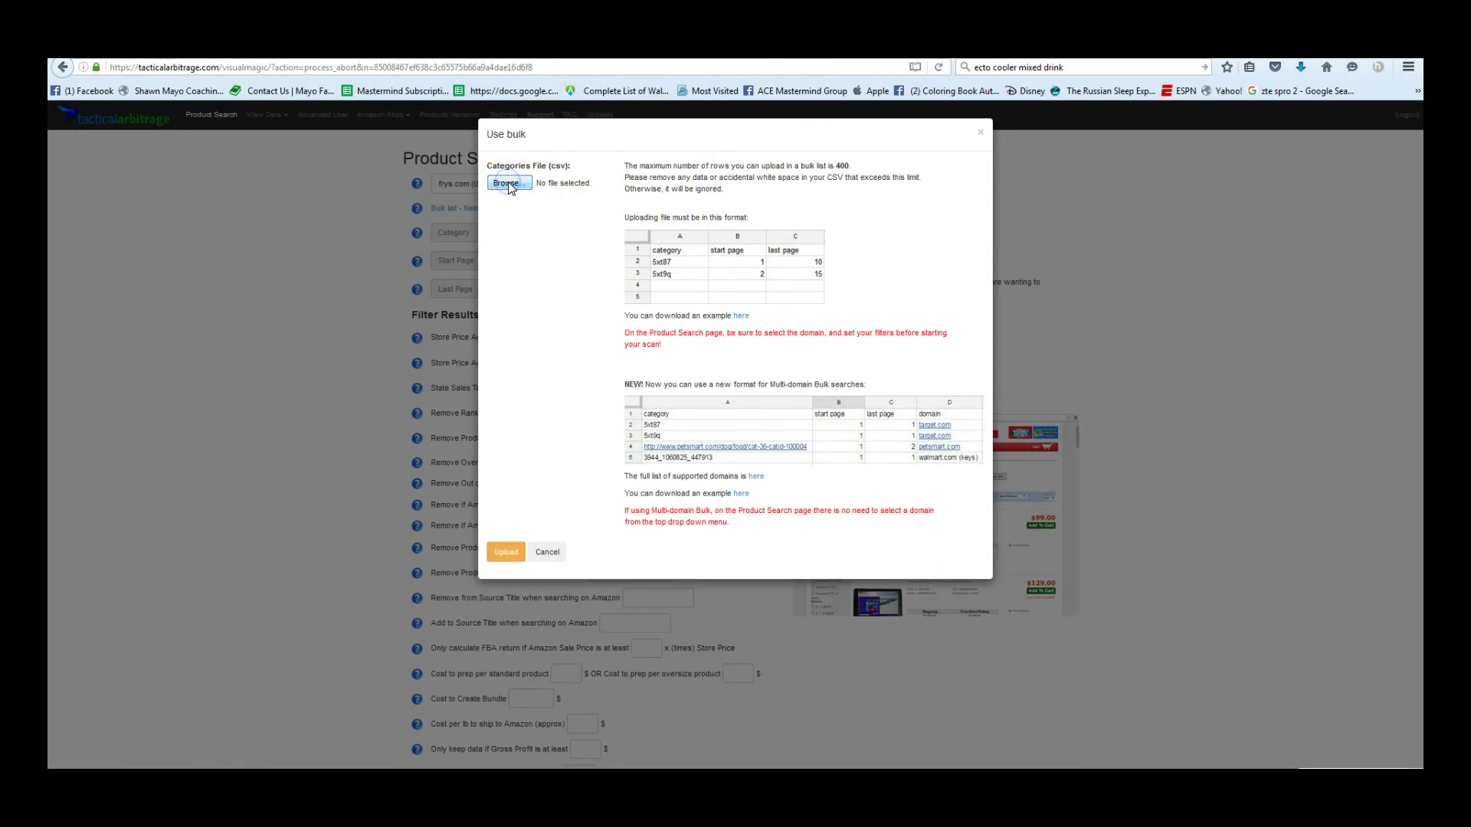